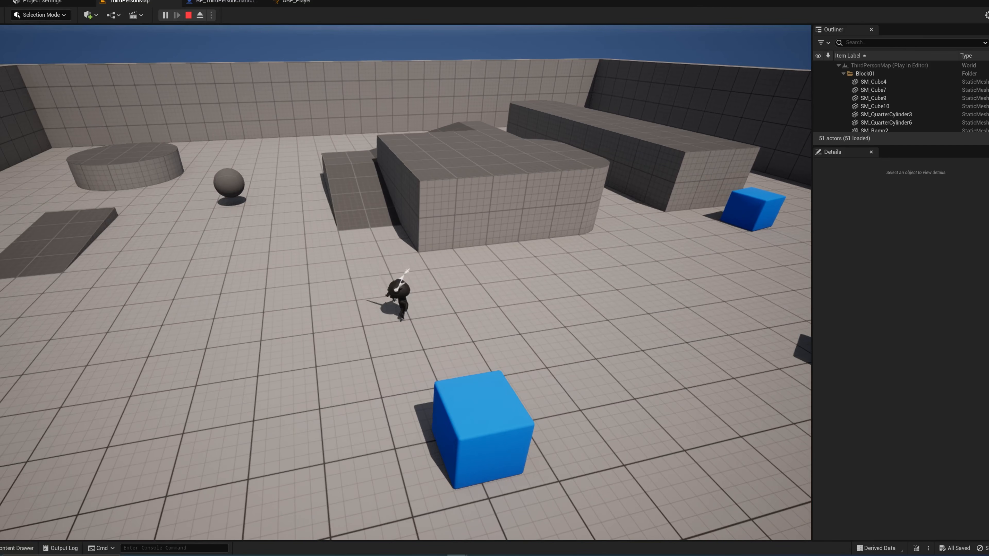
Step: Play-test the animated character by running and jumping around the level, end the session and open the ABP_Player animation blueprint
key("space")
key("space")
key("d")
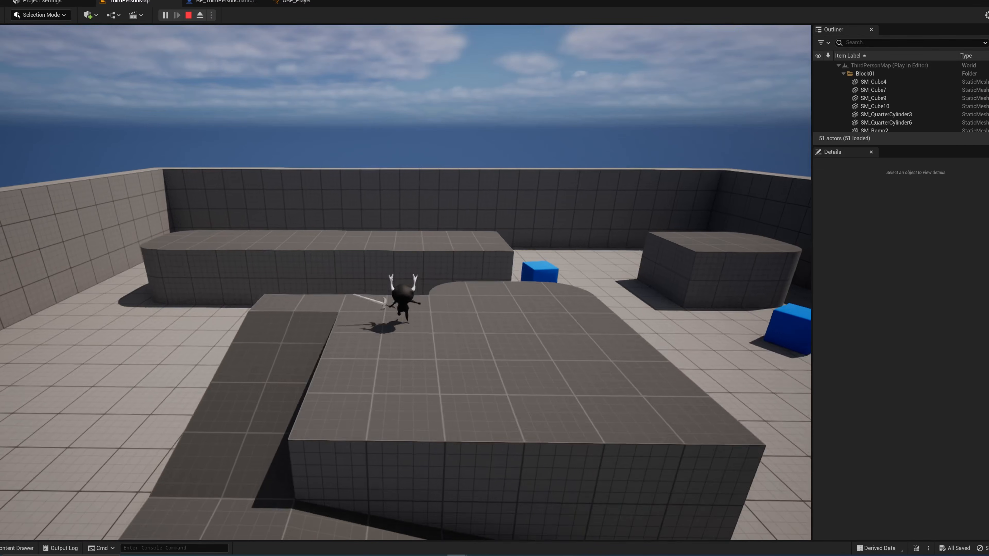
key("s")
key("d")
key("s")
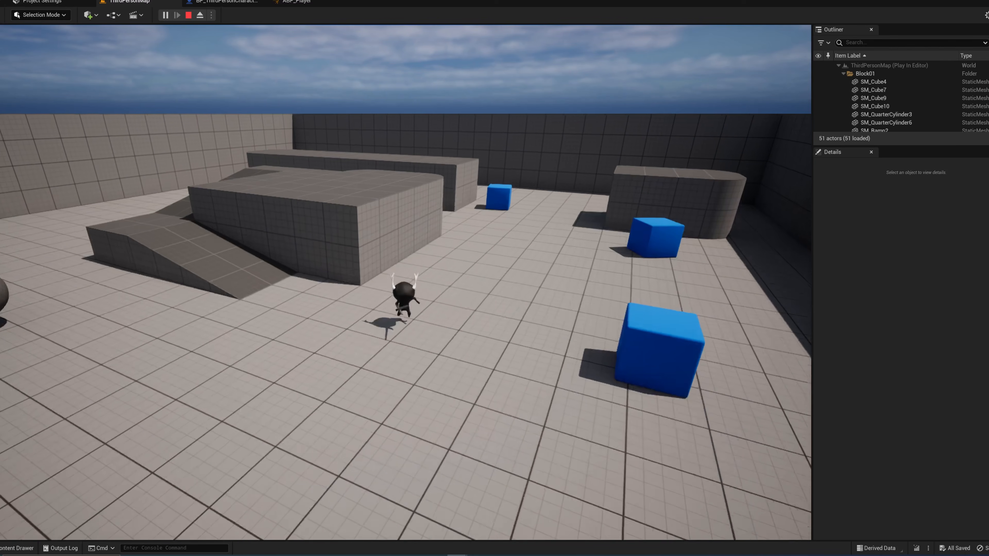
key("s")
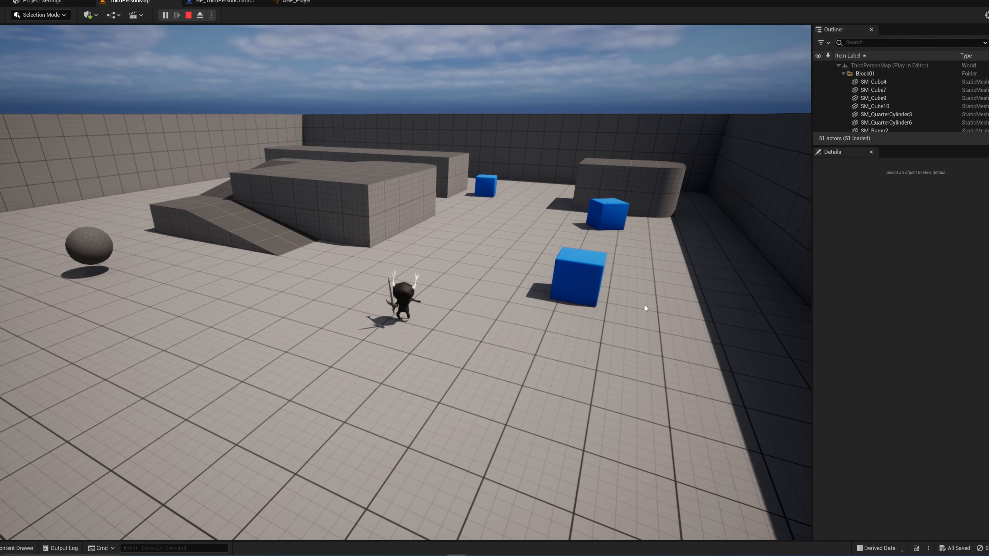
key("Escape")
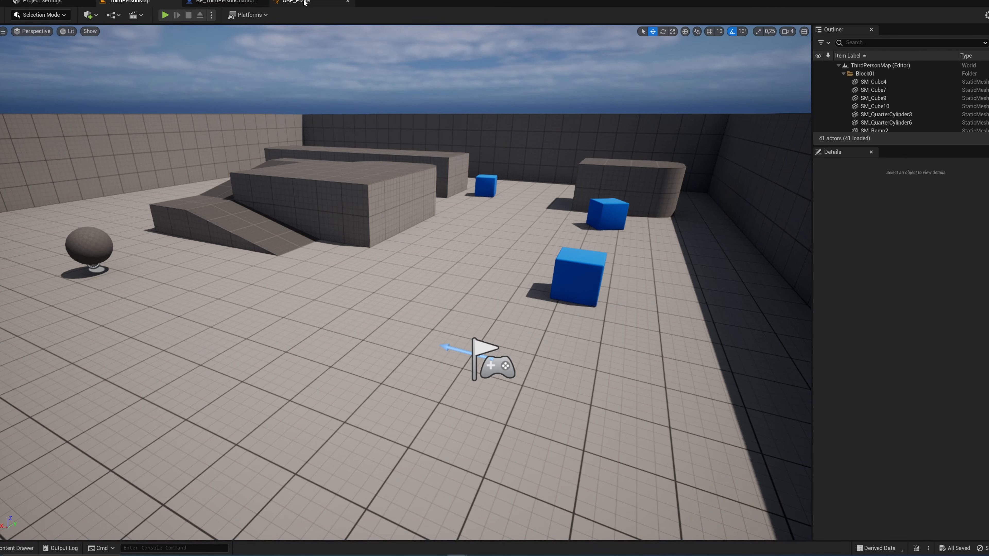
left_click(296, 2)
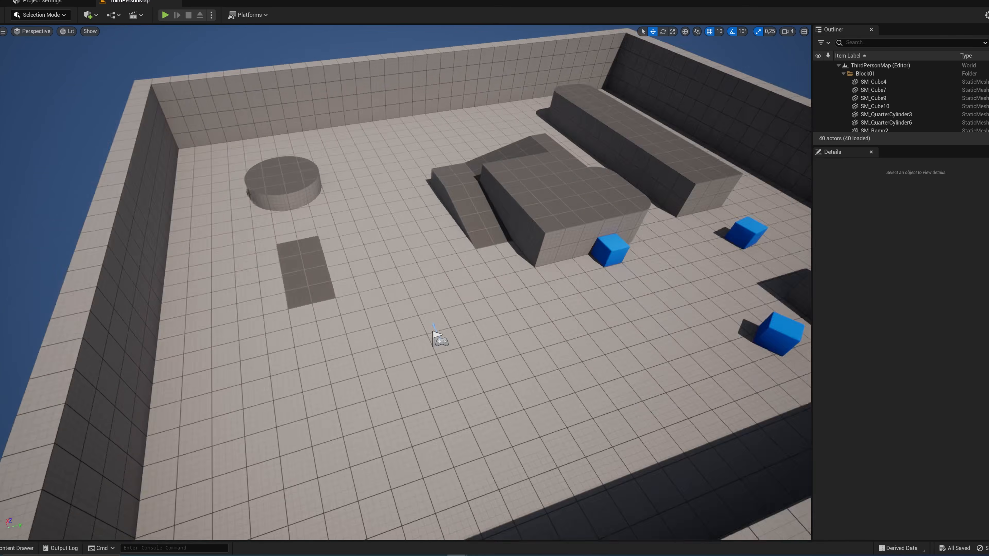
Step: Create a folder named playerCharacterAssets in the project's Content folder
right_click_drag(437, 336, 430, 427)
key("s")
right_click_drag(351, 336, 341, 363)
key("ctrl+space")
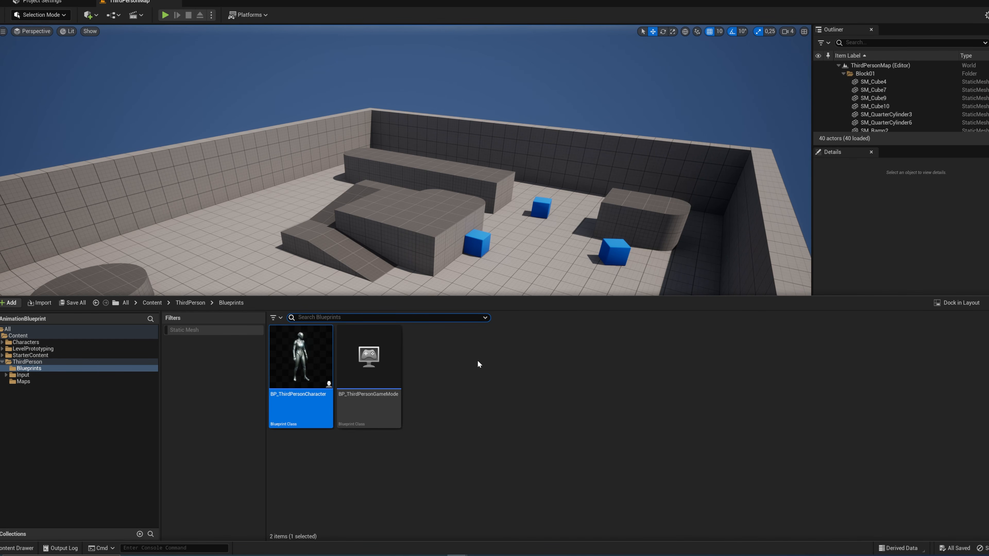
key("alt+Left")
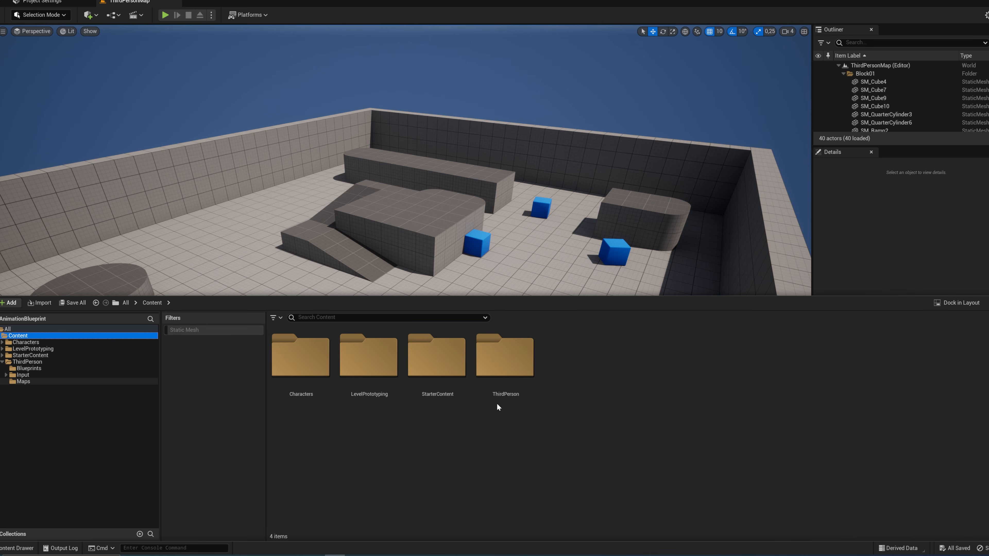
right_click(590, 356)
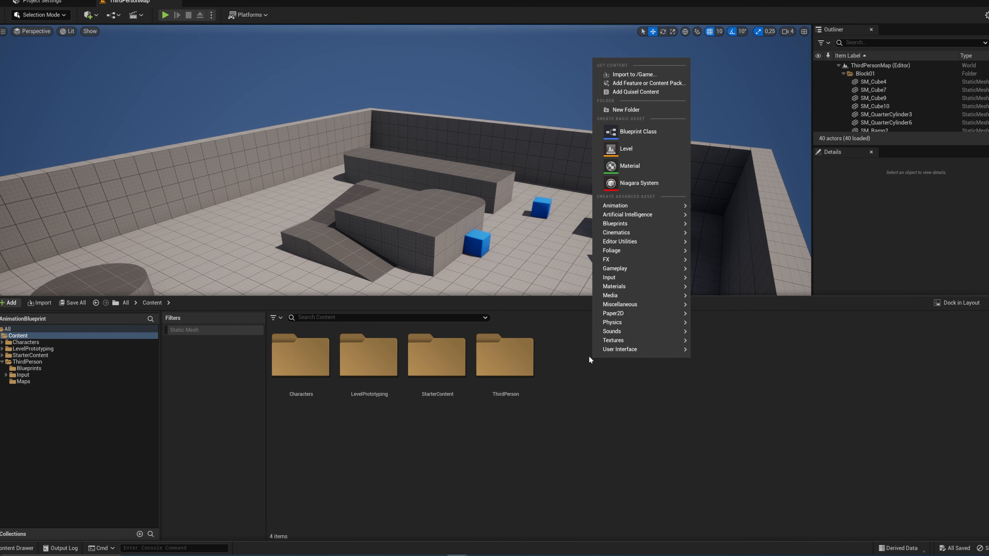
left_click(639, 110)
type("playerCharacterAssets")
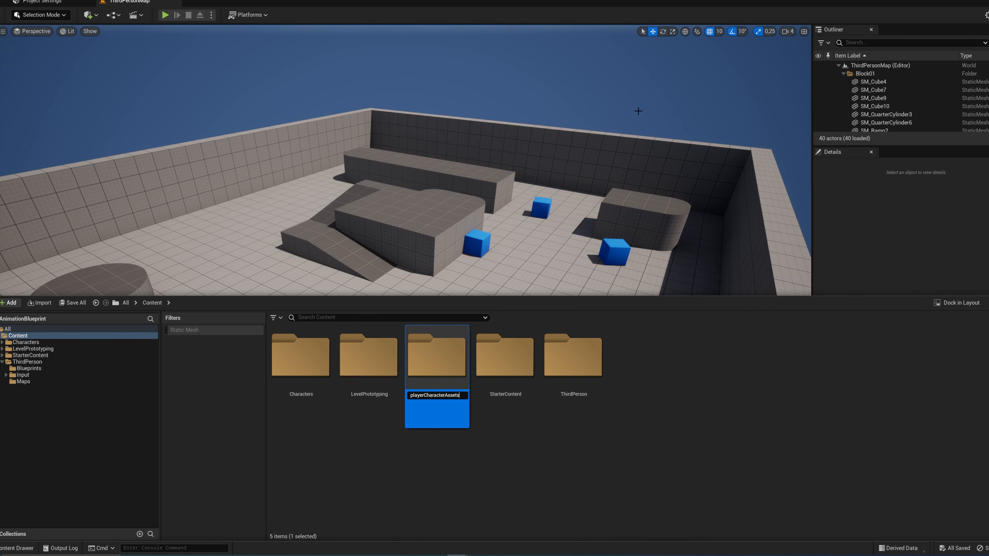
key("Return")
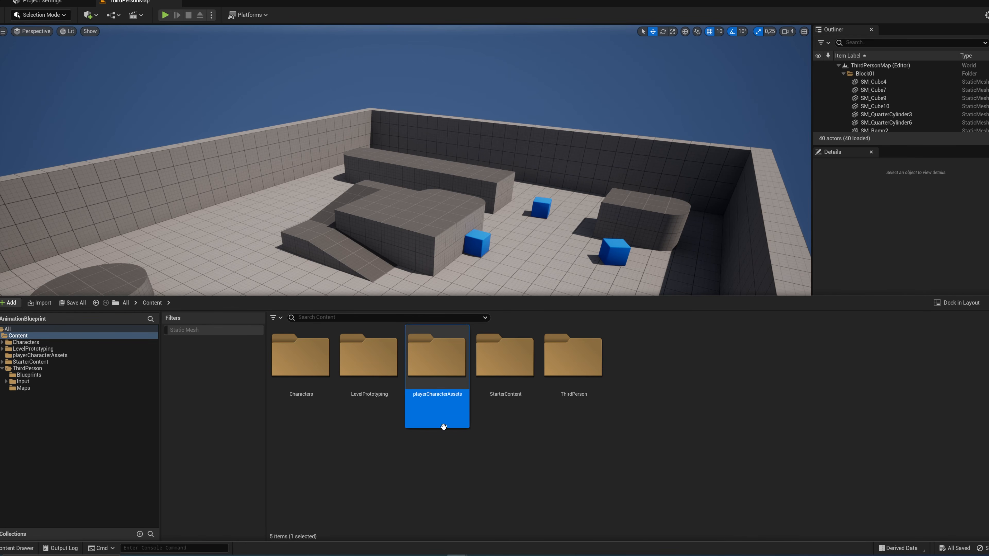
Step: Import the player FBX as a skeletal mesh with its animations into the playerCharacterAssets folder
double_click(436, 370)
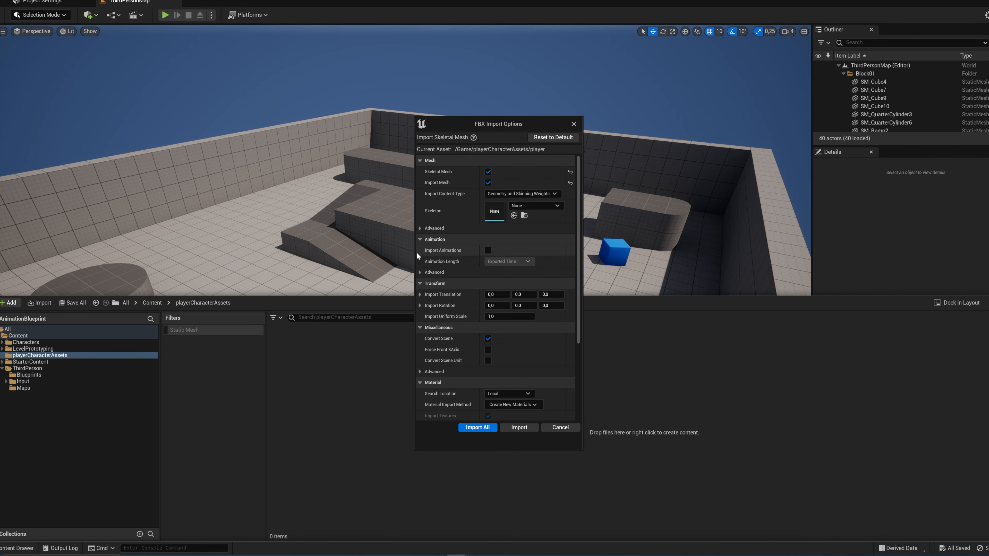
left_click(489, 250)
left_click(478, 428)
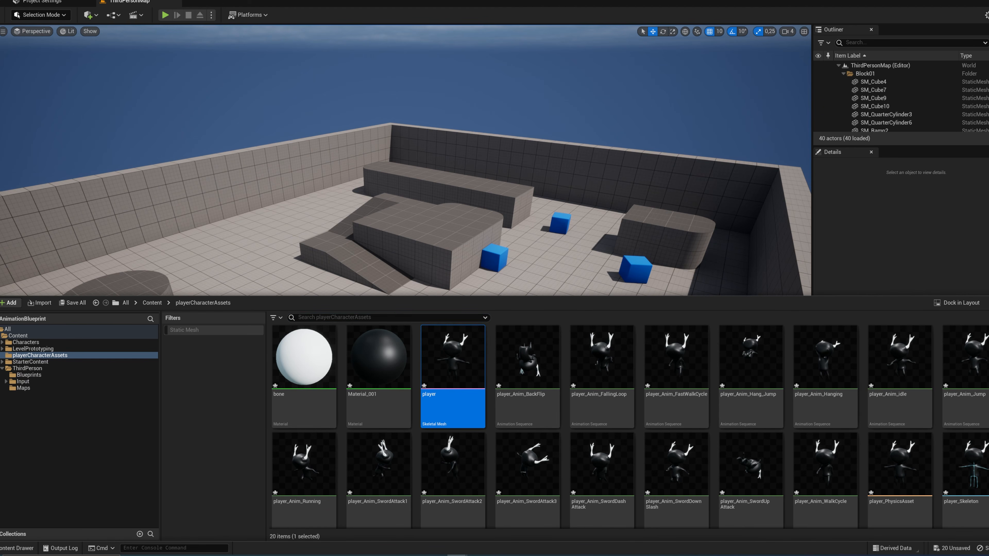
scroll(627, 427, "down", 1)
scroll(511, 342, "up", 1)
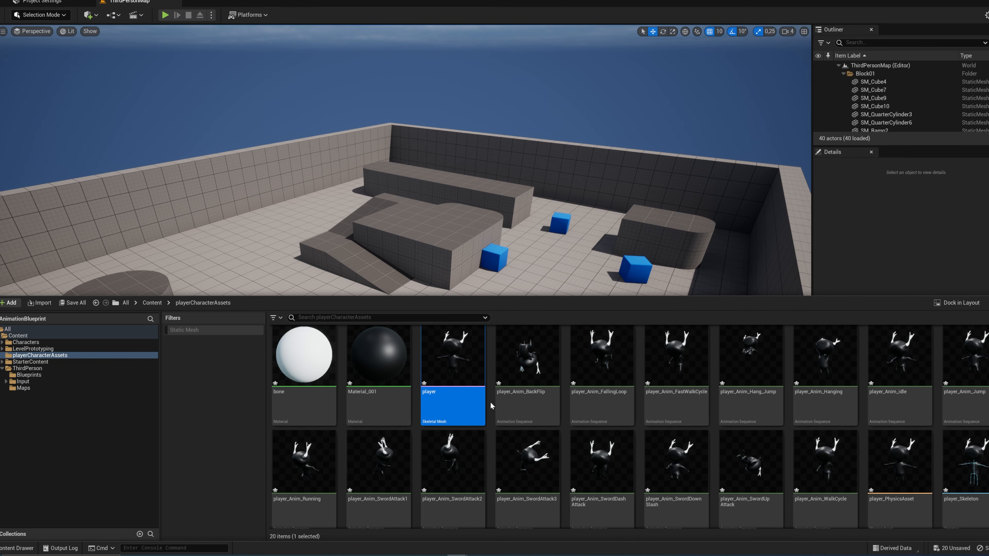
scroll(868, 435, "up", 1)
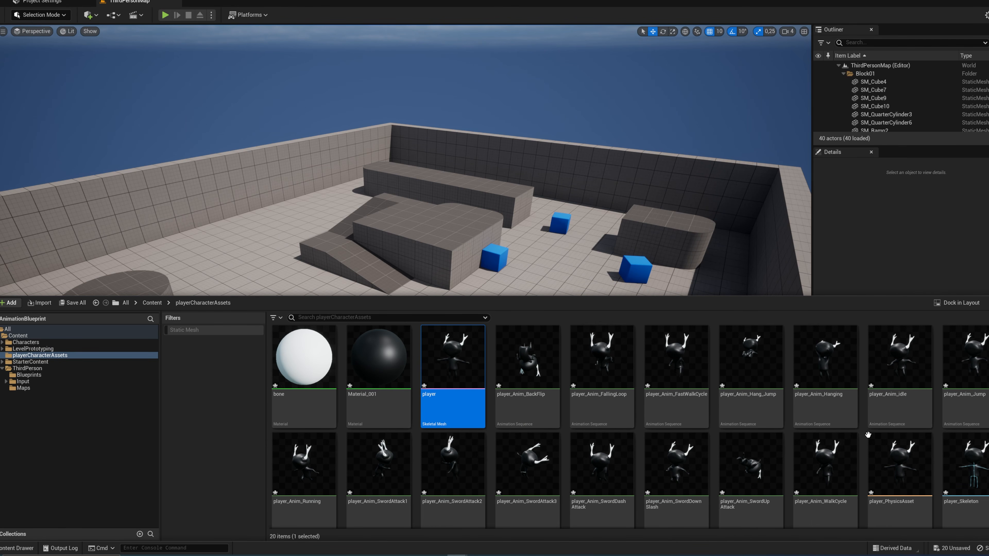
Step: Open the BP_ThirdPersonCharacter blueprint from the ThirdPerson/Blueprints folder
left_click(41, 370)
left_click(29, 375)
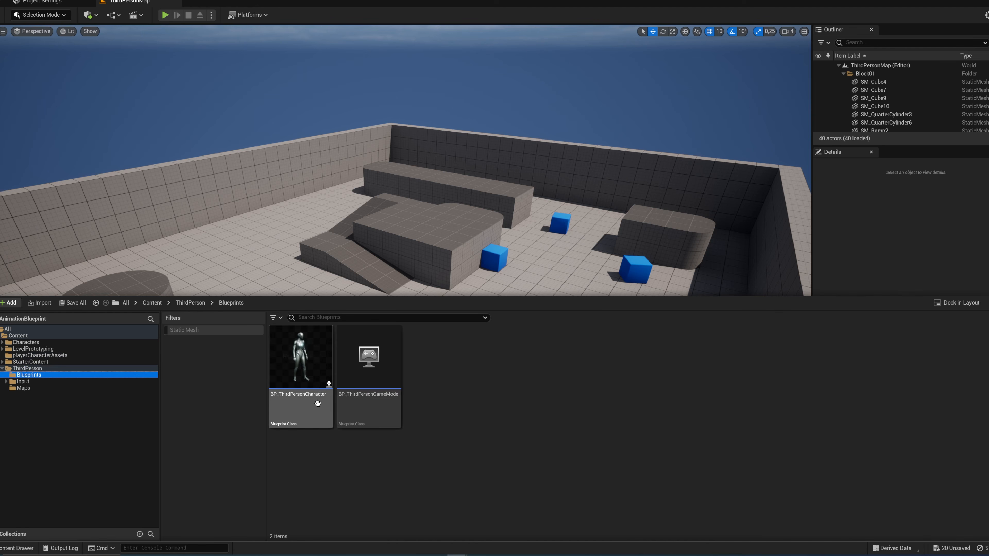
left_click(300, 370)
double_click(300, 370)
Step: Set the skeletal mesh asset of the character's Mesh component to player
left_click(35, 83)
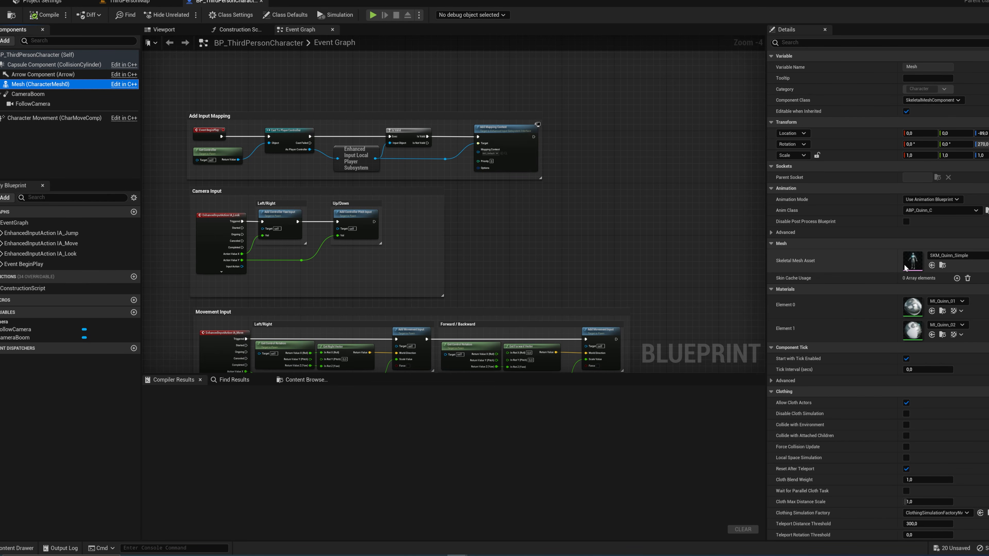
left_click(948, 256)
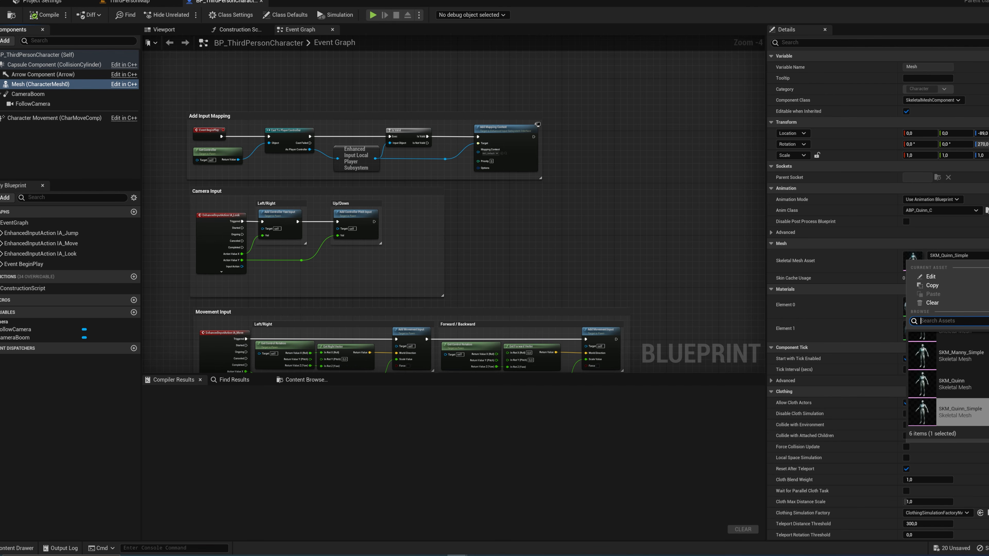
scroll(939, 342, "up", 3)
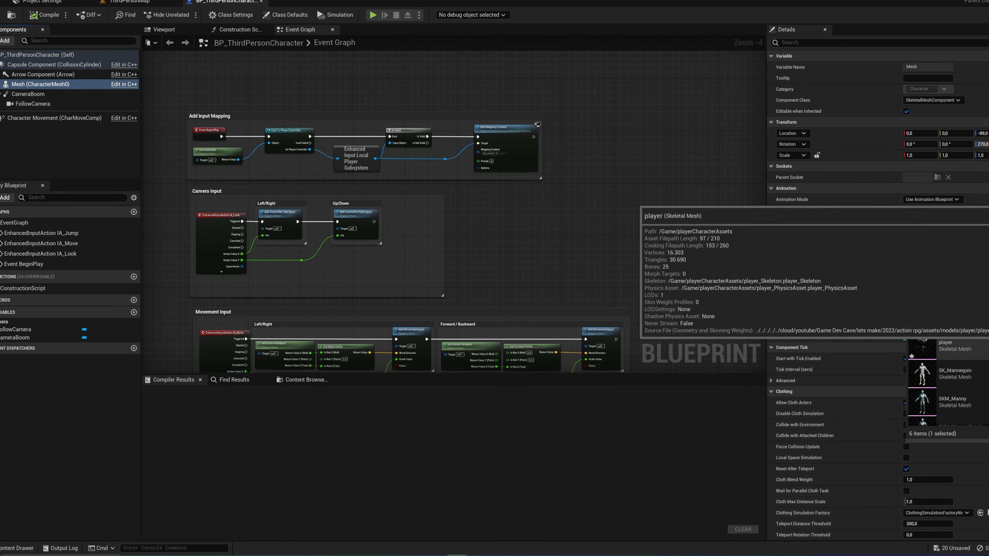
left_click(939, 343)
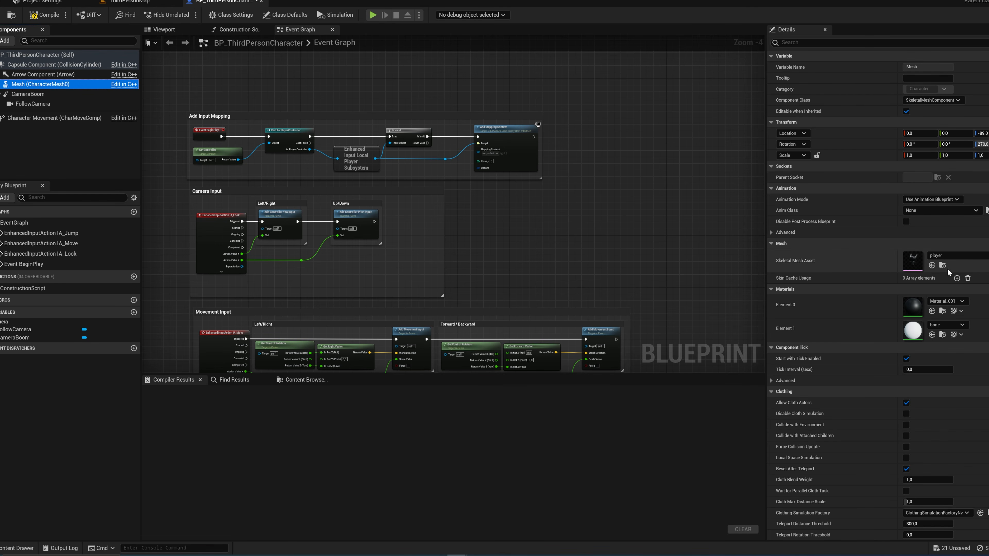
Step: Lock the Mesh component's scale ratio, scale it uniformly to 0.2775 to fit the capsule, compile the blueprint and check the fit
left_click(167, 31)
key("s")
right_click_drag(397, 175, 423, 219)
key("d")
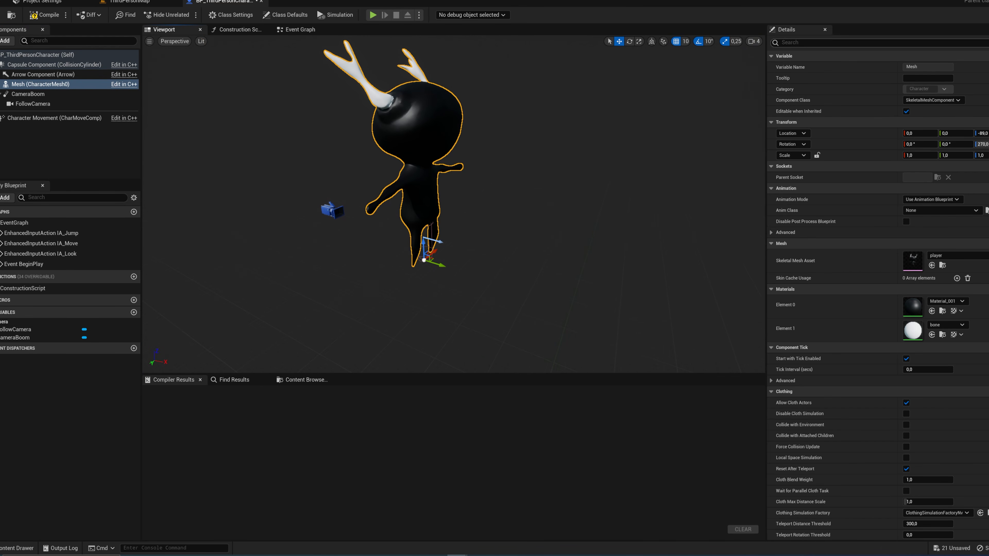
left_click(817, 155)
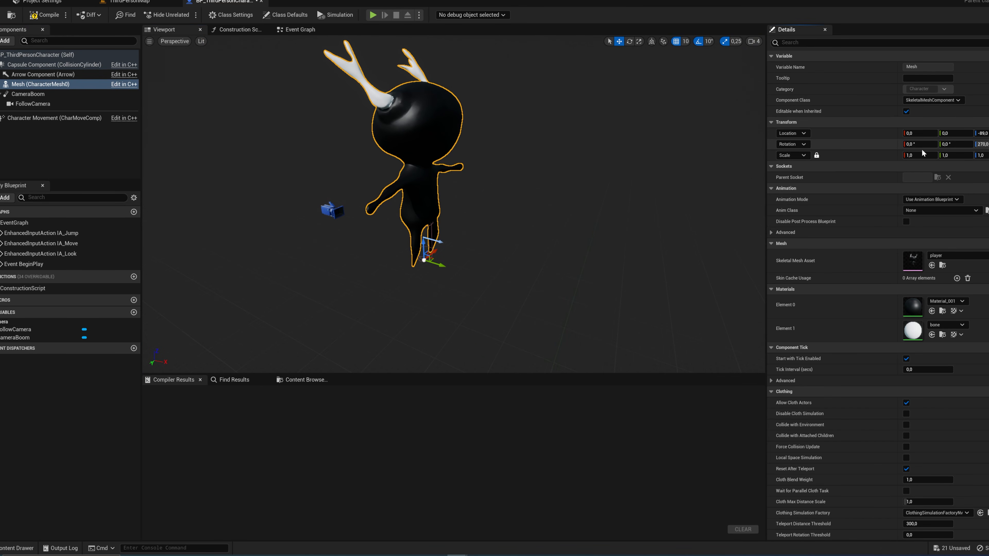
mouse_move(920, 155)
left_mouse_down()
mouse_move(895, 156)
mouse_move(914, 156)
left_mouse_up()
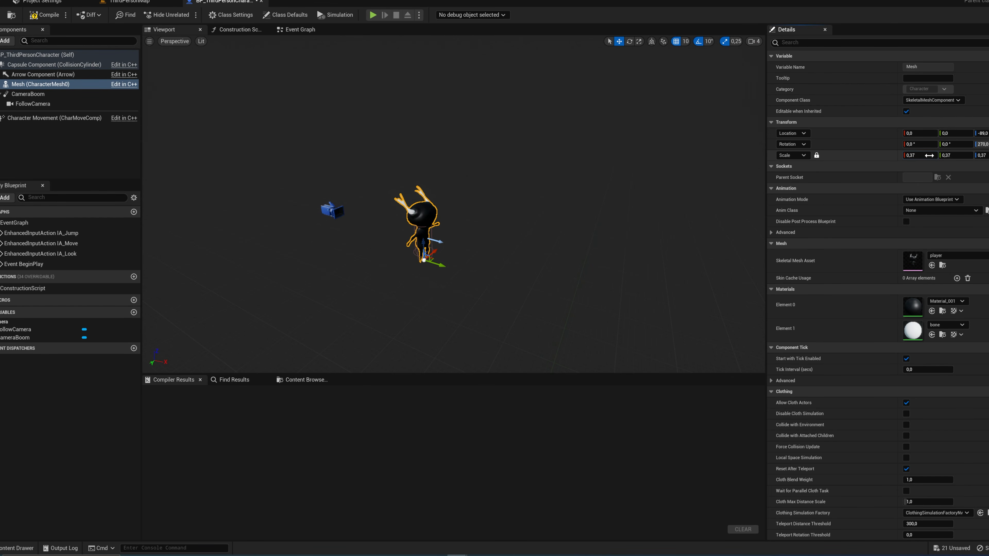
left_click(53, 21)
right_click_drag(499, 240, 444, 229)
key("w")
key("d")
key("s")
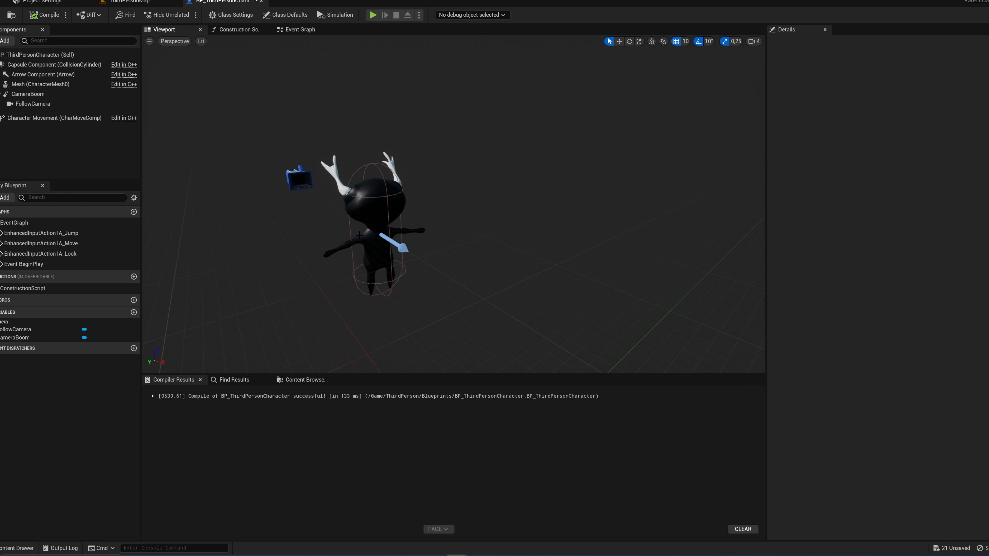
key("d")
right_click_drag(444, 230, 389, 239)
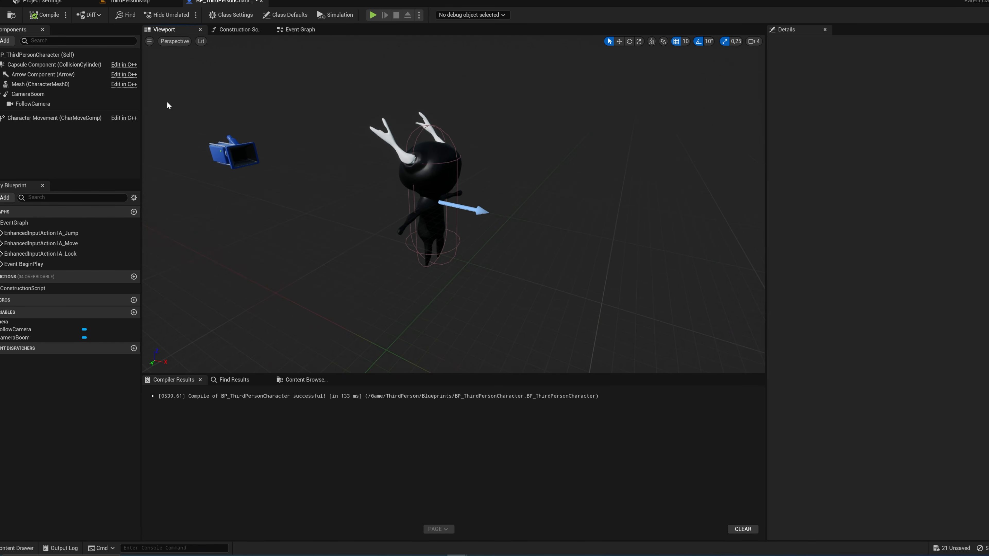
Step: Choose Use Animation Blueprint as the Mesh component's animation mode
left_click(59, 85)
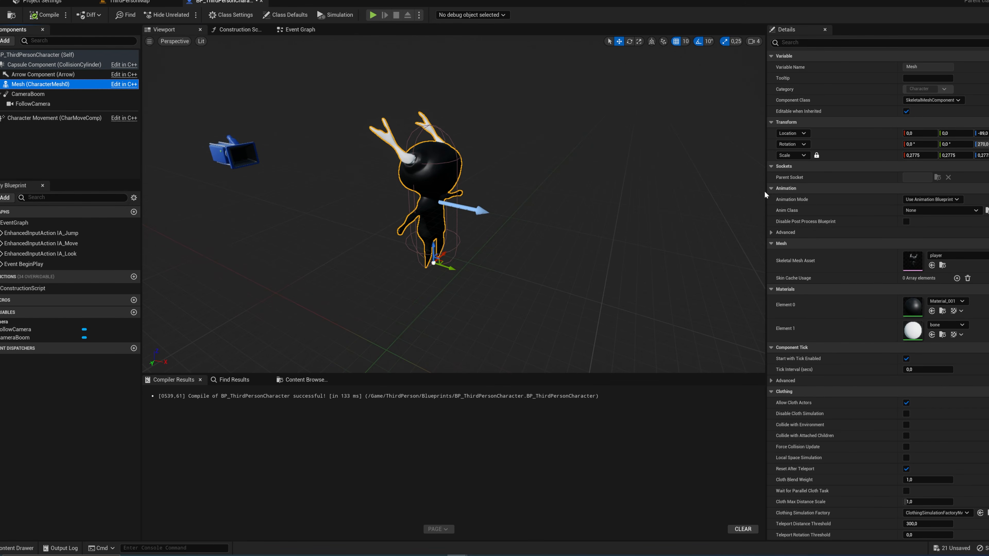
left_click(933, 201)
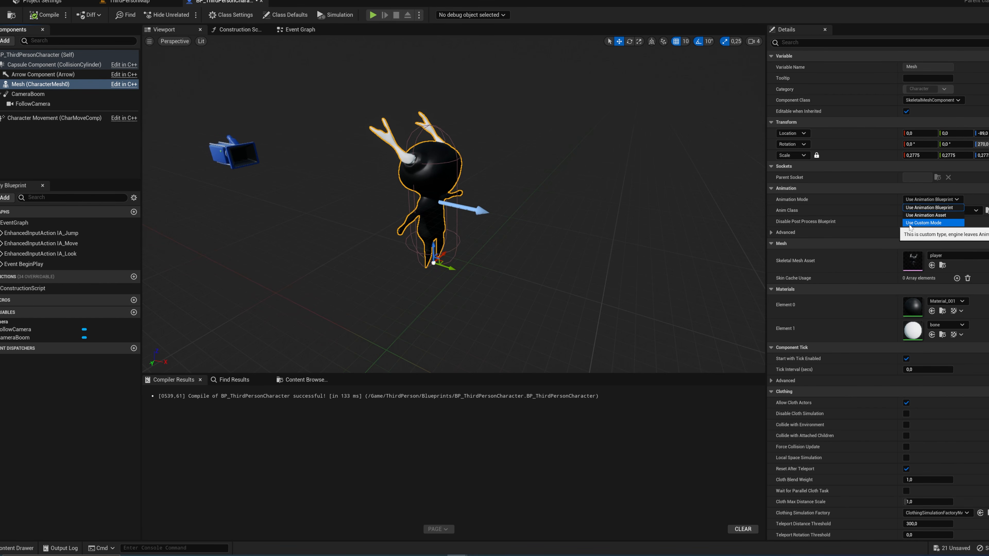
left_click(935, 206)
left_click(775, 210)
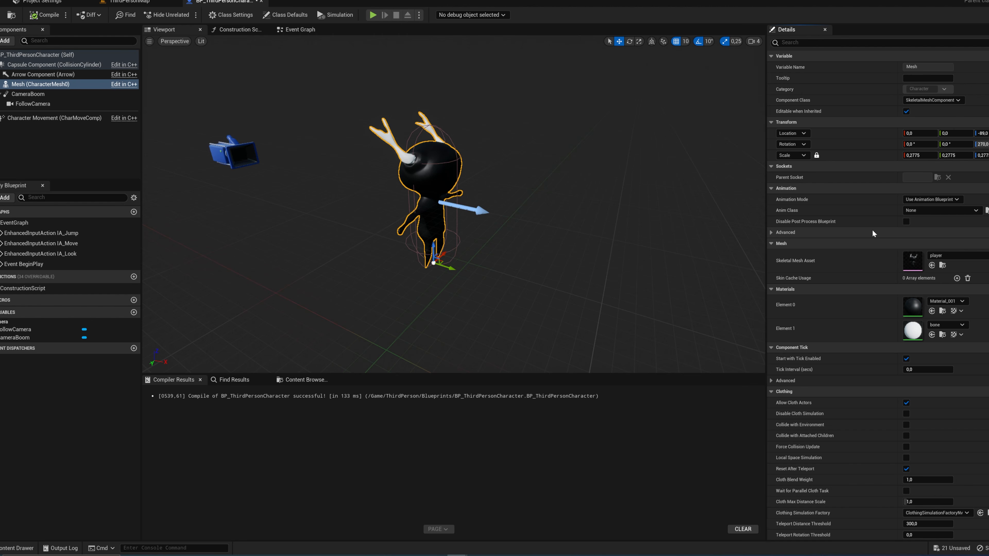
Step: Create an Anim Blueprint from player_Skeleton in the playerCharacterAssets folder, keep its default name and open it
key("ctrl+space")
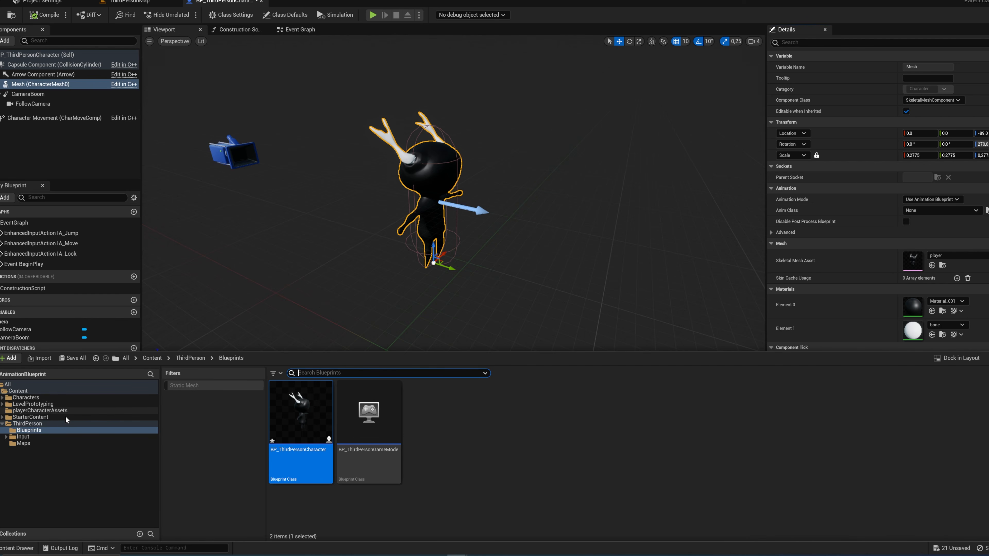
left_click(39, 411)
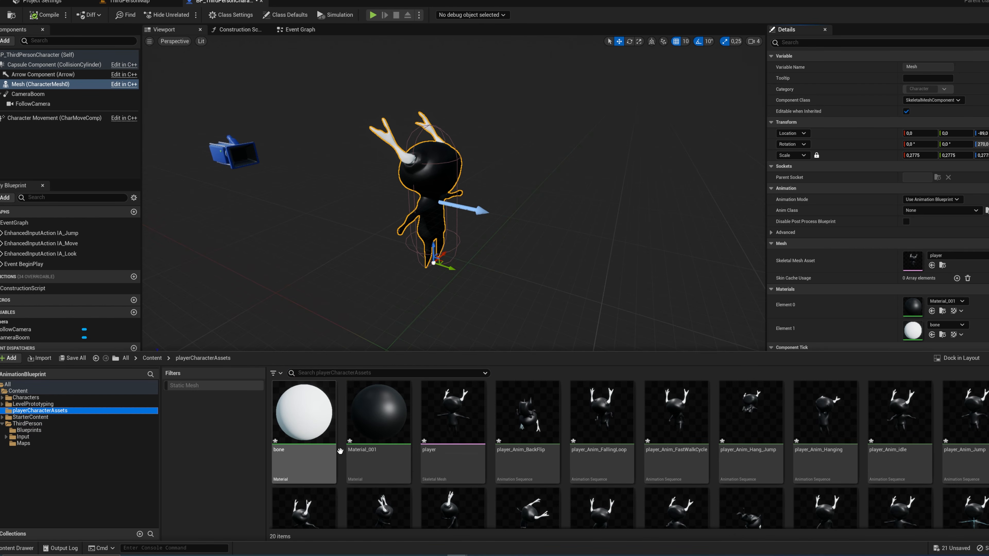
scroll(373, 448, "down", 2)
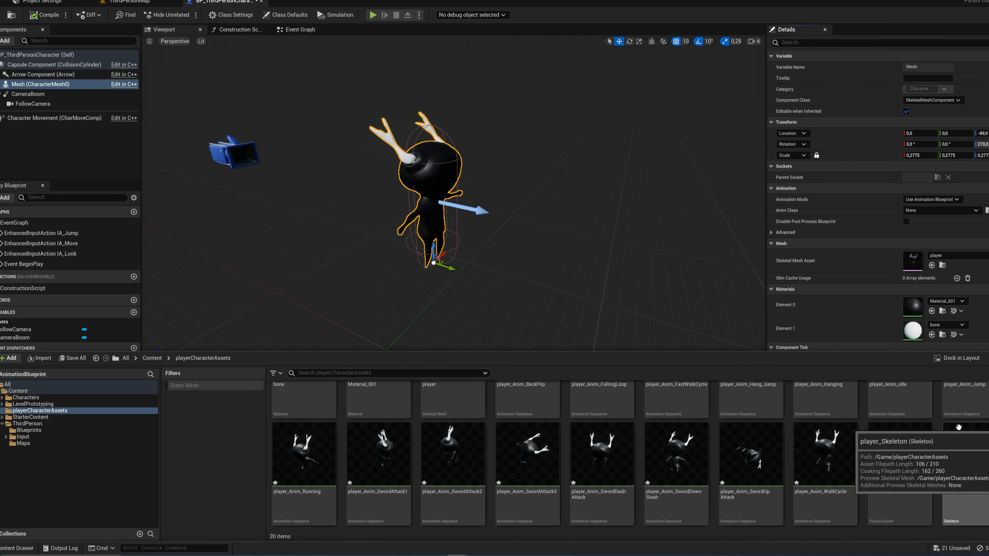
right_click(963, 461)
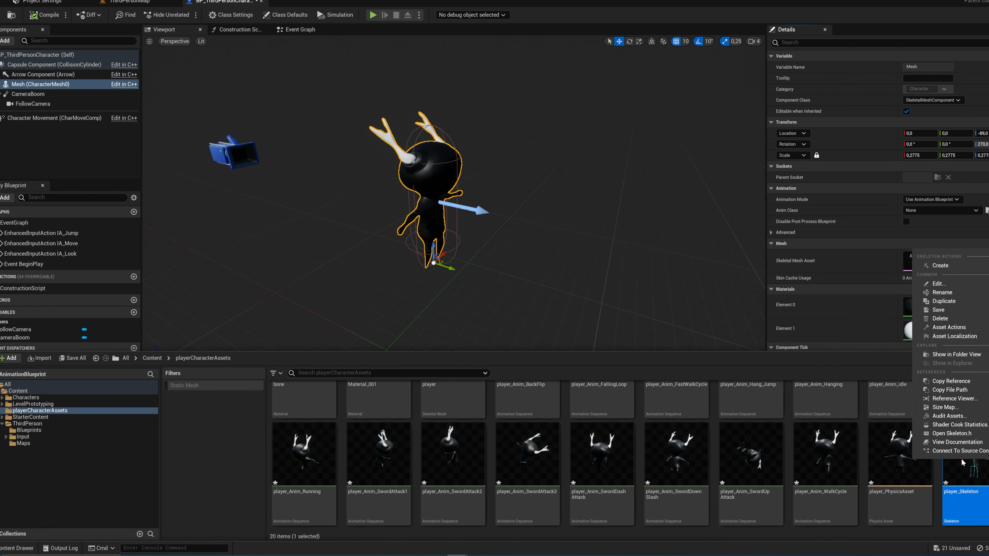
mouse_move(947, 271)
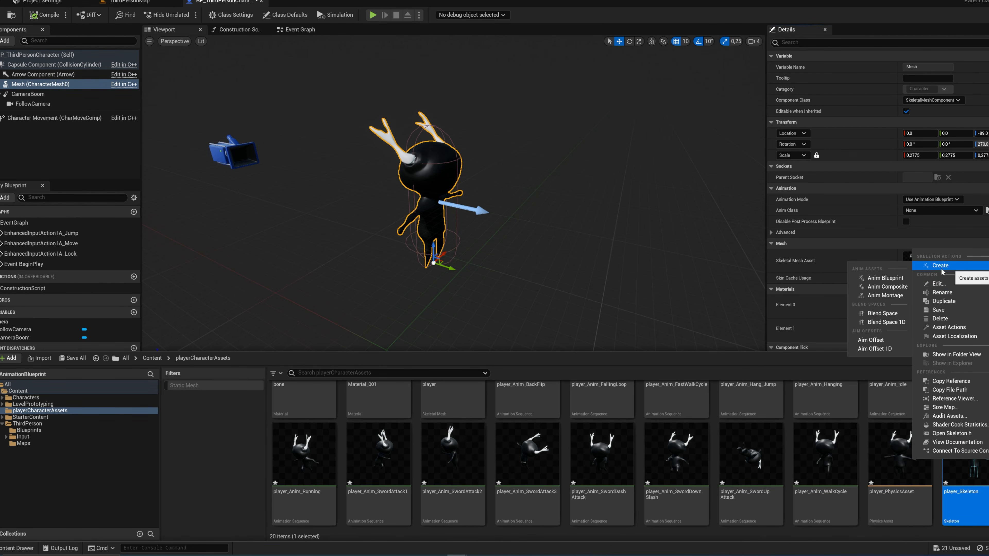
left_click(891, 279)
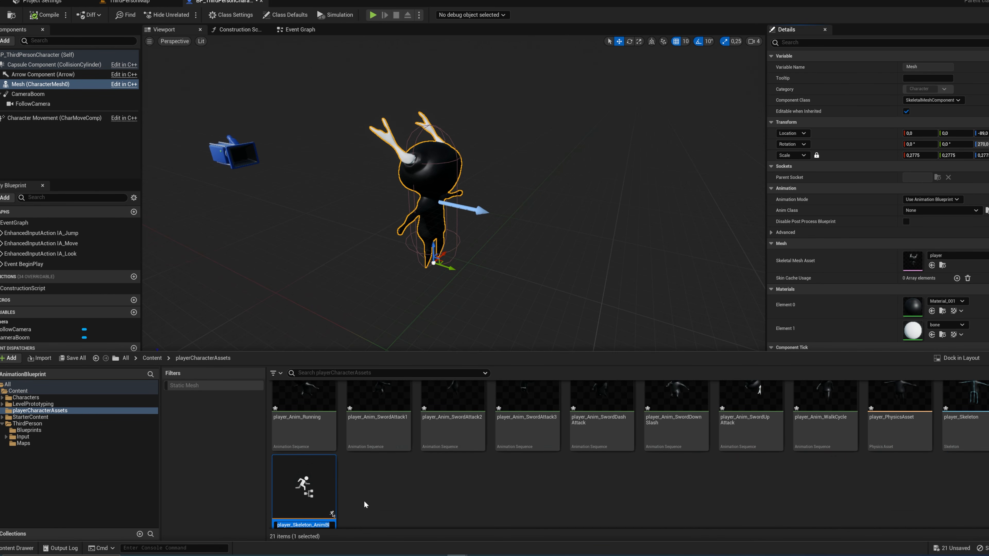
key("Return")
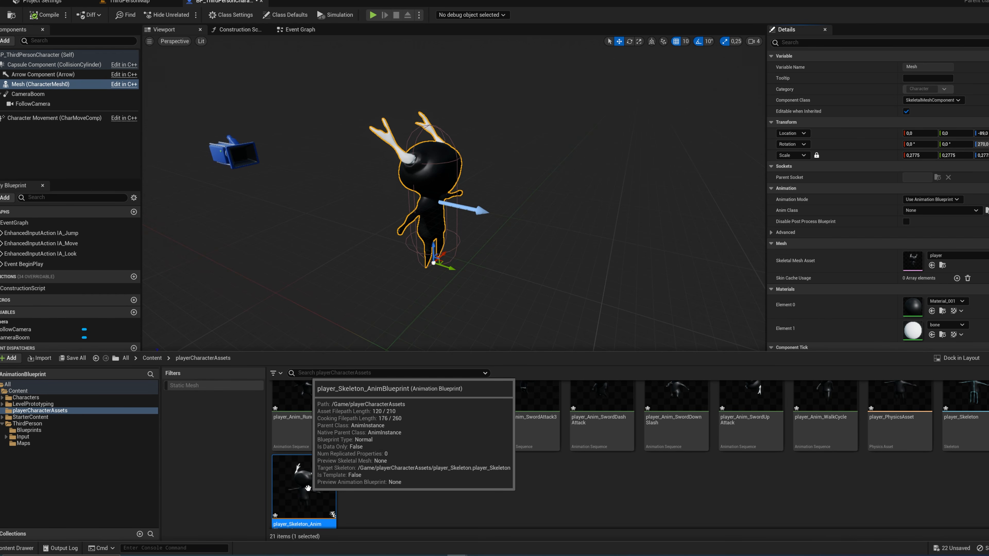
double_click(308, 488)
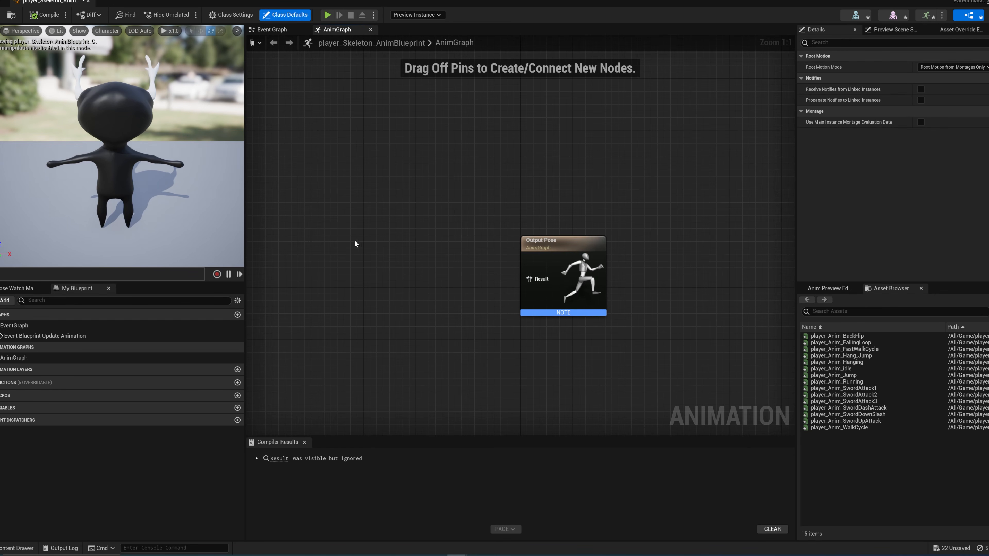
Step: Add player_Anim_idle to the AnimGraph, feed it into the Output Pose, compile, and enable its Loop Animation option
right_click_drag(355, 241, 468, 238)
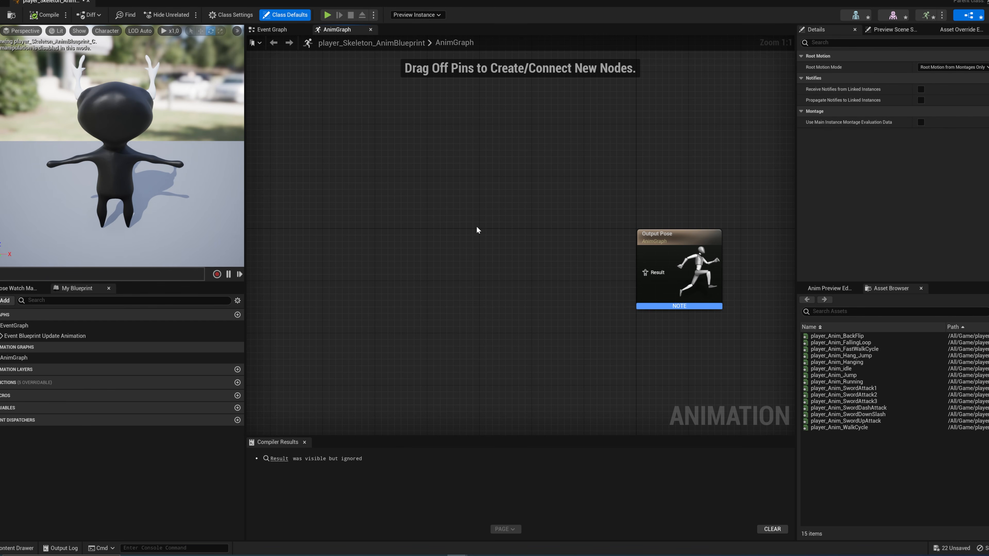
left_click_drag(832, 368, 647, 278)
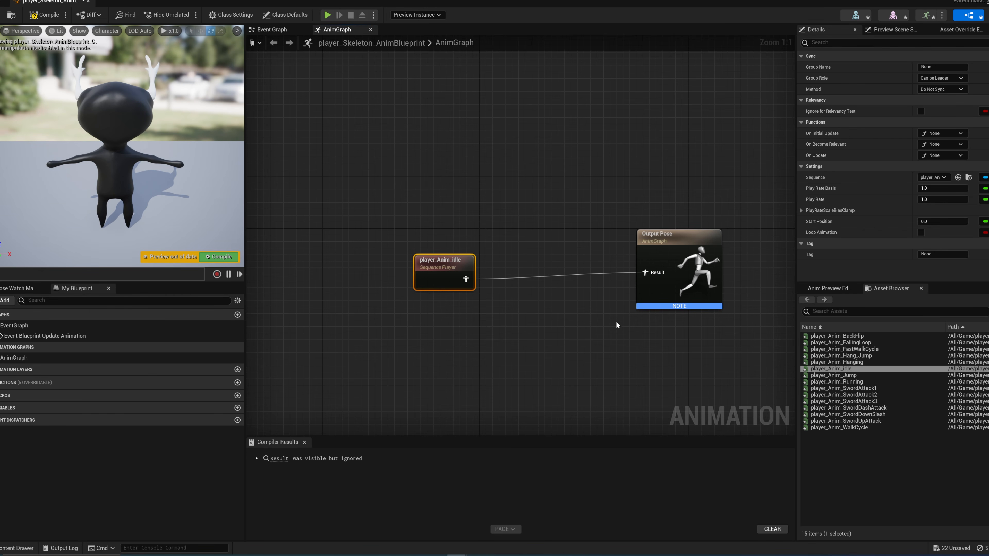
left_click(220, 257)
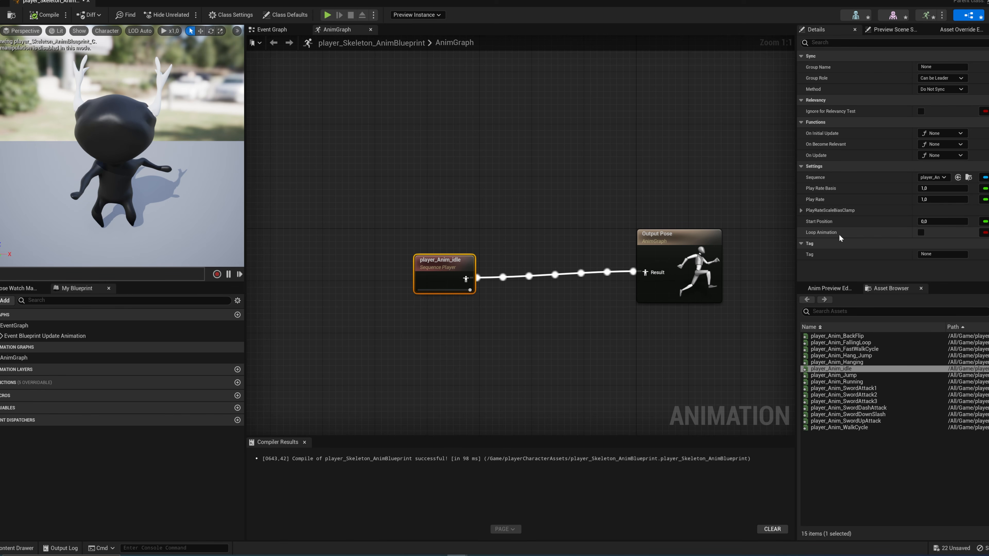
left_click(922, 233)
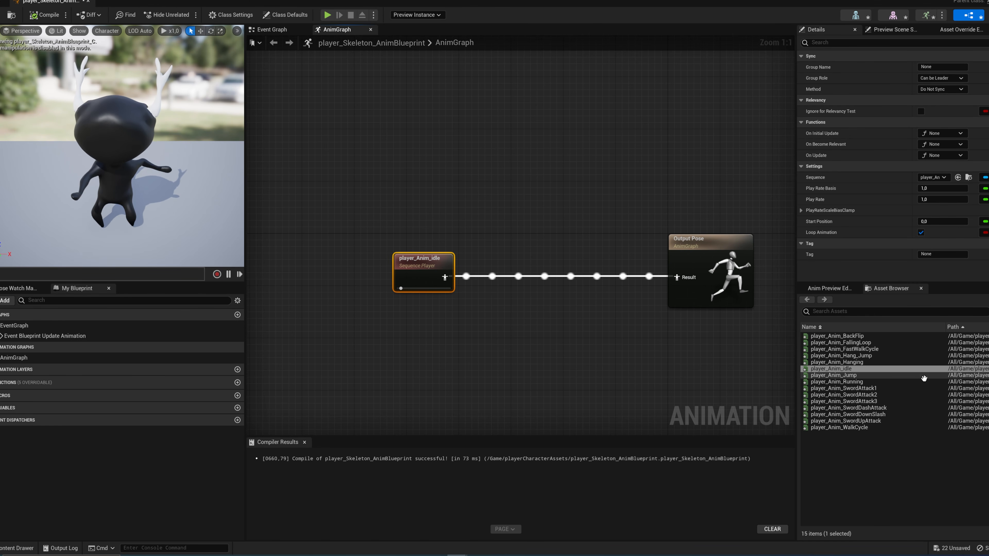
Step: Preview player_Anim_Jump as the compiled input of the Output Pose, and delete both animation nodes from the AnimGraph
left_click(857, 376)
left_click_drag(857, 375, 440, 313)
left_click_drag(496, 337, 682, 278)
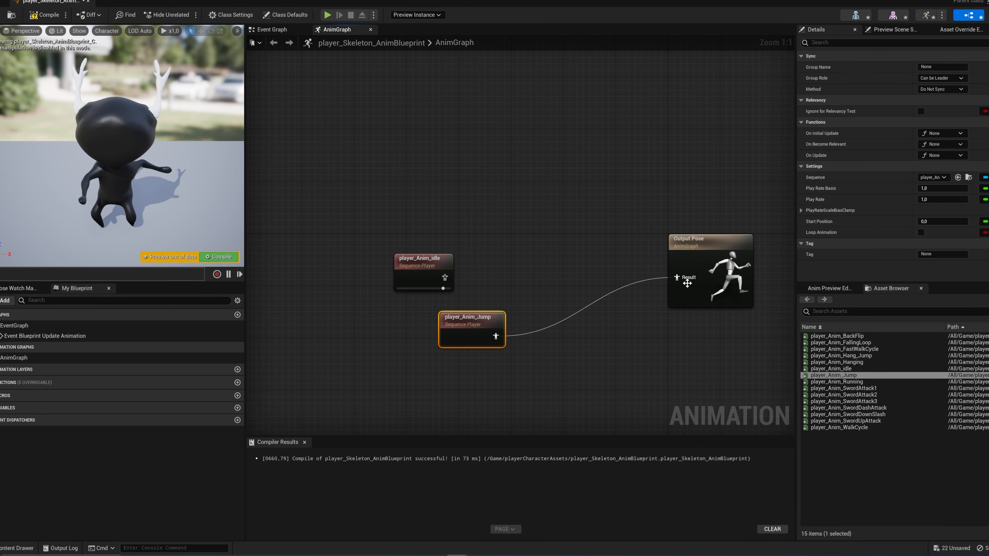
left_click(217, 257)
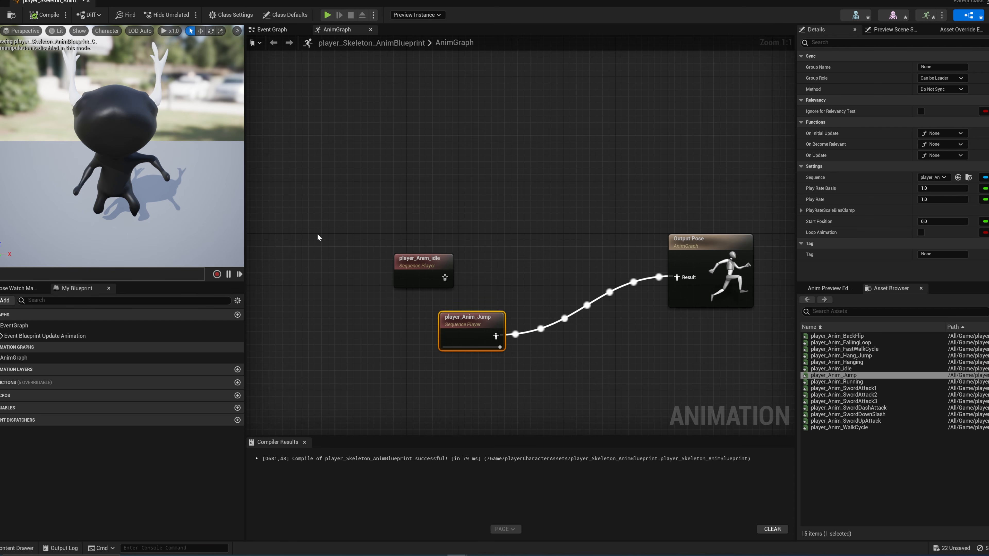
left_click_drag(350, 227, 492, 361)
key("Delete")
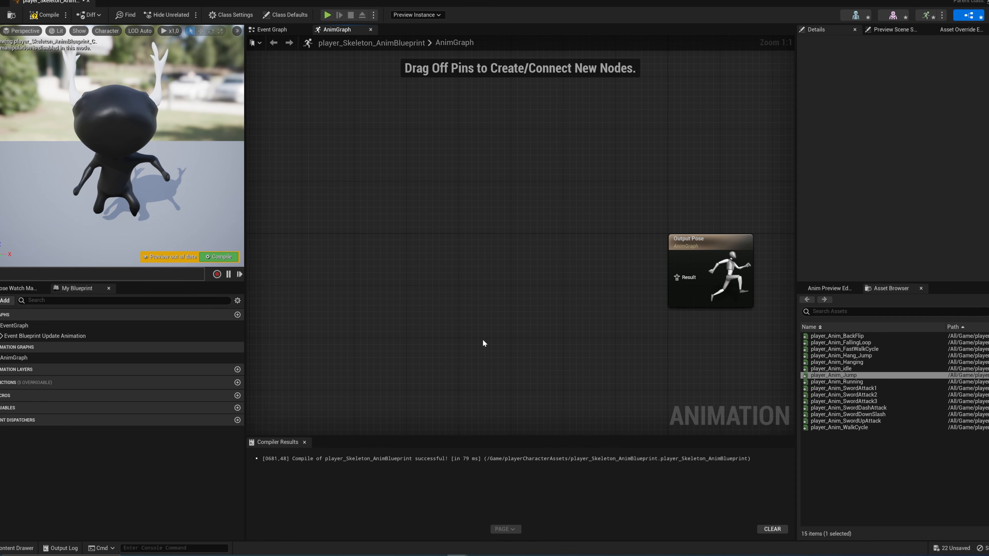
Step: Add a state machine with its default name to the AnimGraph and connect it to the Output Pose
right_click(446, 256)
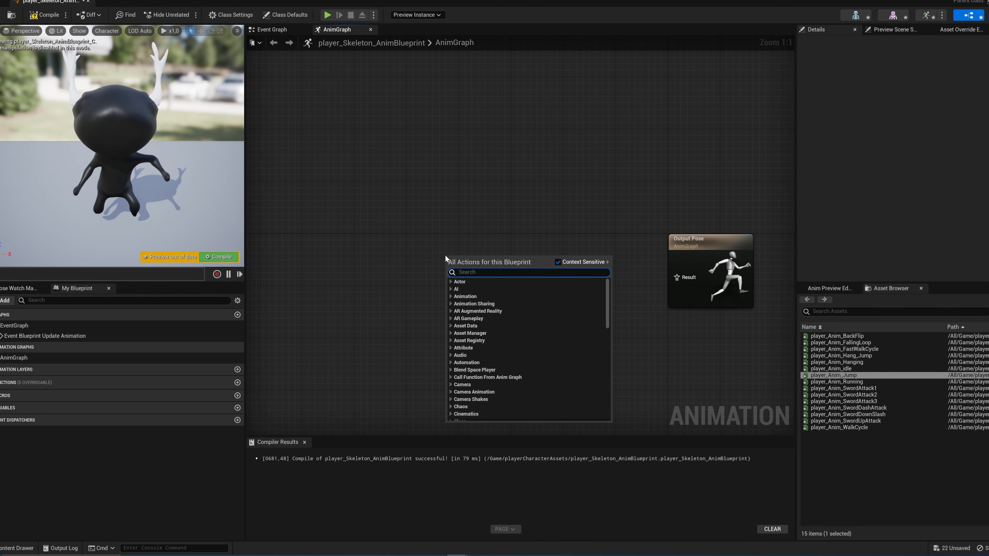
type("state mac")
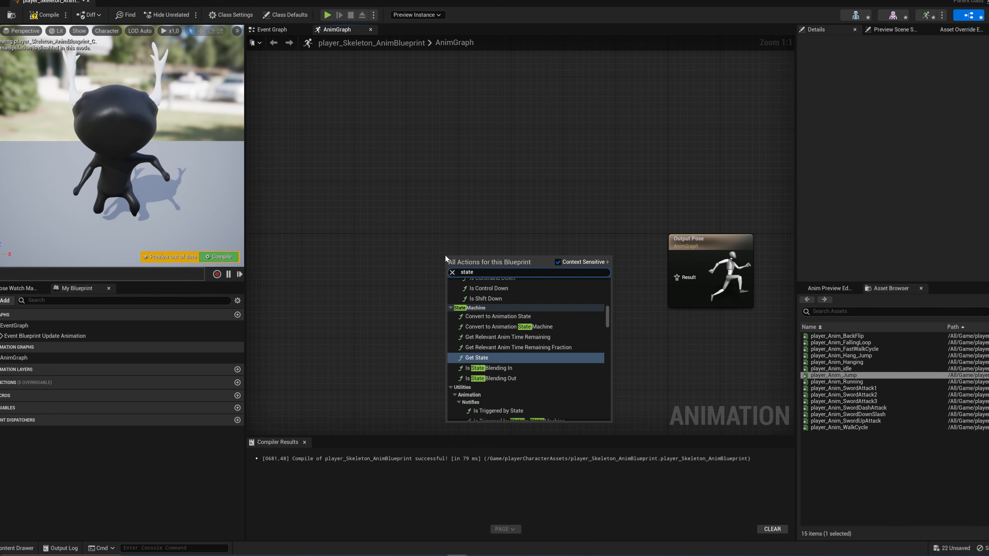
key("Return")
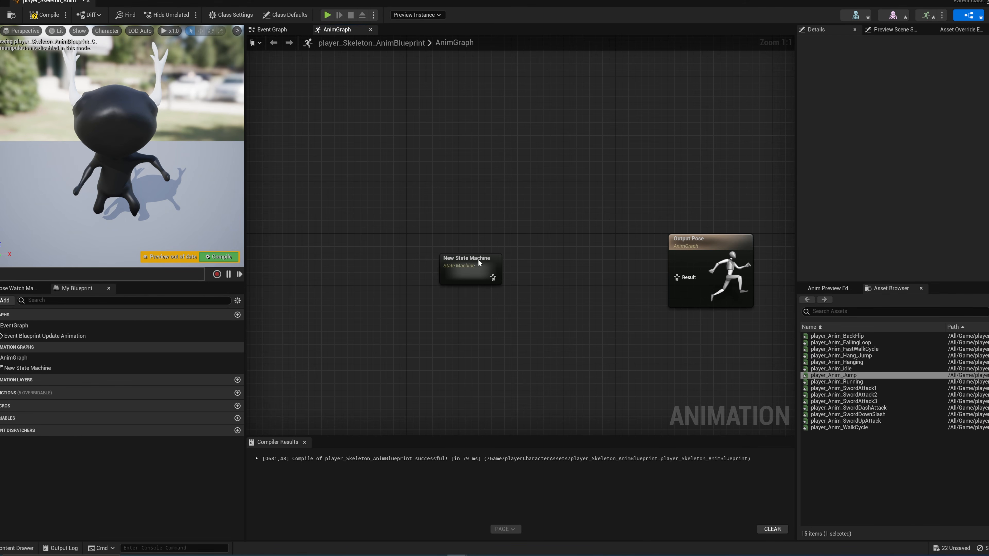
left_click_drag(490, 270, 685, 277)
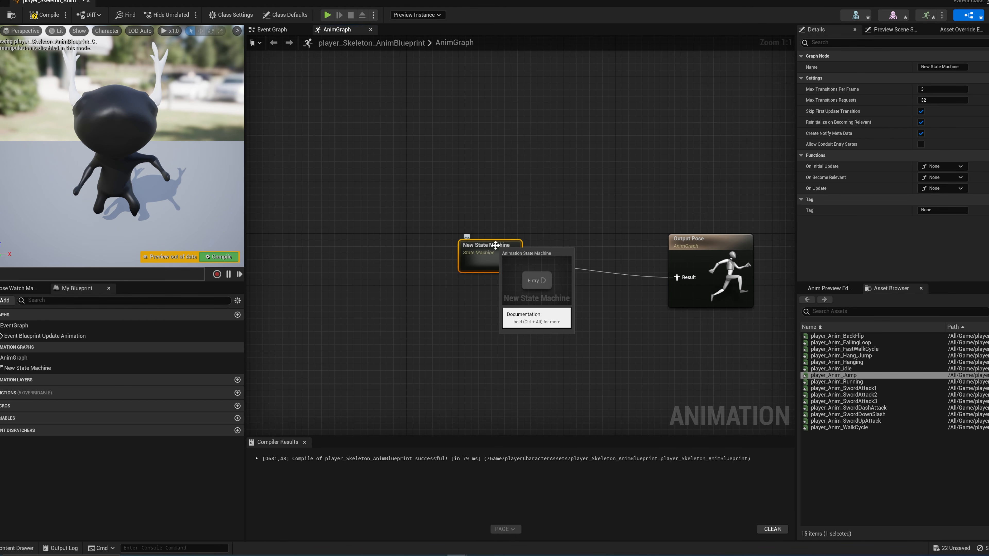
Step: Inside the new state machine, add a state named idle/walk and connect Entry to it
double_click(495, 247)
right_click_drag(617, 226, 481, 242)
right_click(467, 240)
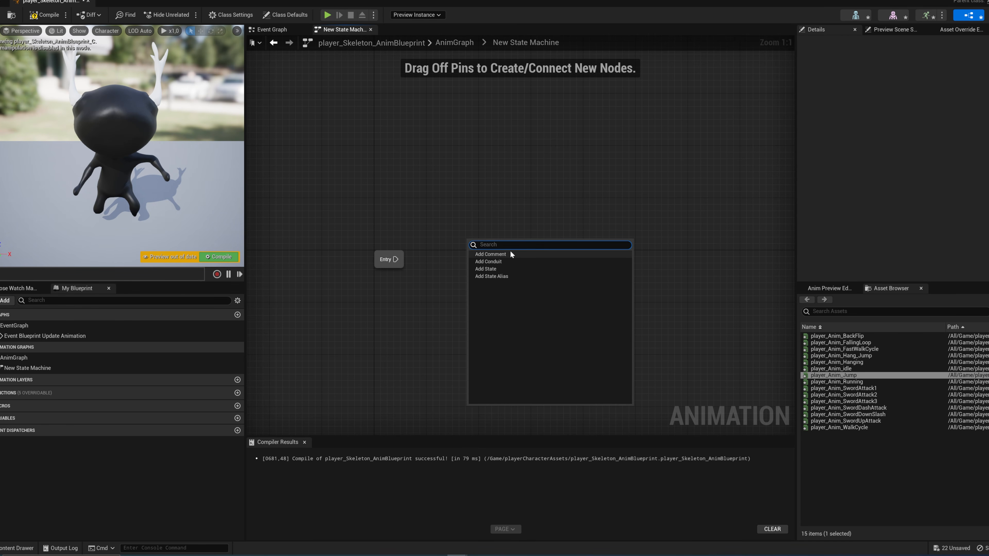
left_click(495, 270)
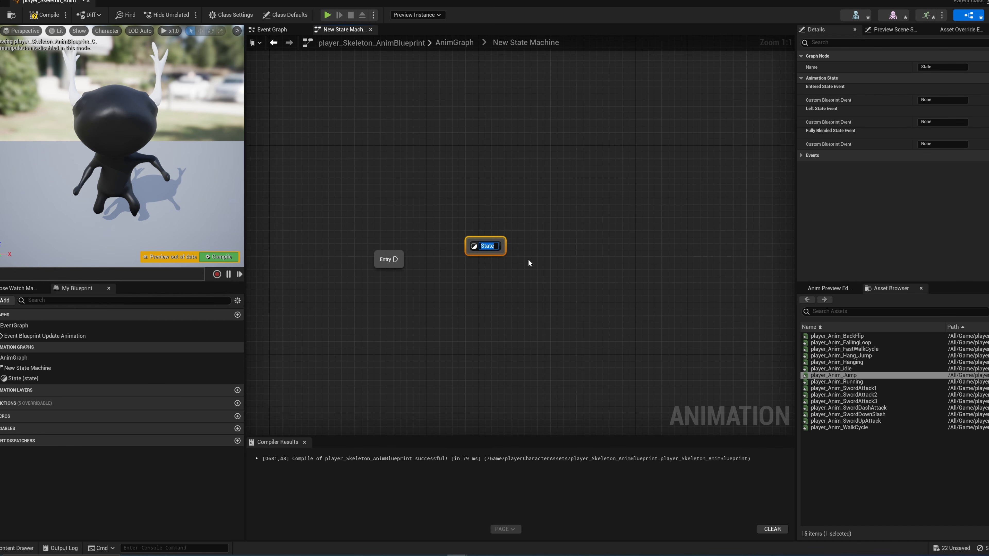
type("idle/walk")
key("Return")
left_click_drag(395, 259, 462, 263)
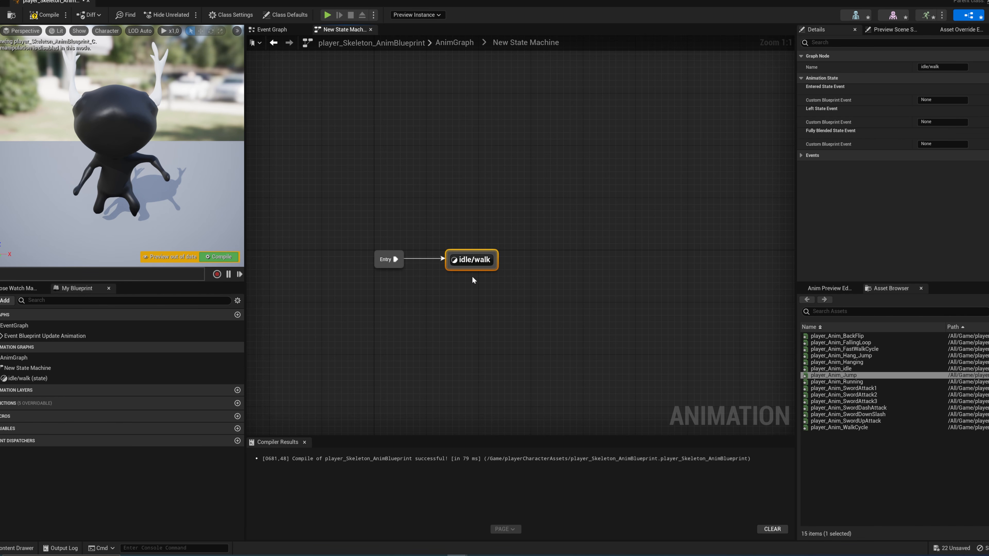
right_click_drag(472, 266, 482, 272)
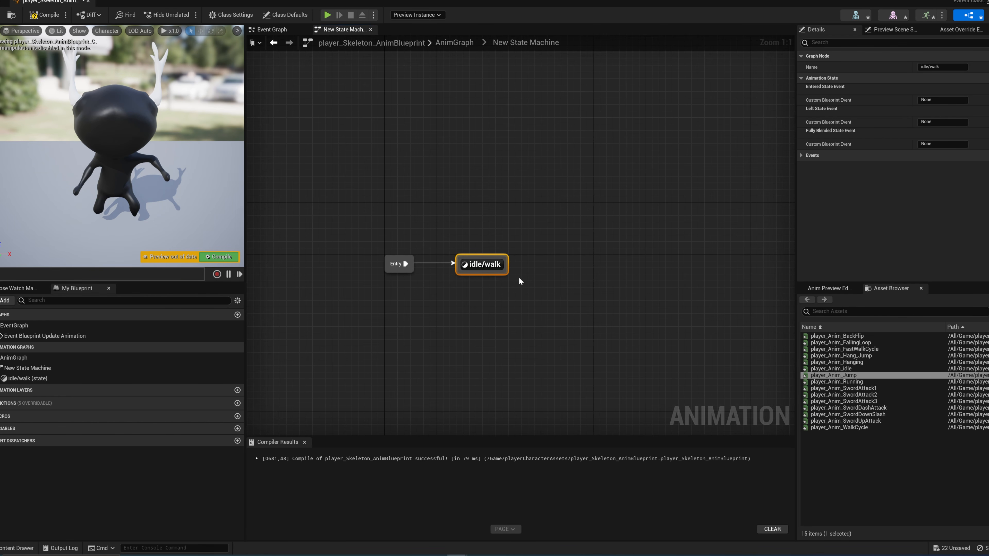
Step: Add a state named Jump above idle/walk and create a transition from idle/walk to Jump
right_click_drag(519, 276, 504, 249)
right_click(504, 249)
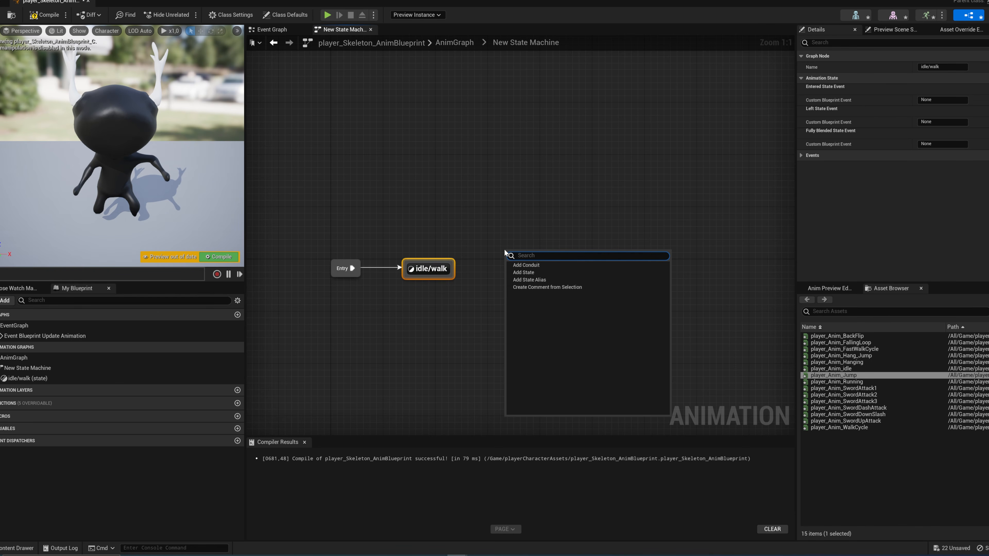
left_click(528, 273)
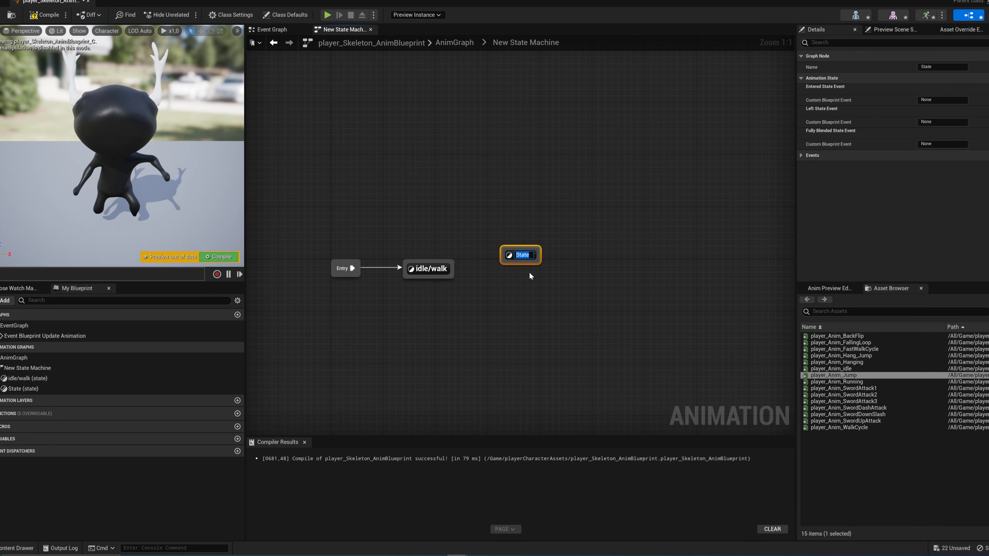
type("Jump")
key("Return")
left_click_drag(538, 254, 447, 202)
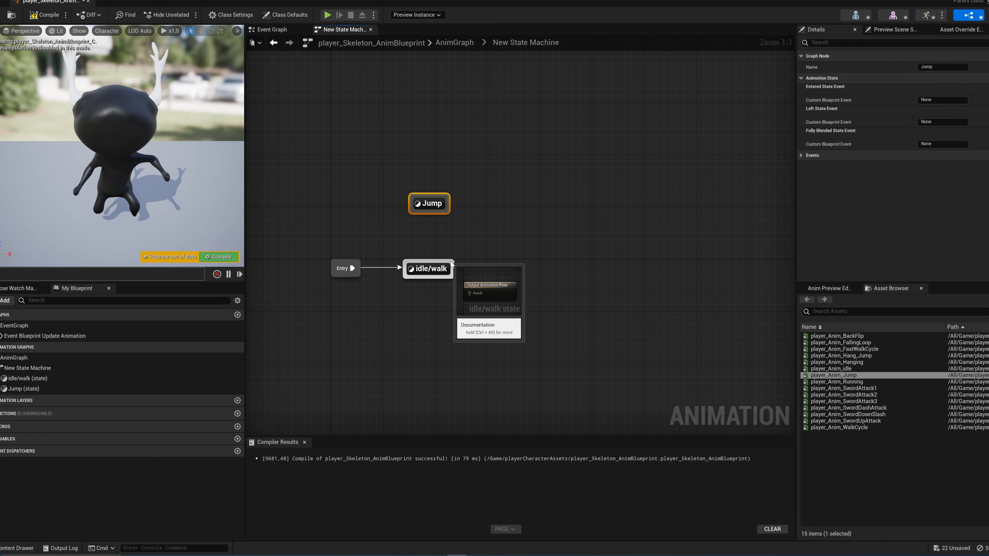
left_click_drag(427, 264, 429, 215)
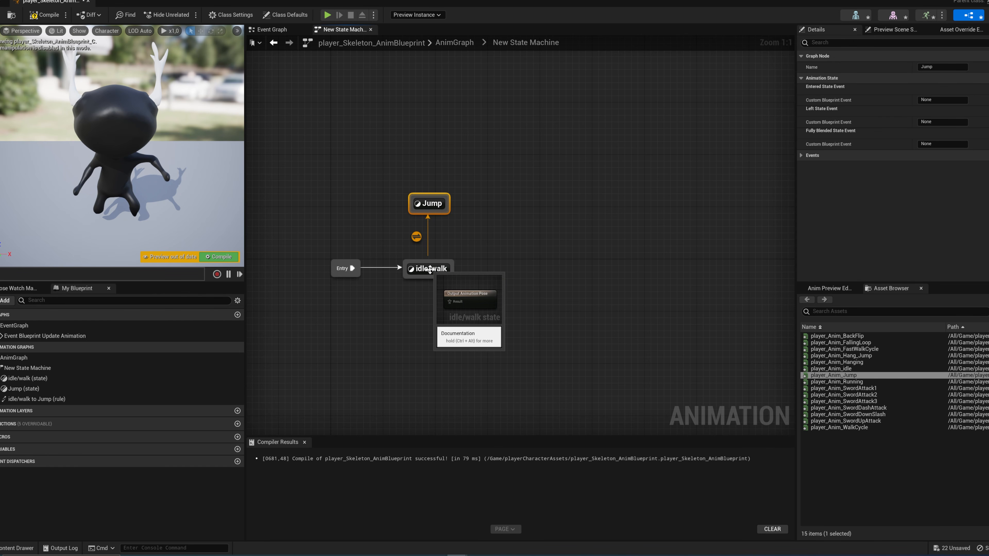
Step: Add a state named Falling beside Jump and create a transition from Jump to Falling
right_click(469, 236)
left_click(503, 250)
type("Falling")
key("Return")
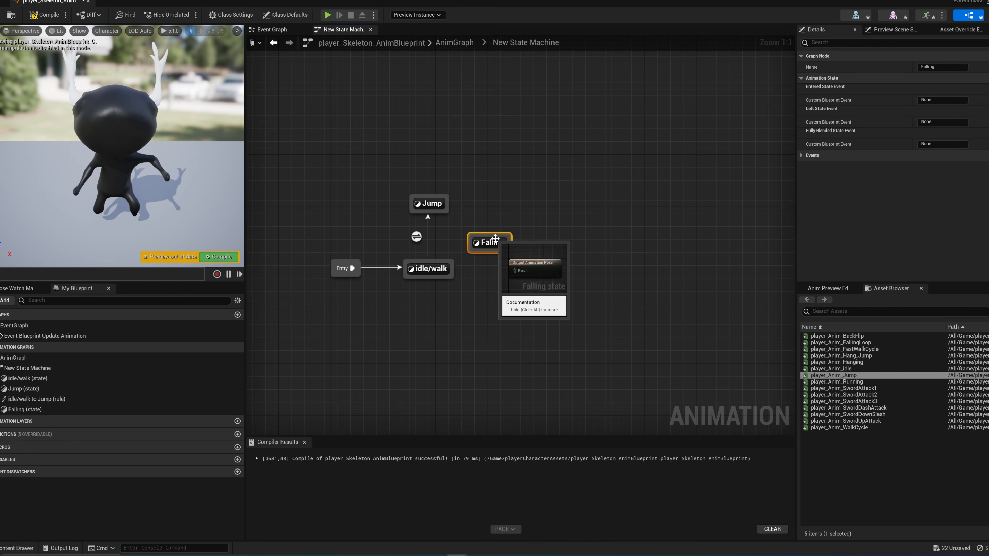
left_click_drag(495, 238, 514, 207)
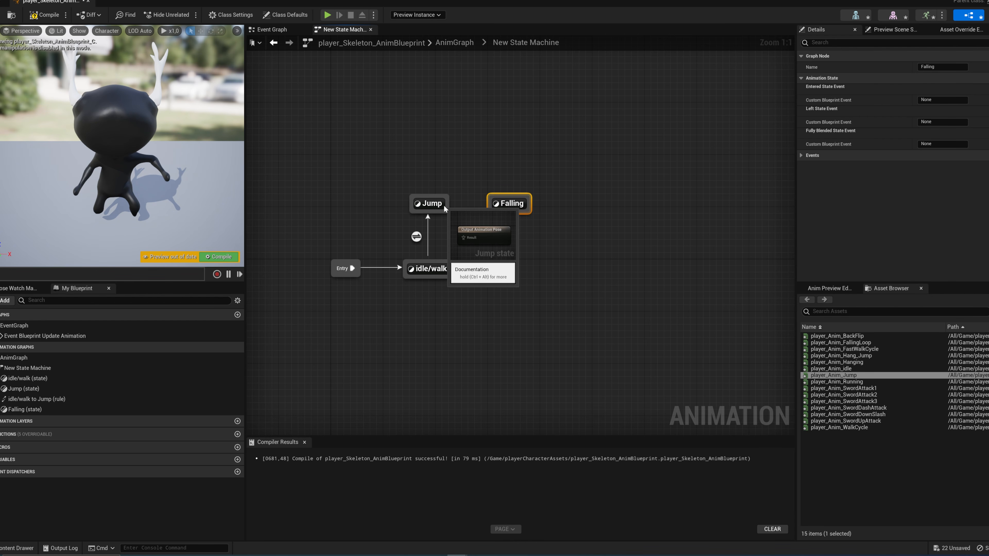
left_click_drag(444, 206, 508, 203)
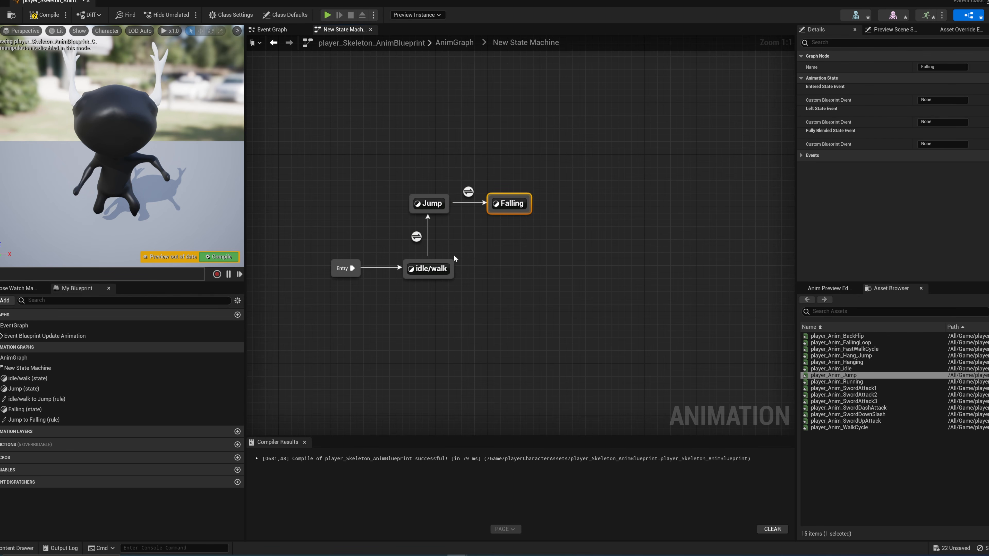
Step: Create transitions in both directions between the idle/walk and Falling states
left_click_drag(455, 263, 489, 213)
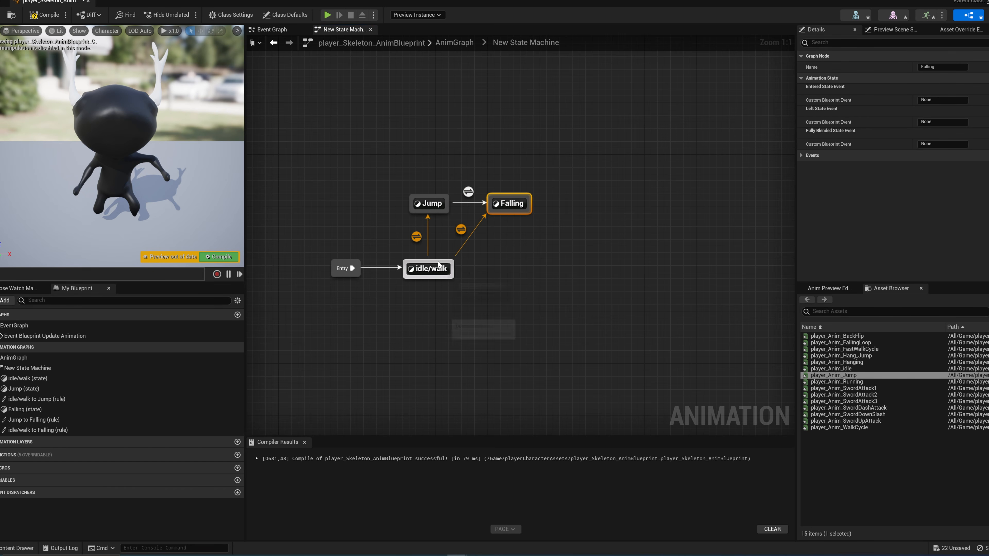
mouse_move(439, 265)
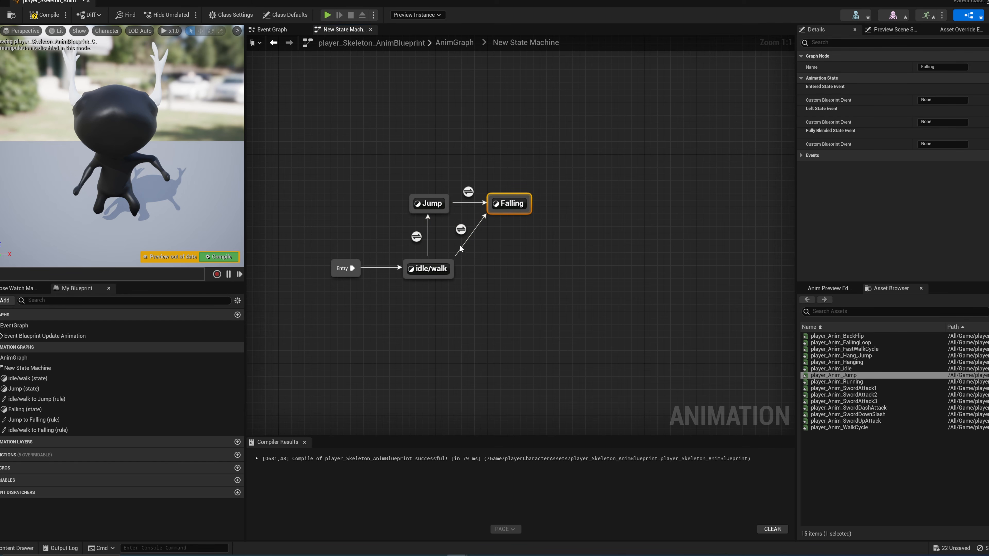
mouse_move(505, 213)
left_click_drag(503, 213, 461, 265)
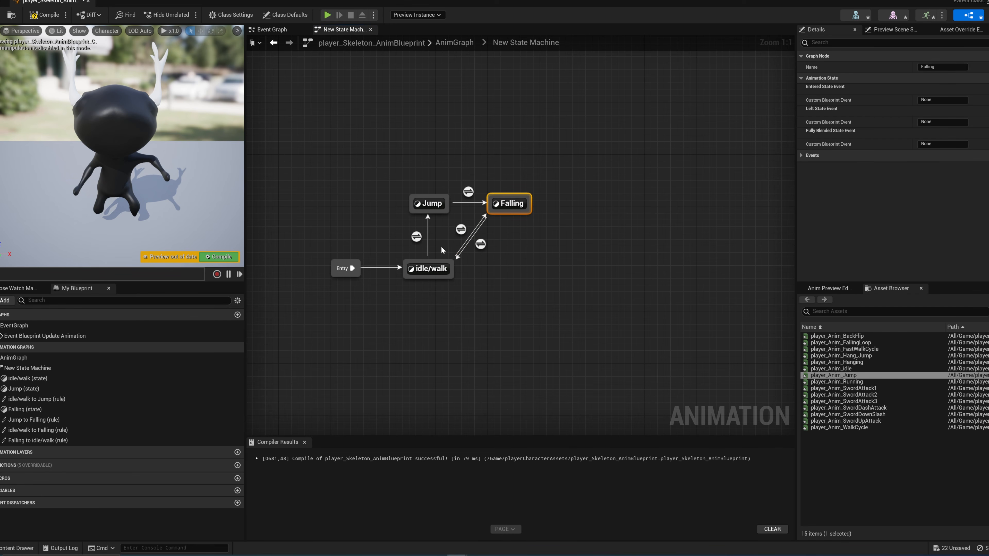
right_click_drag(443, 248, 481, 246)
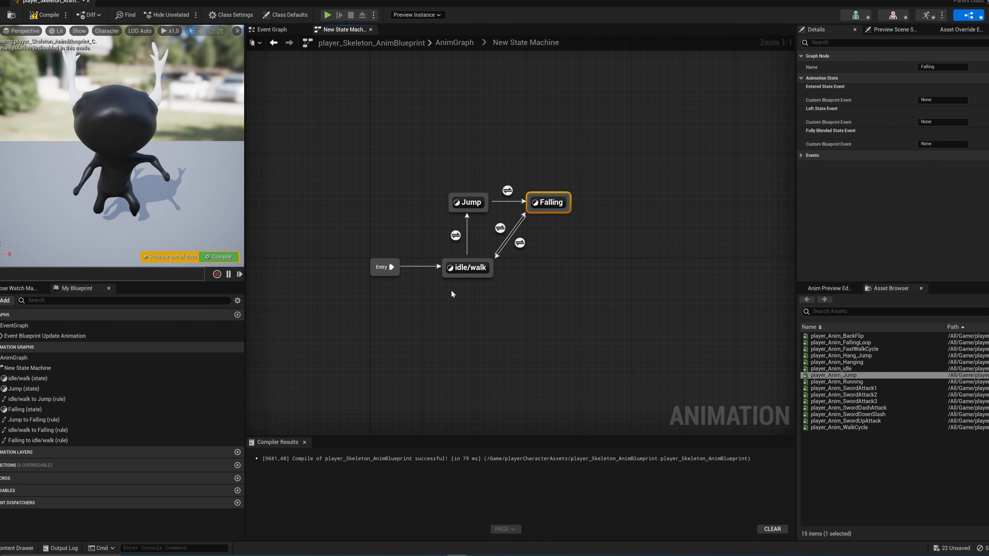
Step: Open the idle/walk state, add player_Anim_idle, and connect it to the Output Animation Pose
left_click(472, 274)
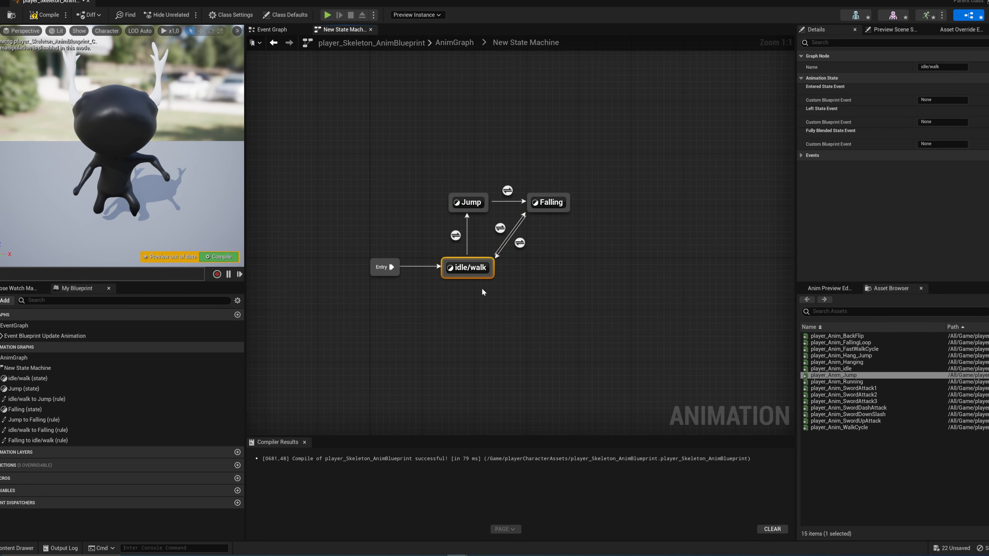
double_click(472, 271)
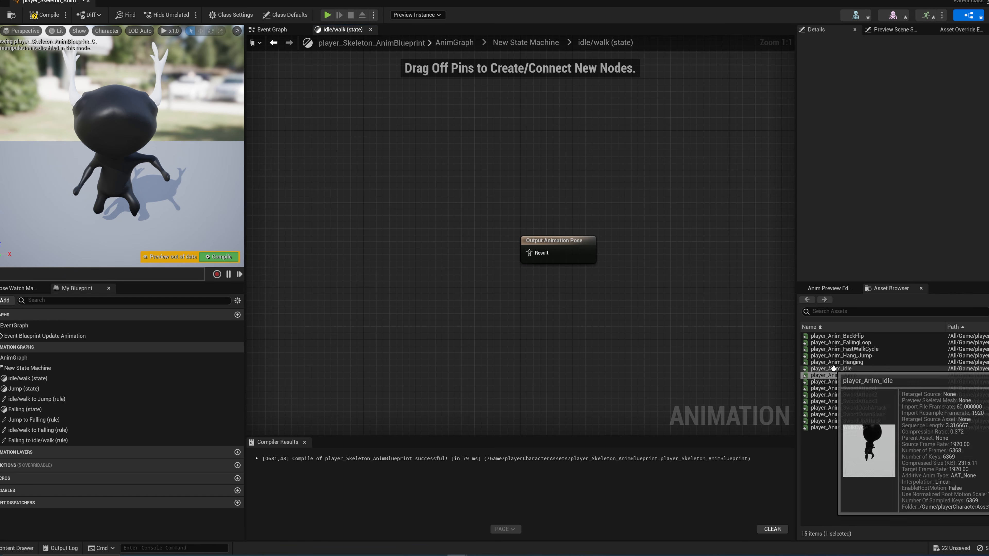
left_click_drag(831, 369, 338, 222)
left_click_drag(389, 246, 528, 252)
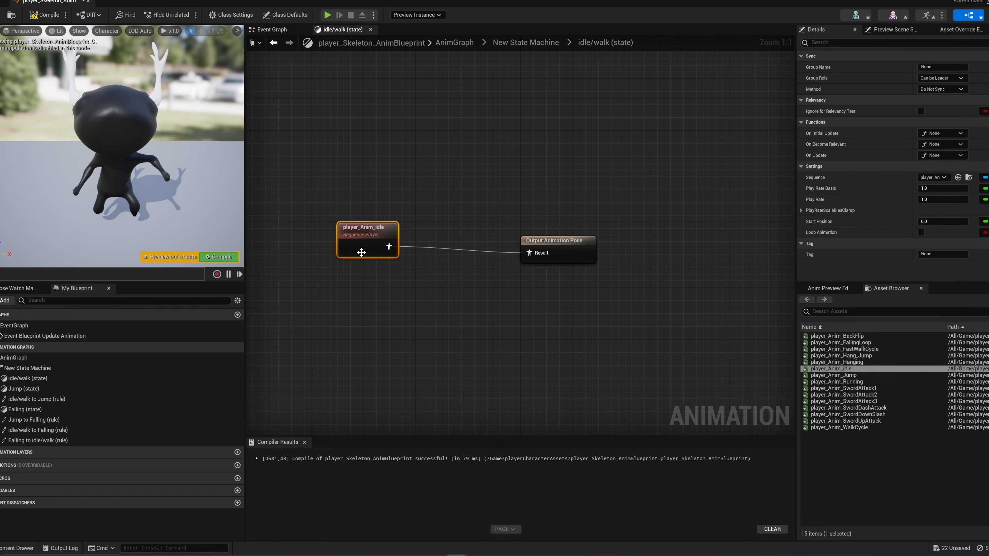
left_click_drag(361, 252, 344, 234)
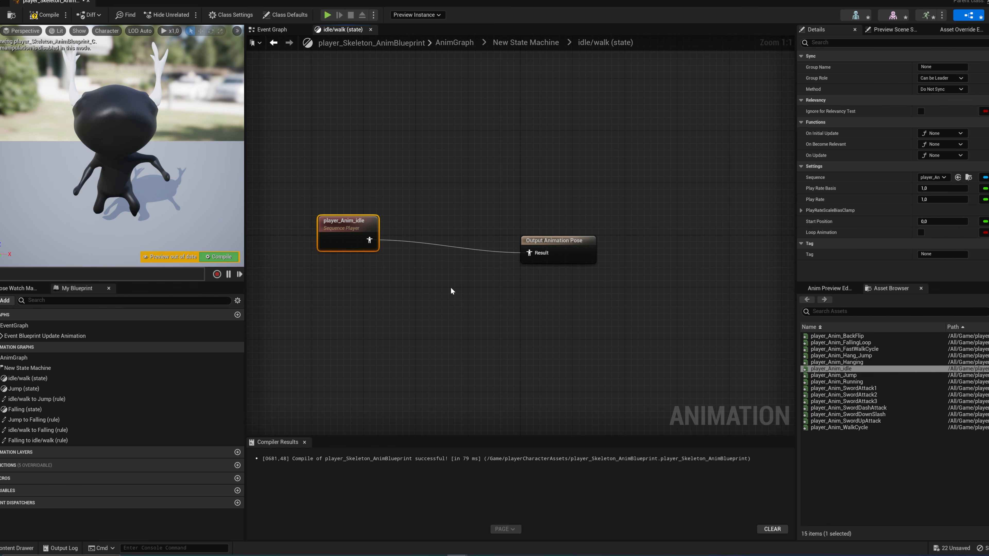
Step: Create a Blend Space based on player_Skeleton in the playerCharacterAssets folder
key("ctrl+space")
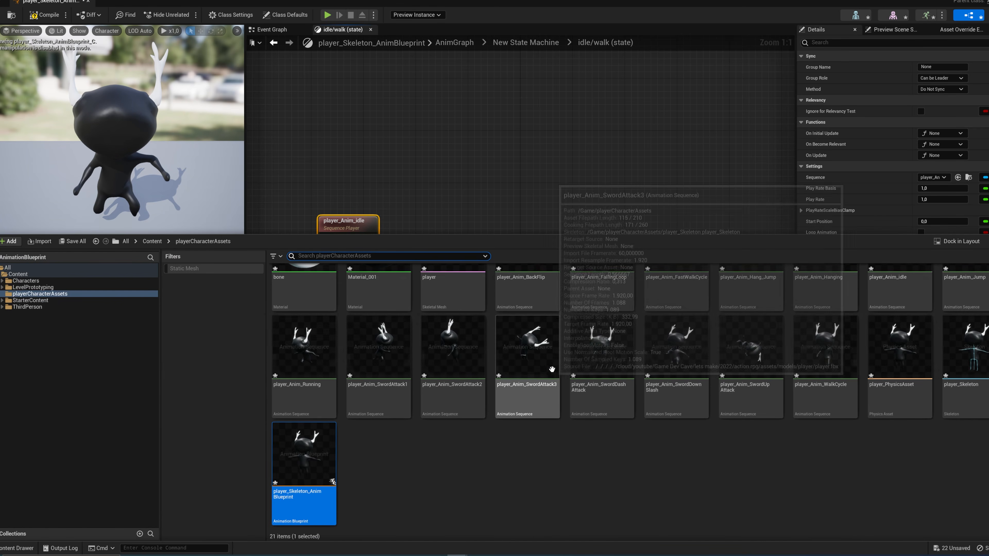
right_click(424, 465)
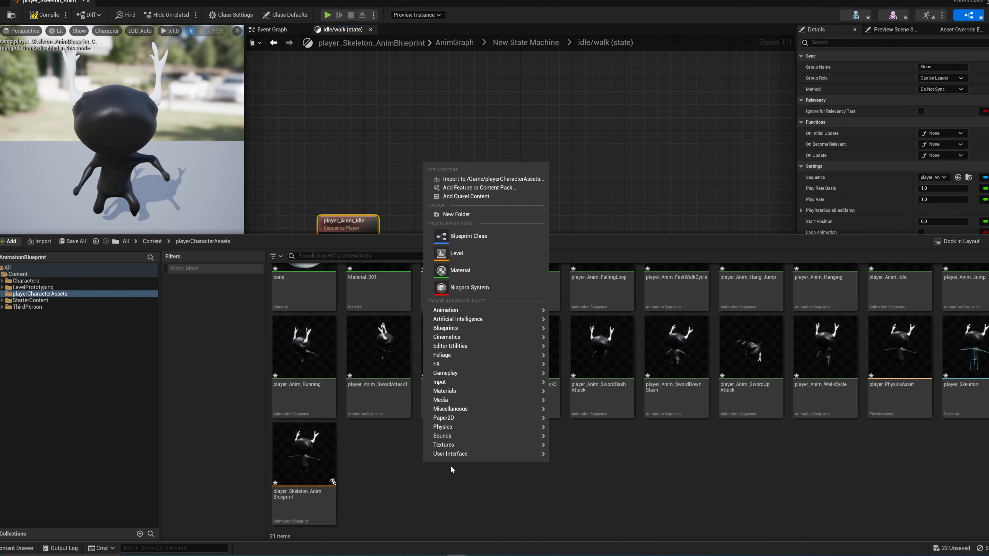
mouse_move(519, 310)
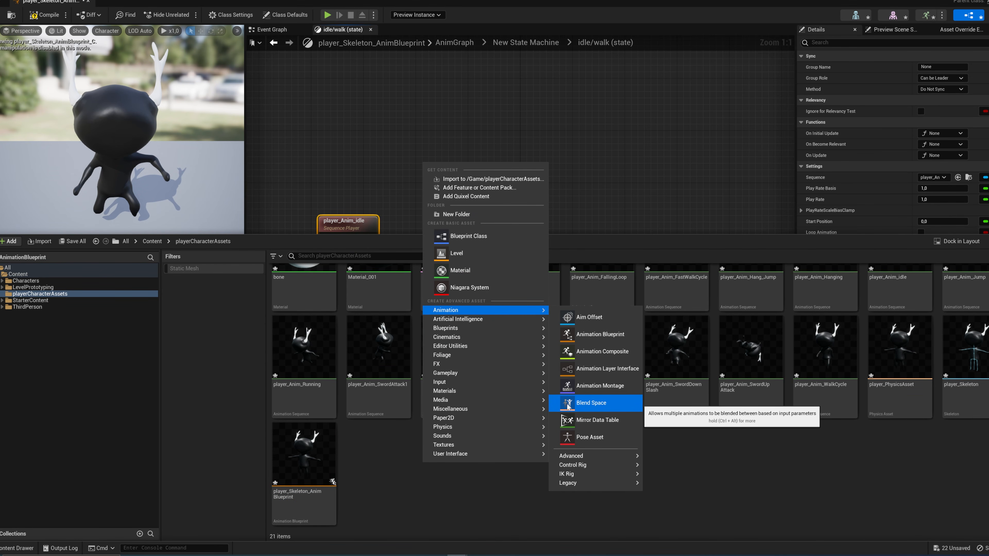
left_click(598, 406)
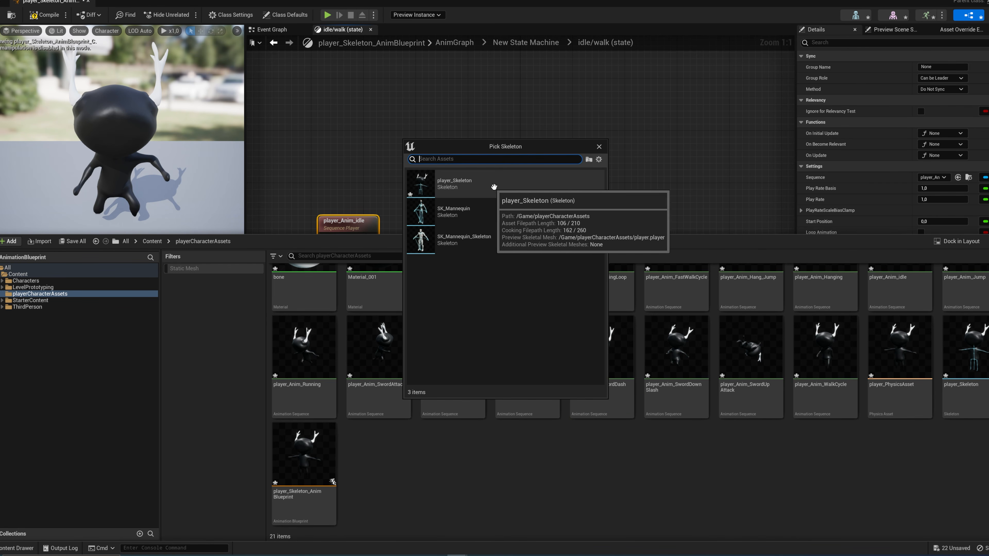
left_click(481, 193)
key("ctrl+space")
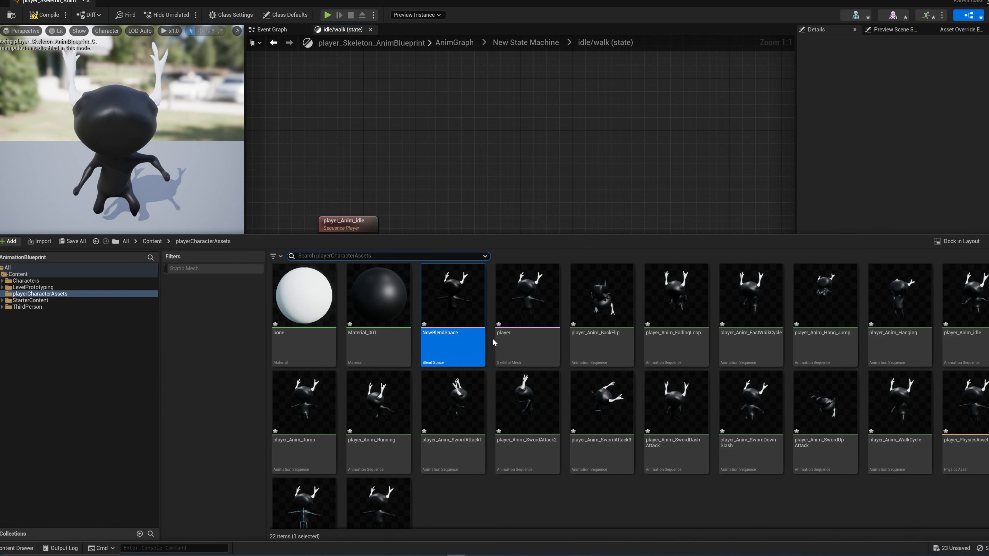
Step: Rename the new blend space as WalkingIdle and open it for editing
left_click(472, 336)
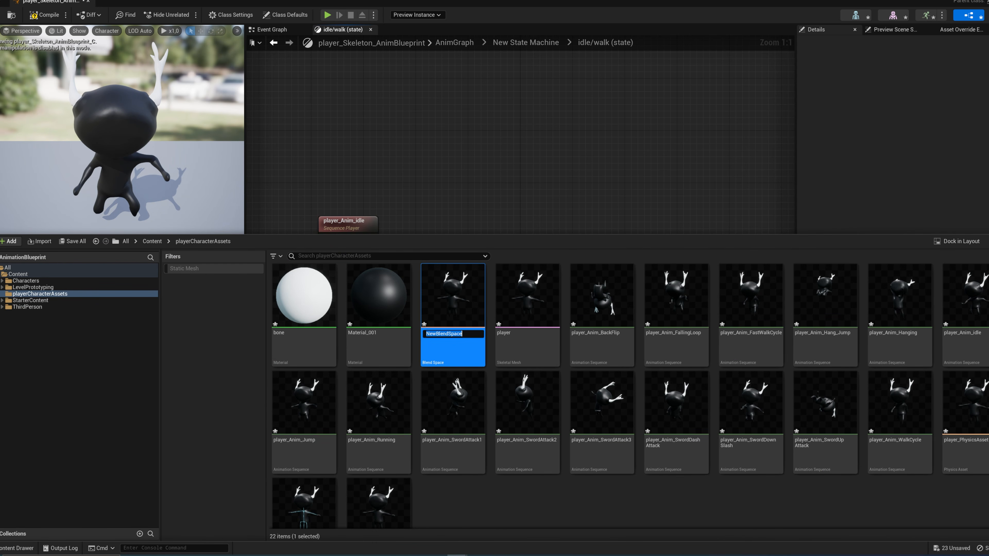
type("WalkingIdle")
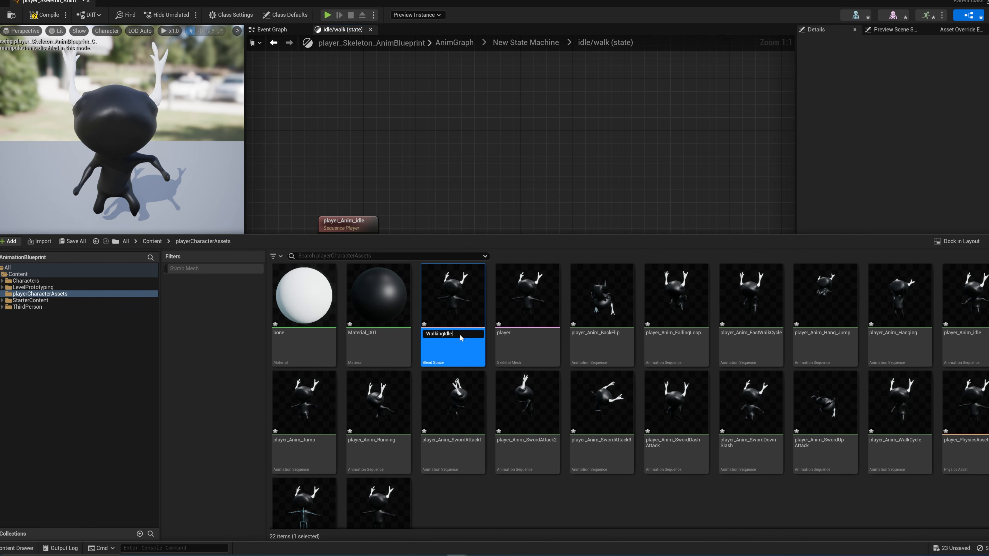
key("Return")
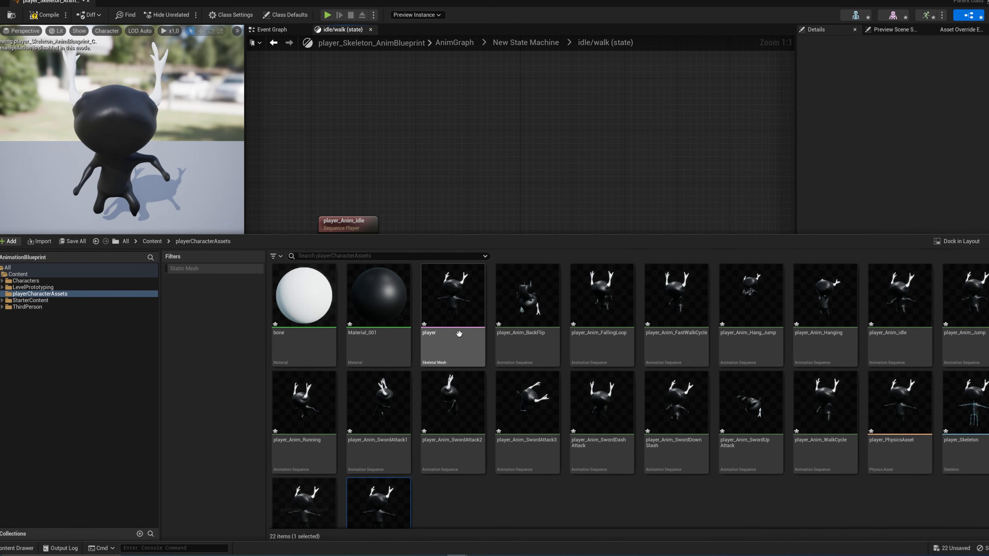
double_click(383, 513)
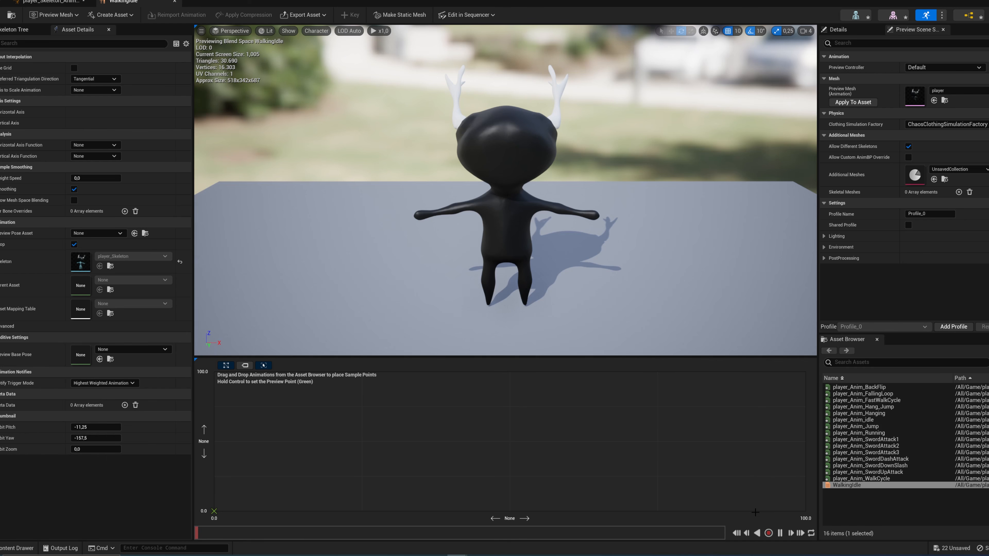
Step: Place player_Anim_idle at the blend grid's left edge, player_Anim_WalkCycle at its centre and player_Anim_Running near the right edge, all at mid-height
left_click_drag(854, 420, 214, 442)
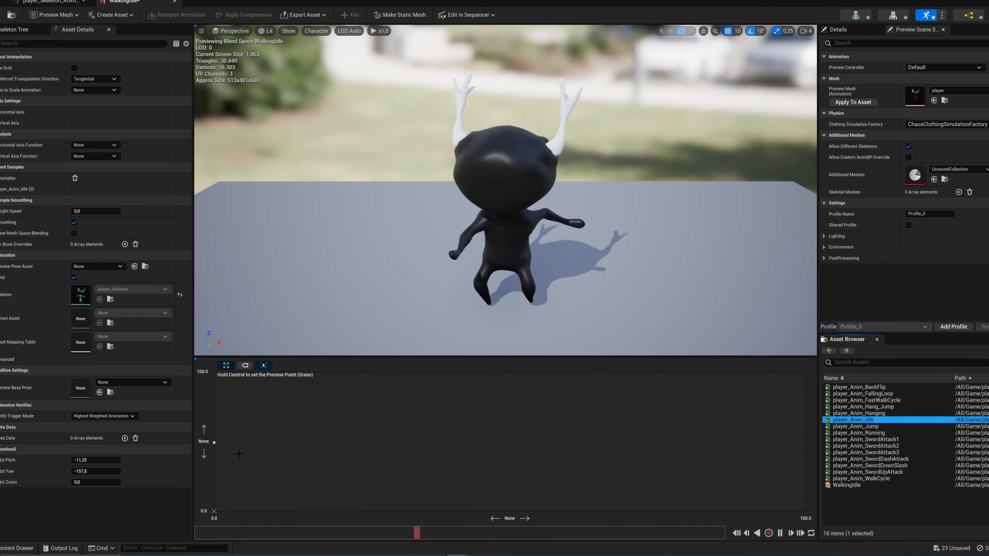
left_click_drag(860, 479, 511, 443)
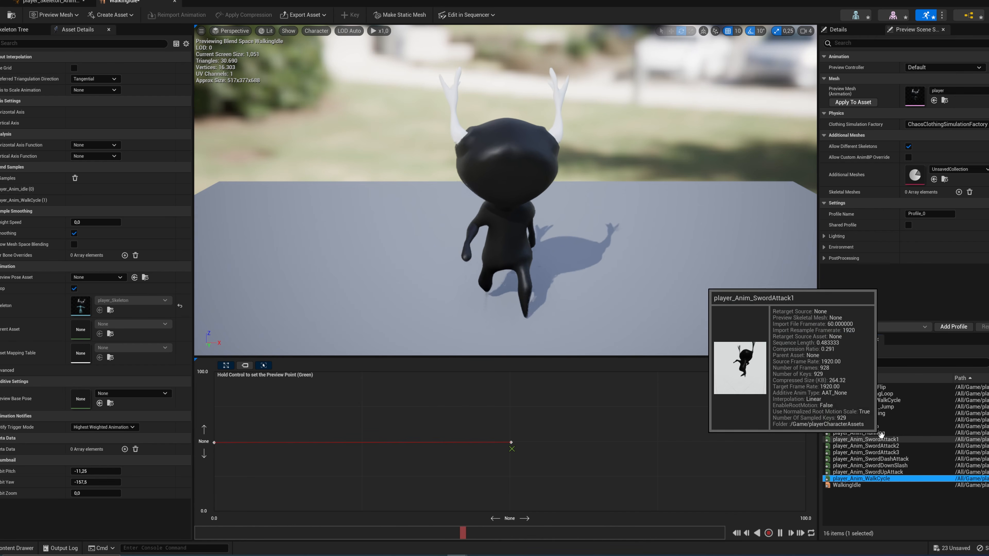
left_click_drag(858, 433, 782, 461)
left_click_drag(508, 461, 783, 452, "ctrl")
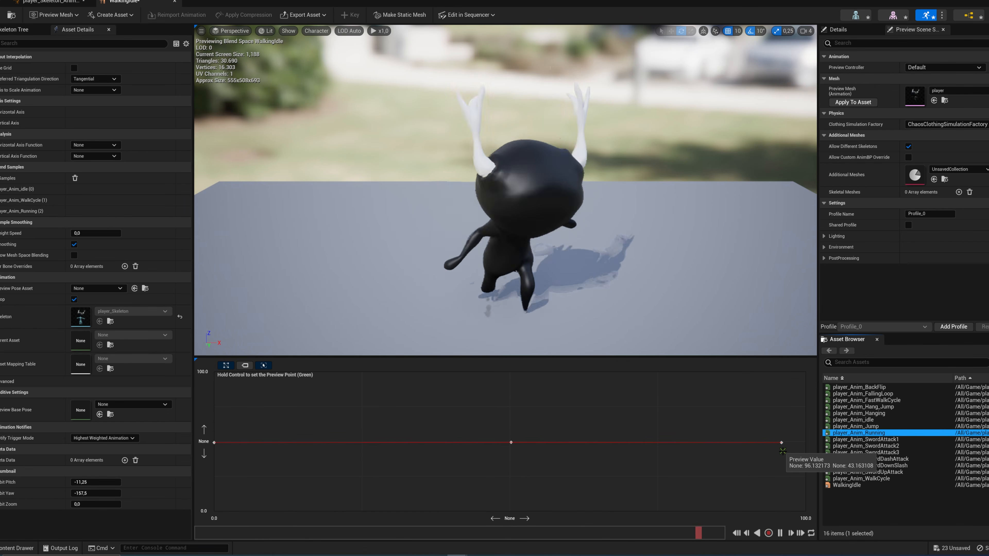
Step: Open the player_Anim_Running sequence and set its Rate Scale to 0,4
mouse_move(868, 435)
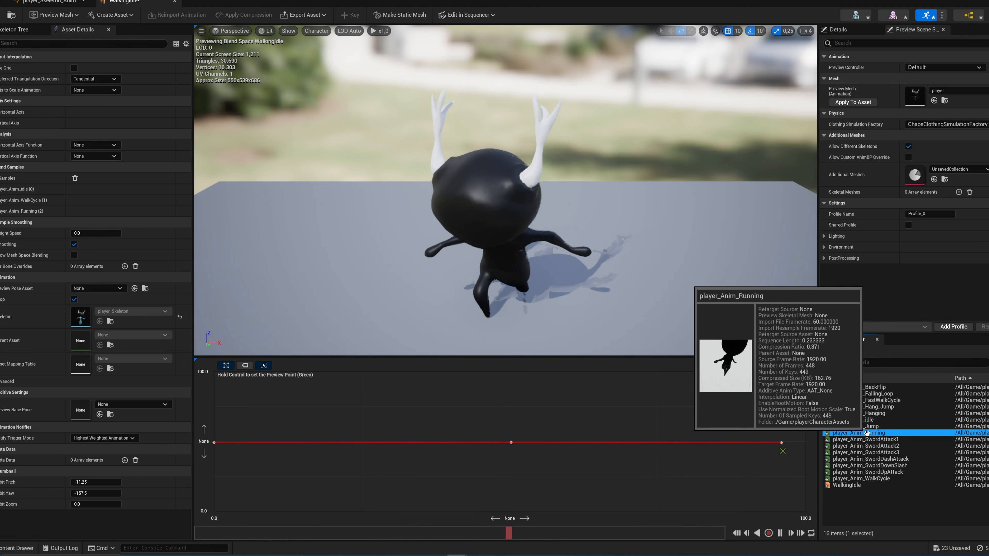
double_click(868, 435)
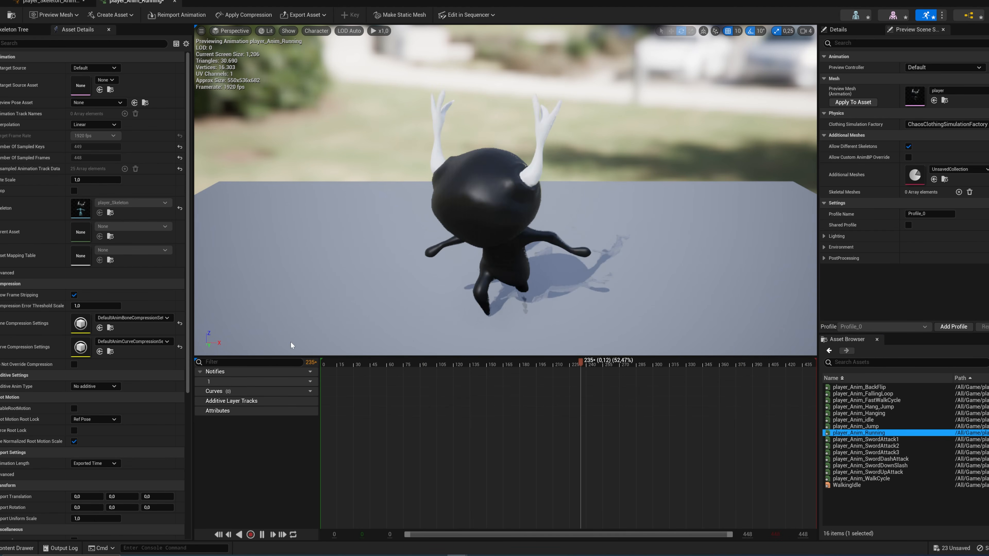
left_click(99, 179)
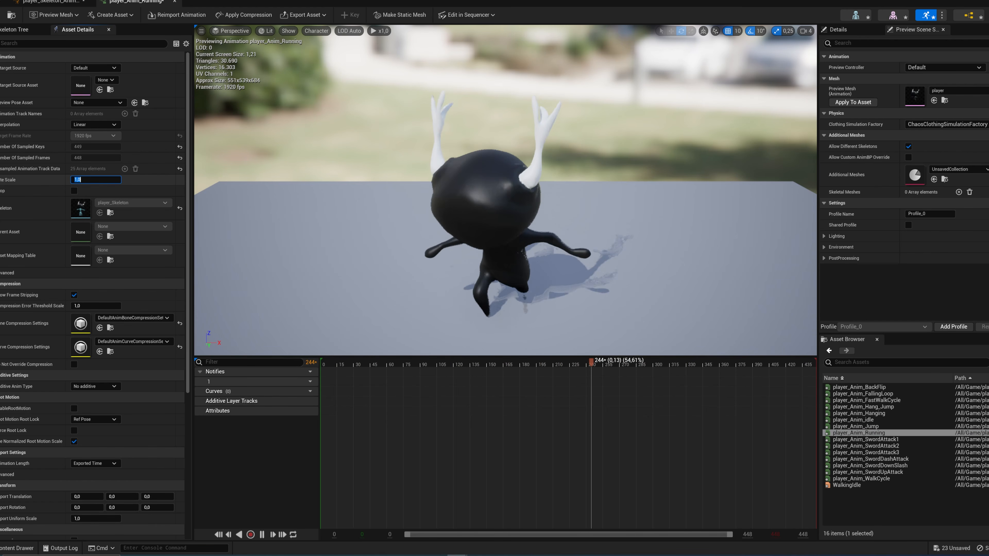
type("0,4")
key("Return")
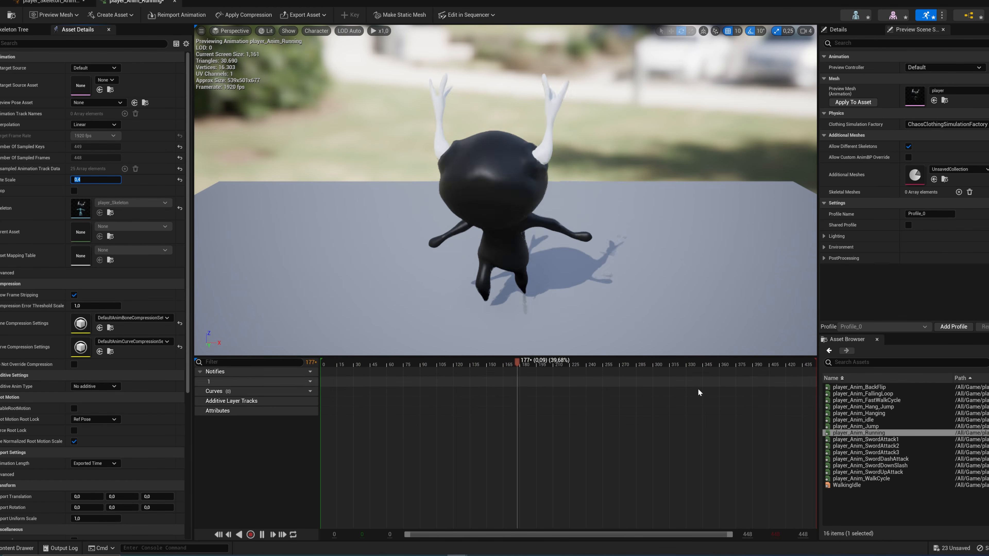
Step: Return to WalkingIdle, preview the blend at several points, and move the player_Anim_Running sample to 100 on the horizontal axis
double_click(847, 485)
key("ctrl")
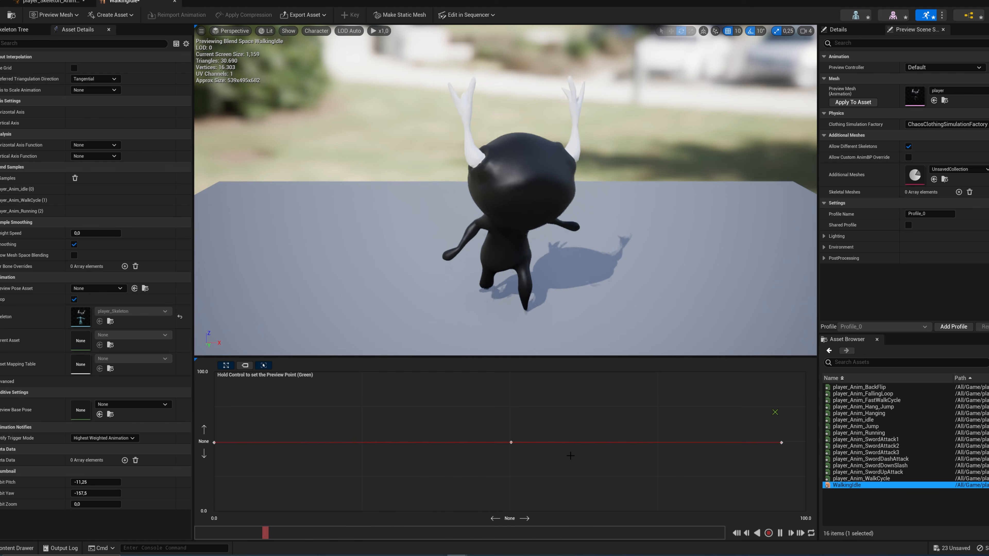
key("ctrl")
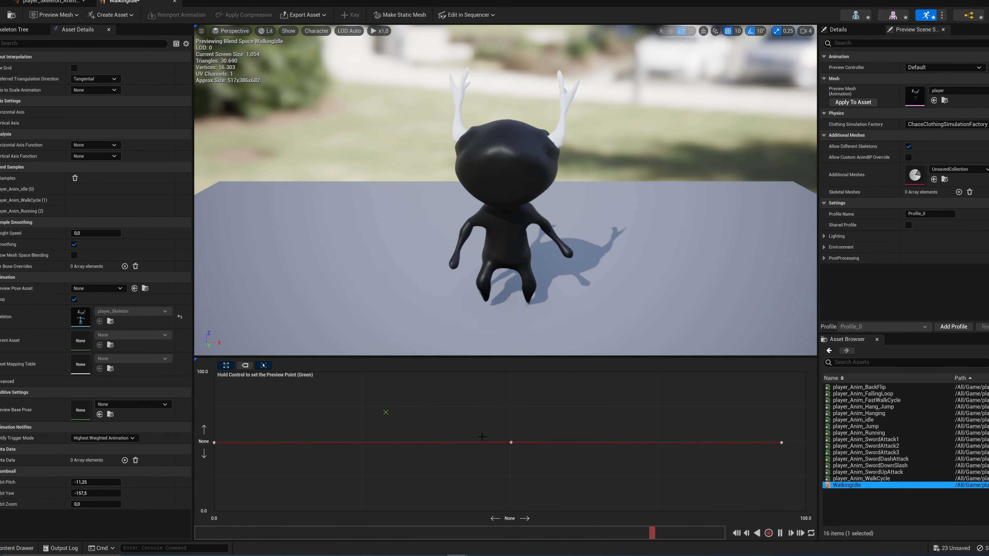
mouse_move(511, 444)
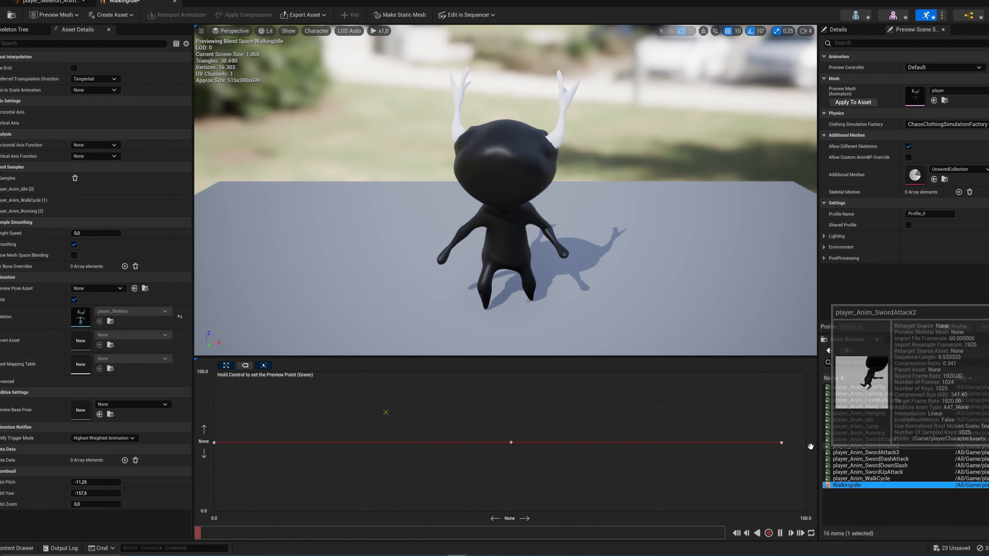
left_click_drag(782, 442, 806, 443)
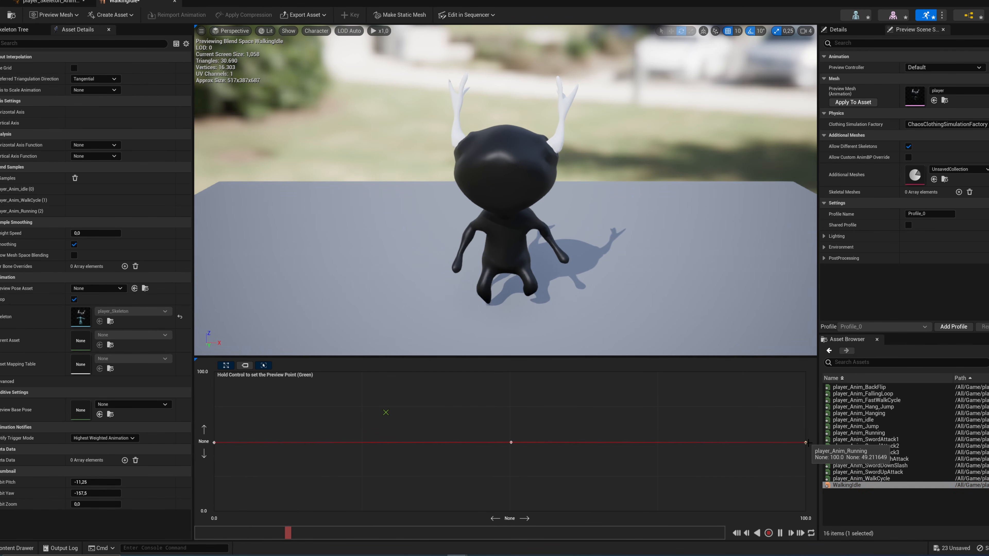
left_click(806, 443)
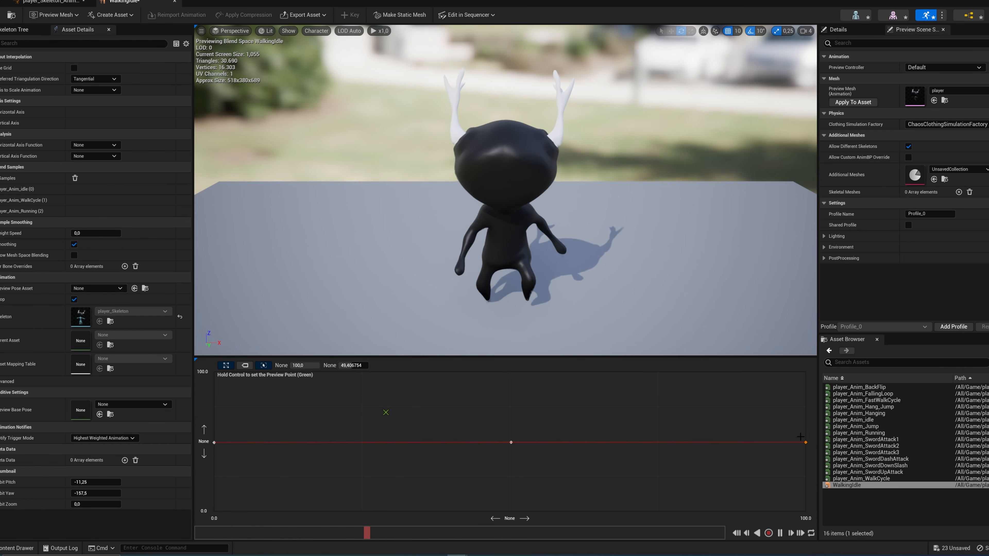
Step: Return to the animation blueprint and delete the player_Anim_idle node from the idle/walk state
left_click(51, 1)
right_click_drag(381, 211, 440, 217)
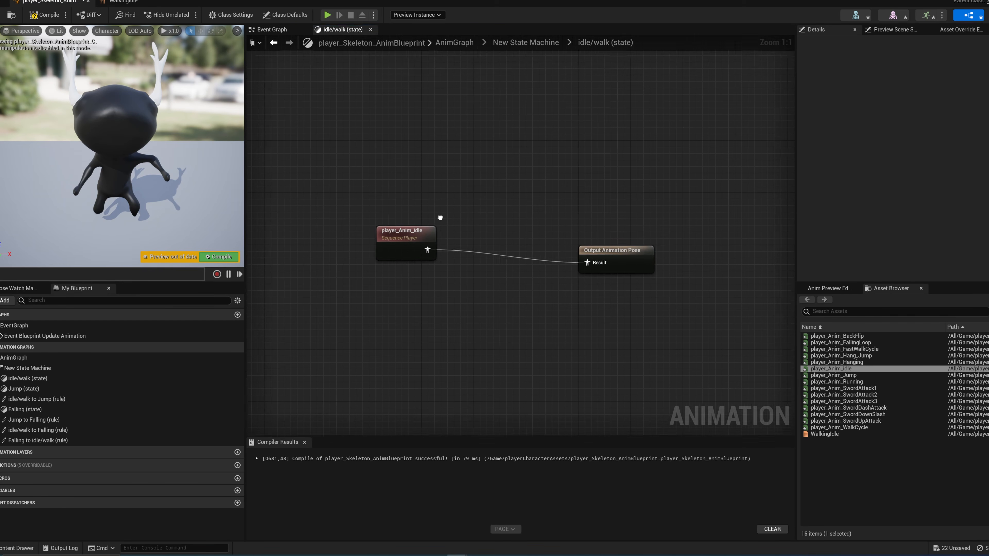
left_click_drag(364, 208, 423, 280)
key("Delete")
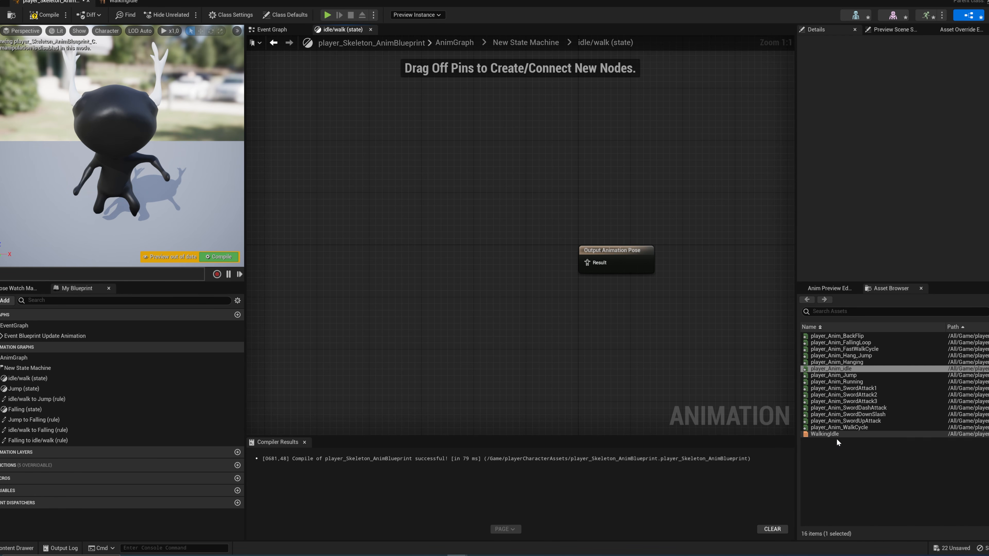
Step: Add the WalkingIdle blend space to the idle/walk state, connect it to Output Animation Pose, and compile
left_click_drag(830, 434, 420, 244)
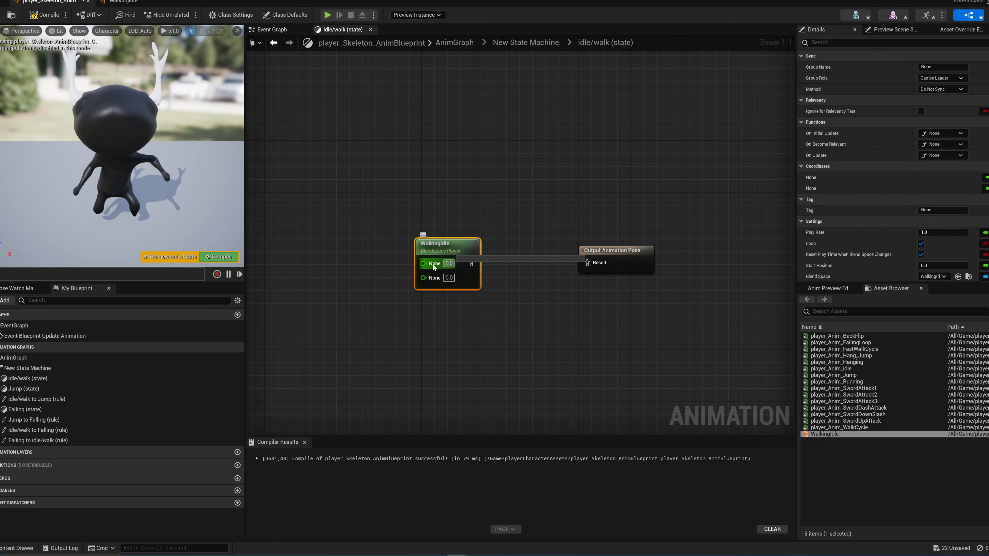
left_click_drag(481, 267, 589, 263)
left_click_drag(467, 248, 441, 248)
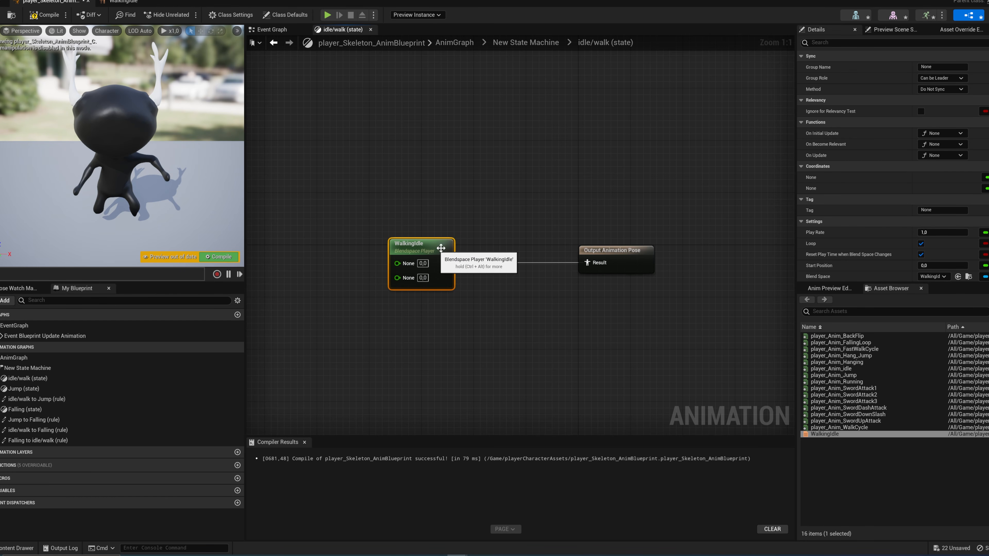
left_click(221, 257)
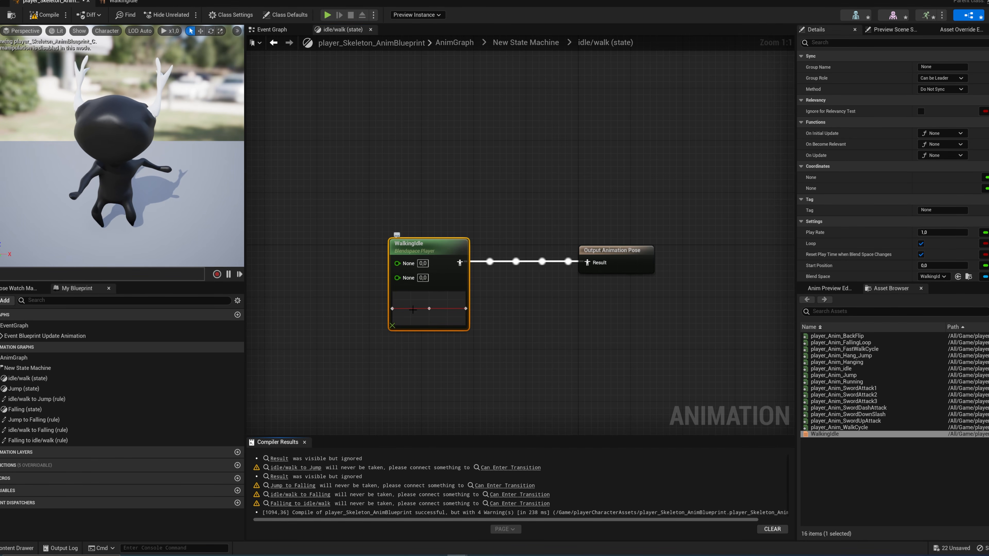
Step: Open WalkingIdle from its node and name the horizontal axis Velocity
double_click(413, 277)
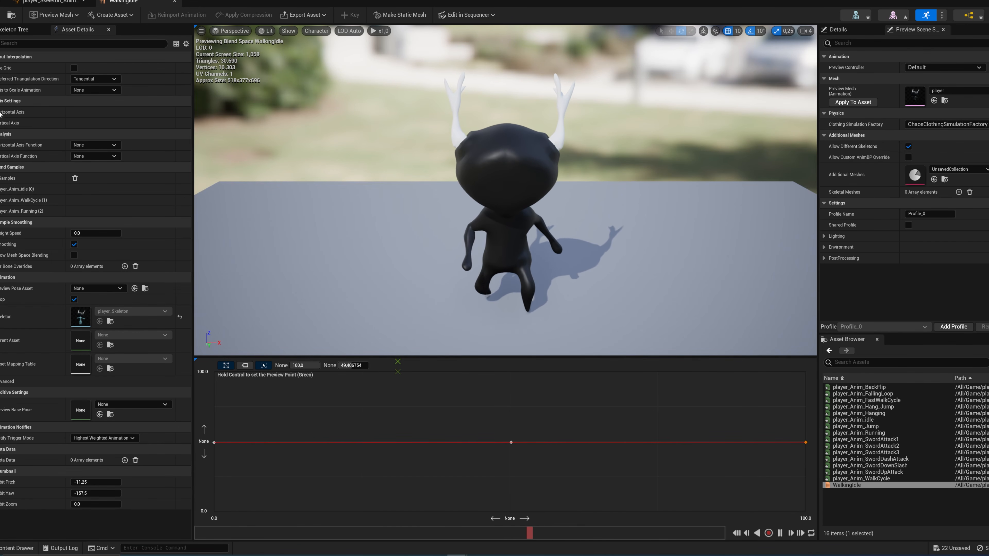
left_click(12, 112)
left_click(93, 122)
type("Ve")
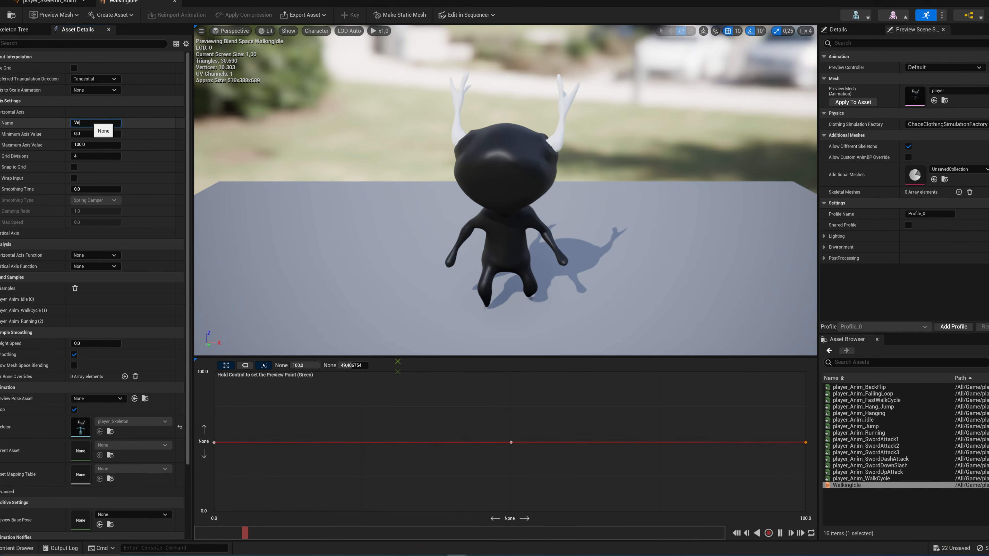
type("locity")
key("Return")
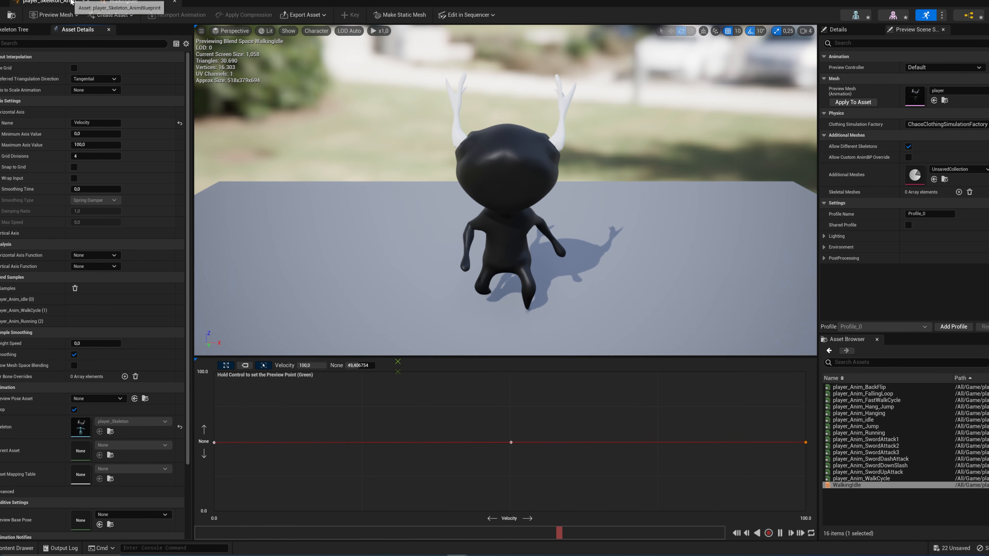
Step: Back in the idle/walk state, promote the WalkingIdle node's Velocity input to a variable named Velocity
left_click(51, 1)
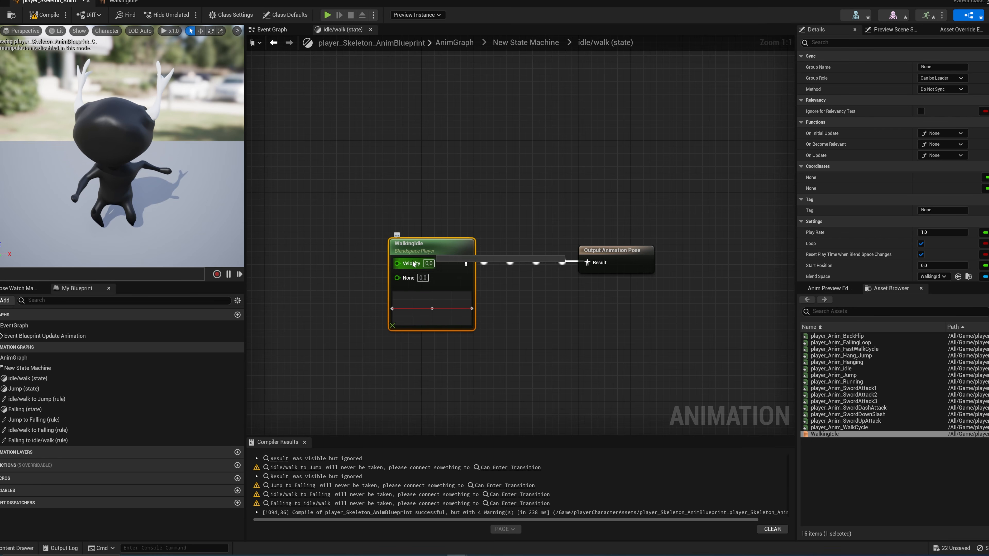
left_click_drag(426, 254, 465, 254)
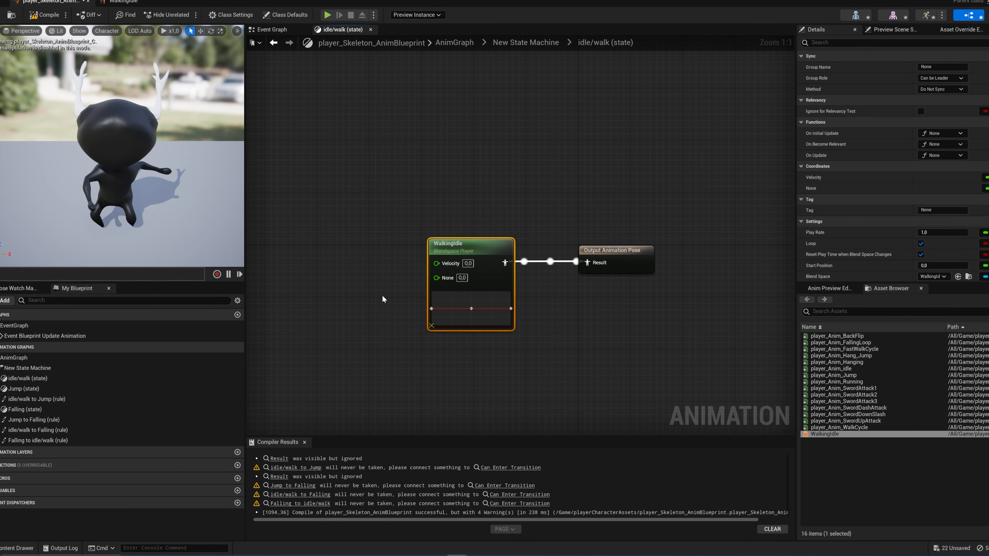
right_click(437, 264)
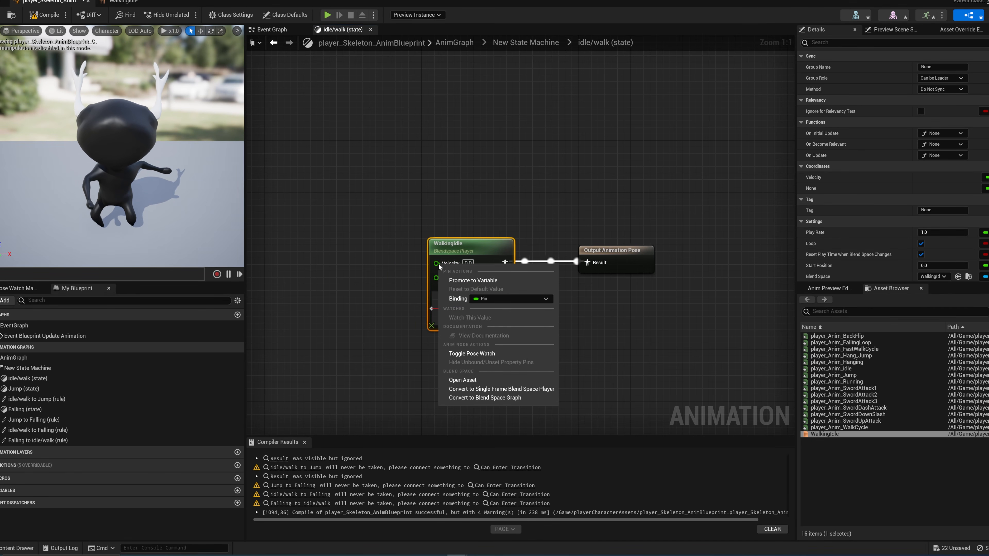
left_click(473, 280)
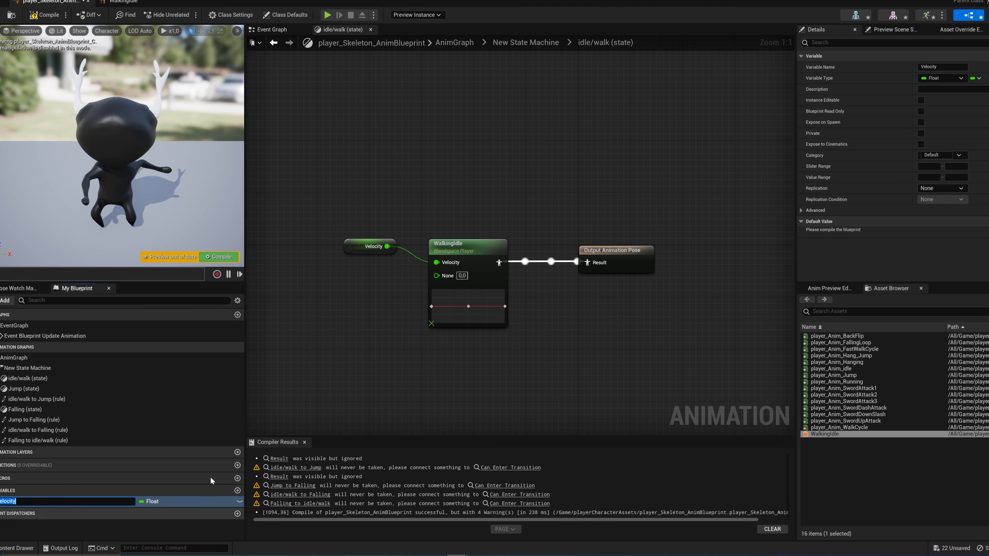
left_click(163, 527)
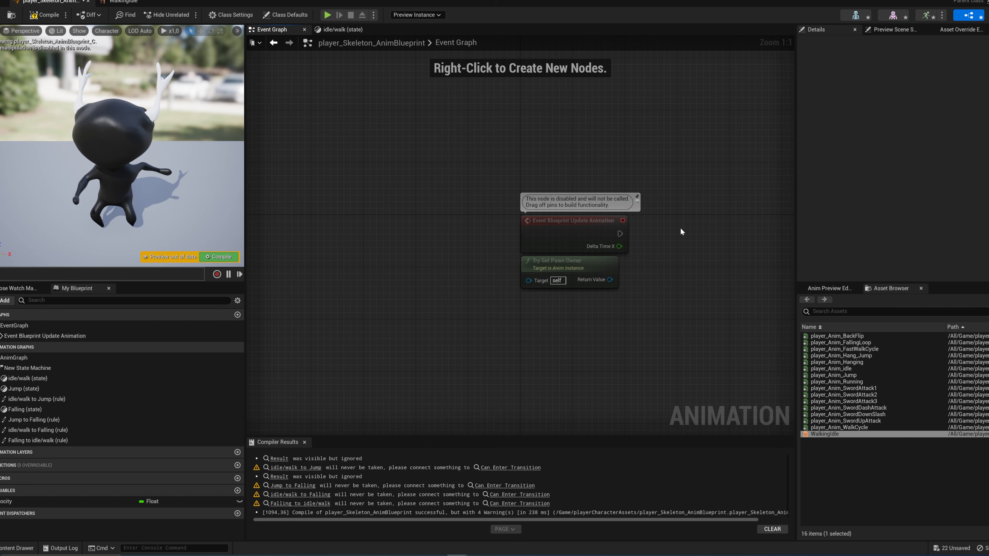
Step: In the Event Graph, cast the Try Get Pawn Owner result to BP_ThirdPersonCharacter and align the cast node beside the update event
right_click_drag(680, 229, 494, 207)
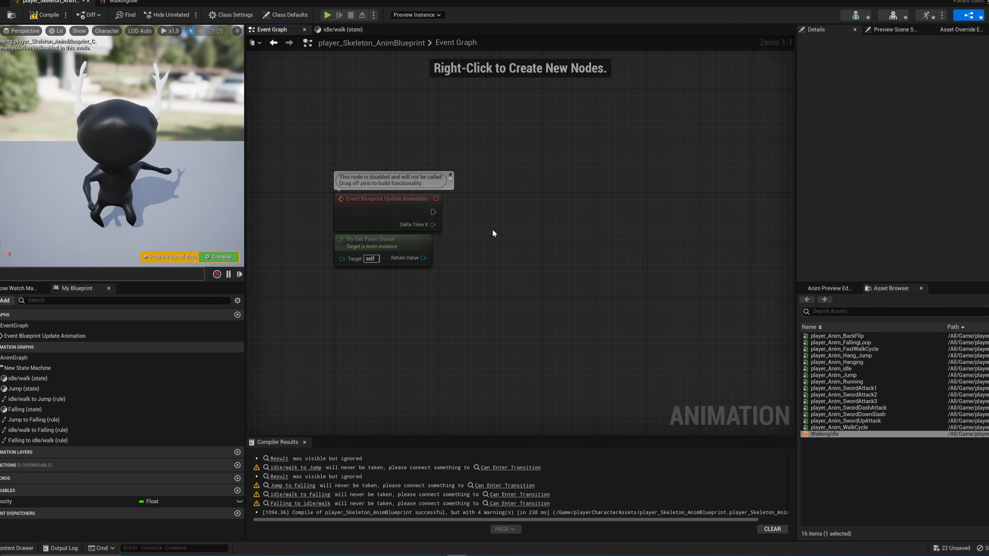
left_click_drag(410, 249, 409, 255)
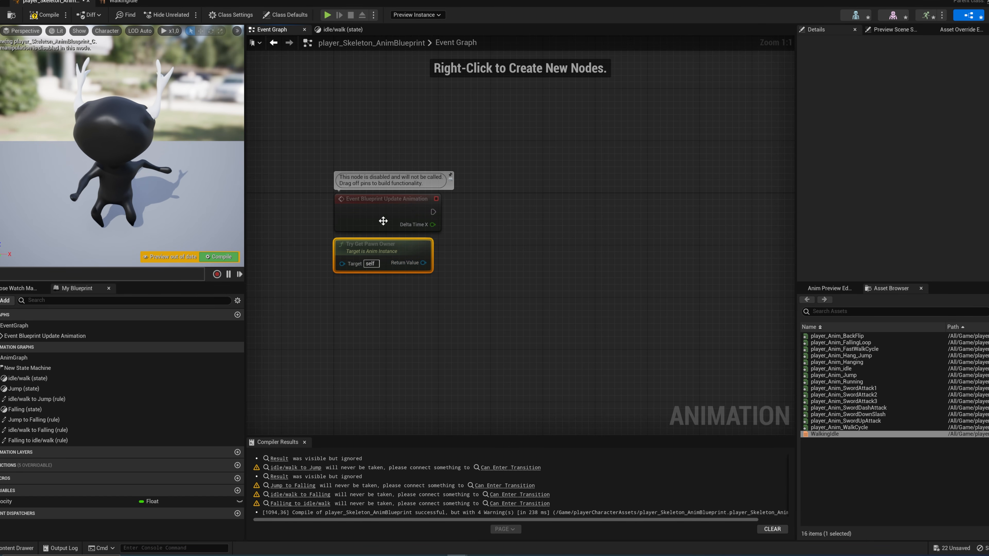
right_click_drag(489, 264, 482, 265)
left_click_drag(416, 263, 477, 254)
type("cast")
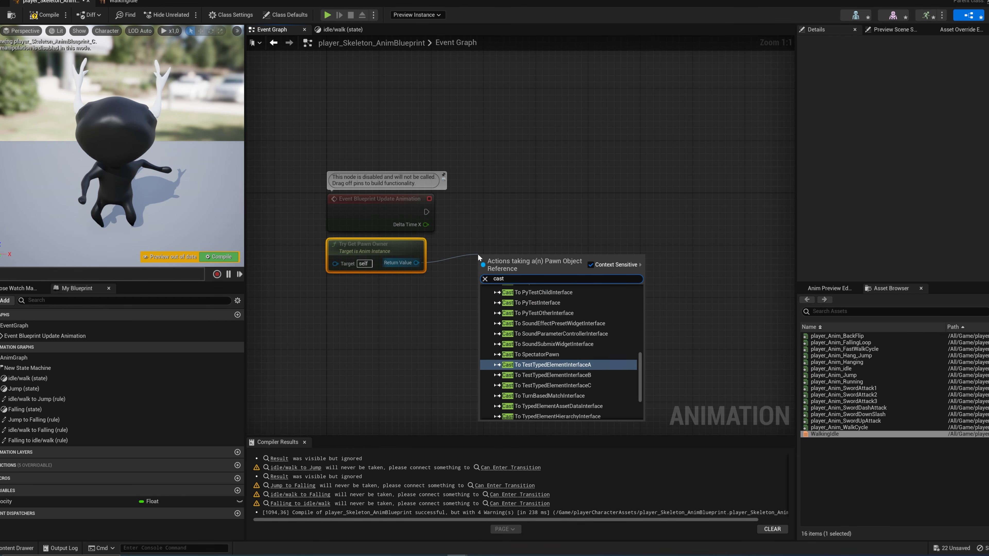
type(" thi")
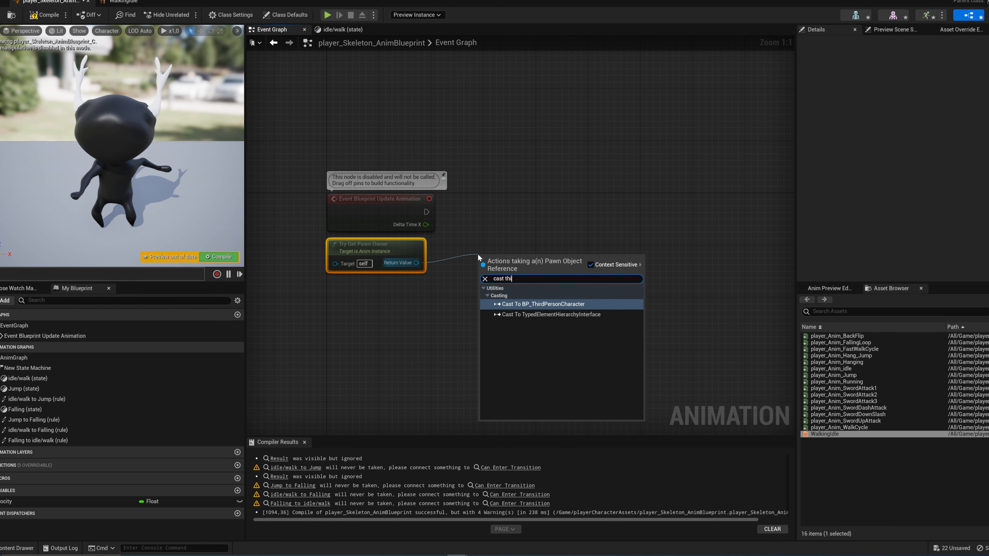
key("Return")
left_click_drag(516, 259, 516, 201)
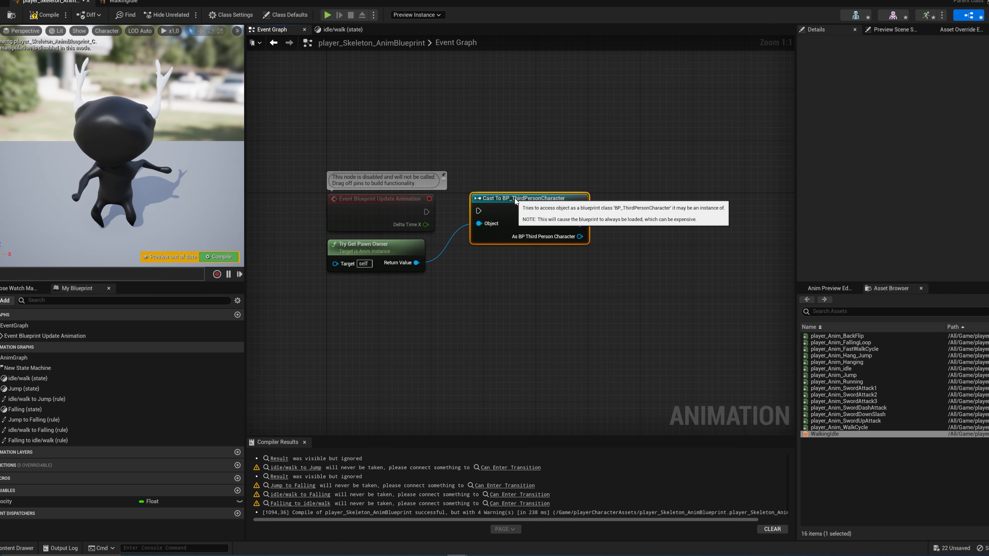
Step: Connect the update event to the cast and get Character Movement from the As BP Third Person Character output
right_click_drag(579, 237, 535, 232)
left_click_drag(535, 233, 575, 246)
type("character mo")
key("Return")
right_click_drag(575, 247, 503, 247)
Step: Get Velocity from the Character Movement node and place the new node beside it
left_click_drag(596, 250, 643, 253)
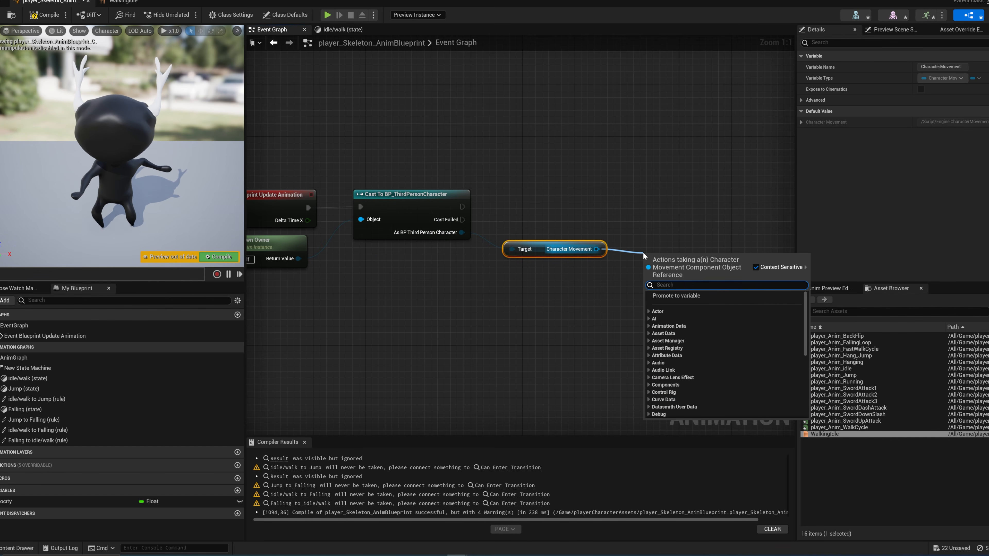
type("get ")
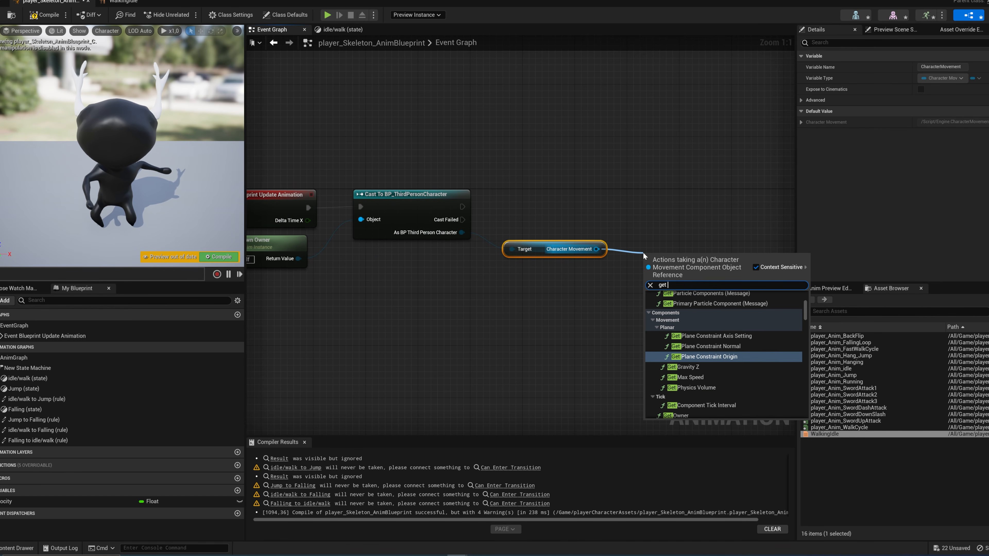
type("velo")
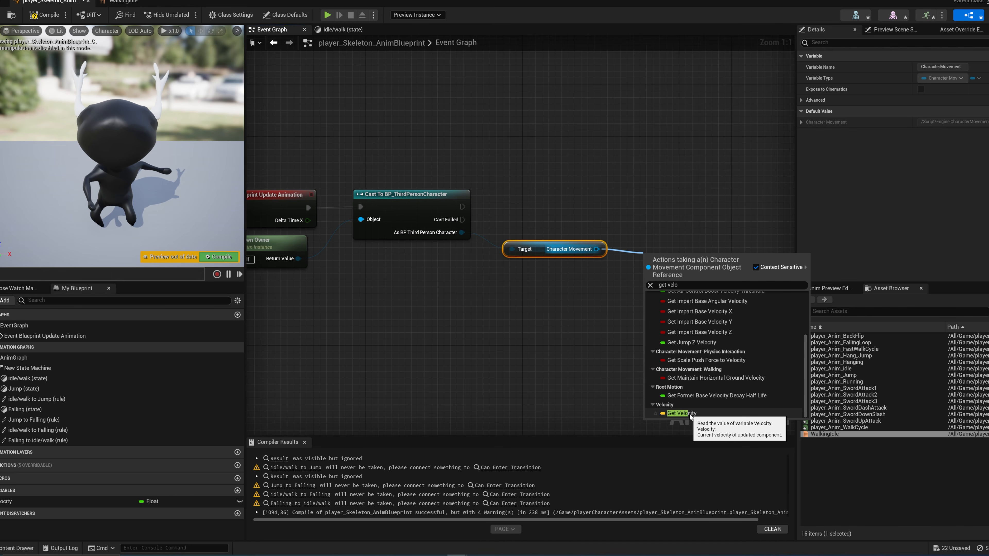
left_click(682, 413)
right_click_drag(686, 264, 667, 281)
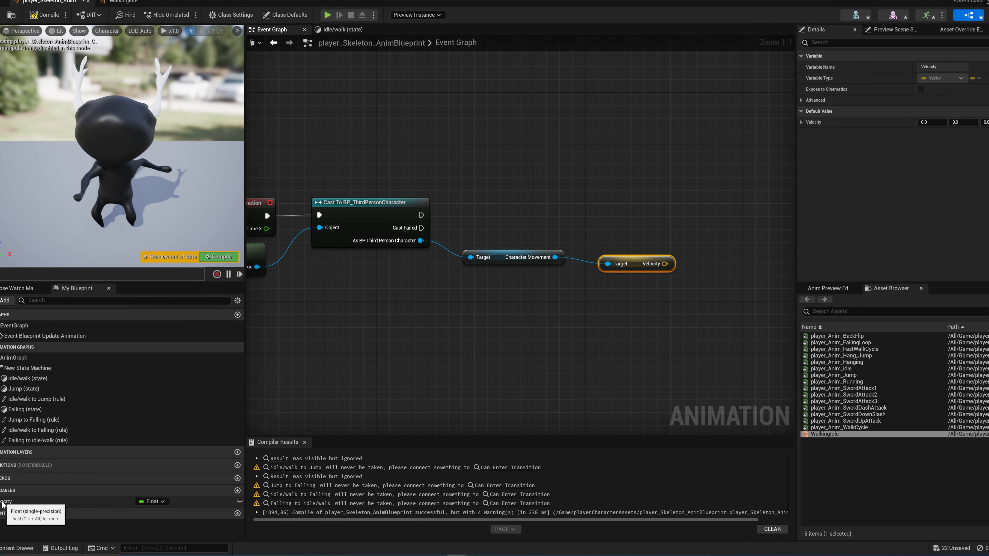
Step: Add a setter for the Velocity float variable, run it from the cast's success output, and space it out from the other nodes
left_click_drag(7, 502, 714, 208)
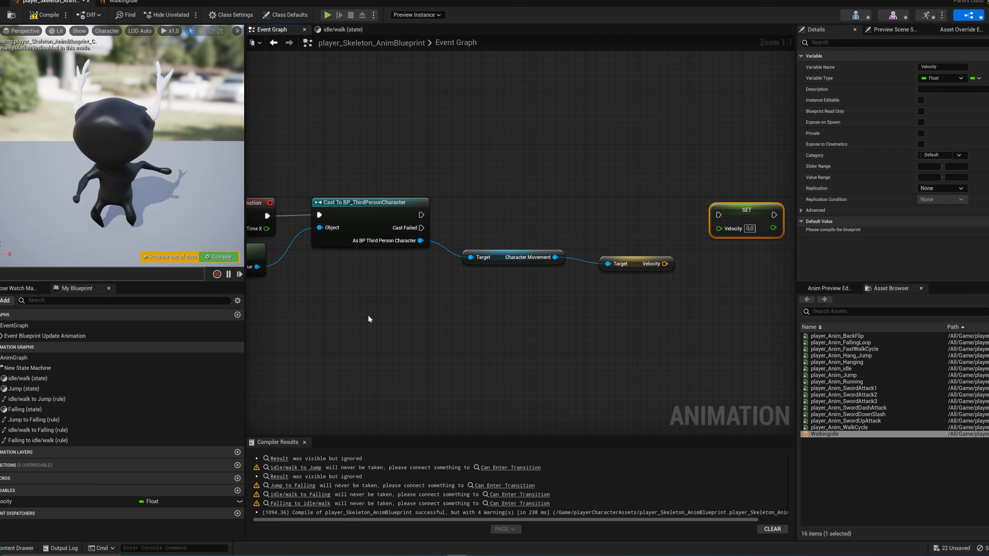
right_click_drag(533, 219, 499, 221)
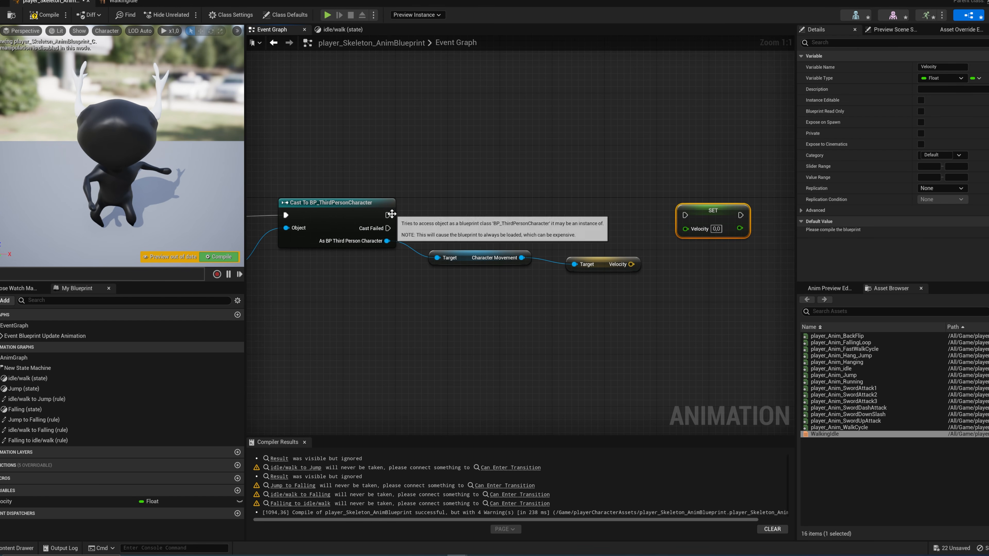
left_click_drag(388, 215, 712, 212)
right_click_drag(671, 272, 536, 255)
left_click_drag(573, 196, 676, 197)
right_click_drag(531, 222, 547, 234)
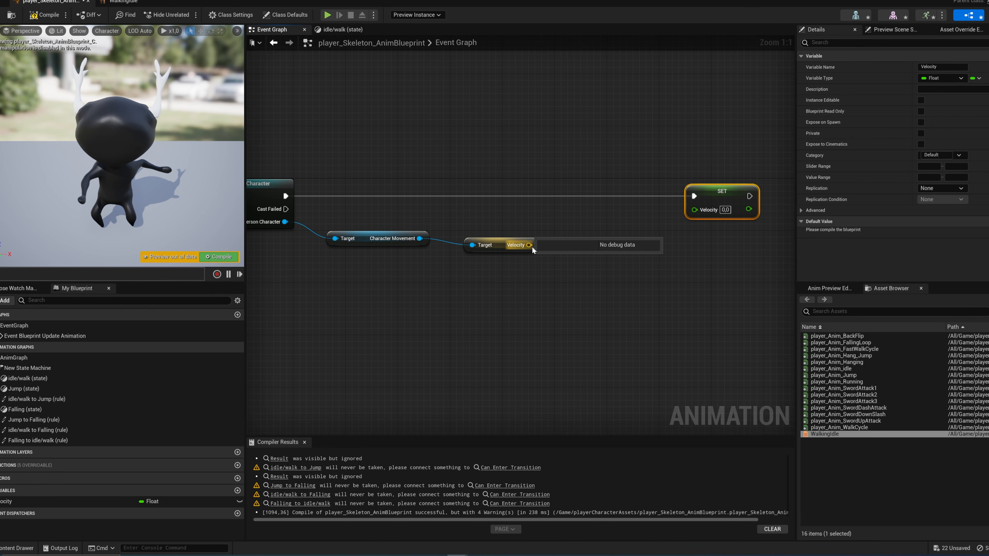
Step: Feed the Vector Length of the movement velocity into the Velocity setter and compile the blueprint
left_click_drag(530, 244, 568, 235)
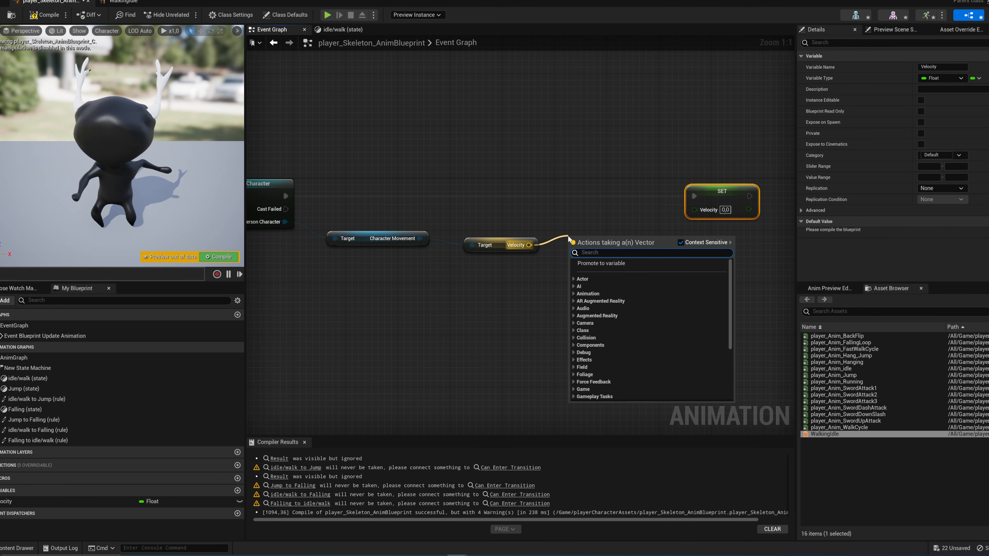
type("length")
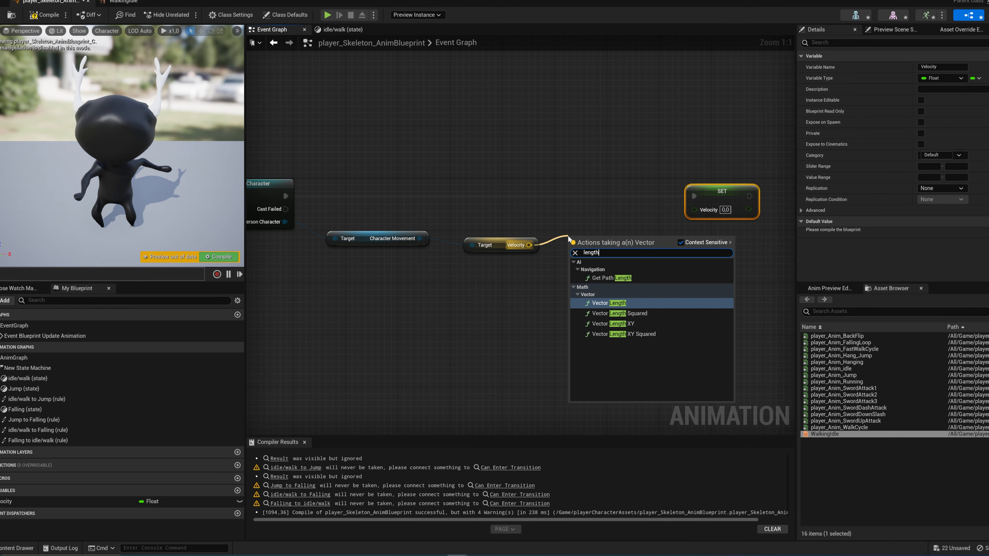
left_click(620, 303)
right_click_drag(636, 264, 616, 272)
left_click_drag(594, 247, 586, 241)
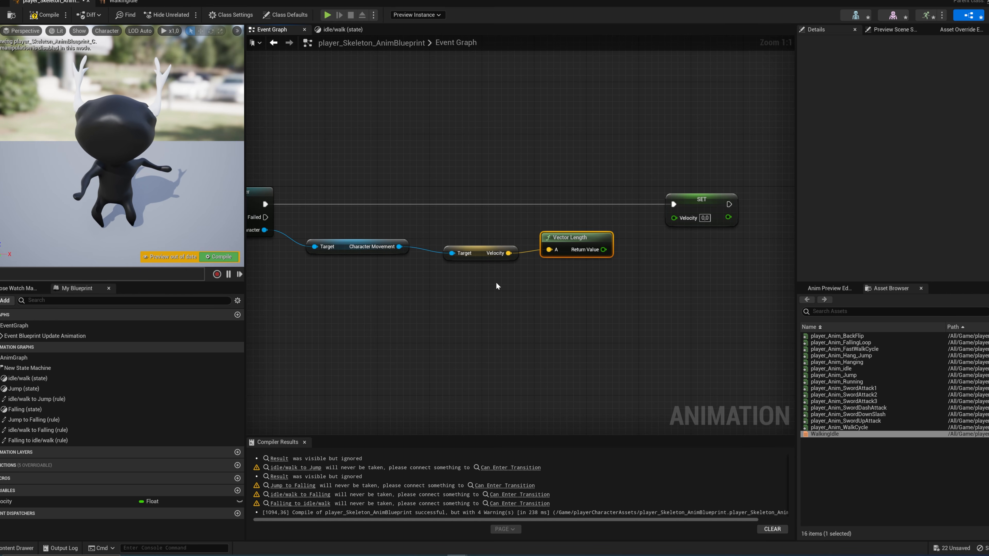
left_click_drag(603, 250, 675, 219)
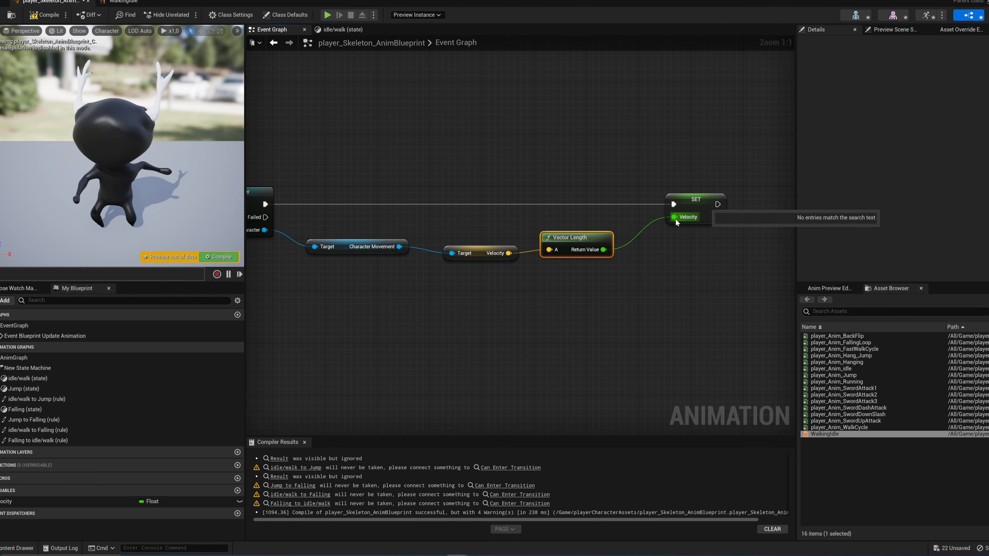
left_click(228, 256)
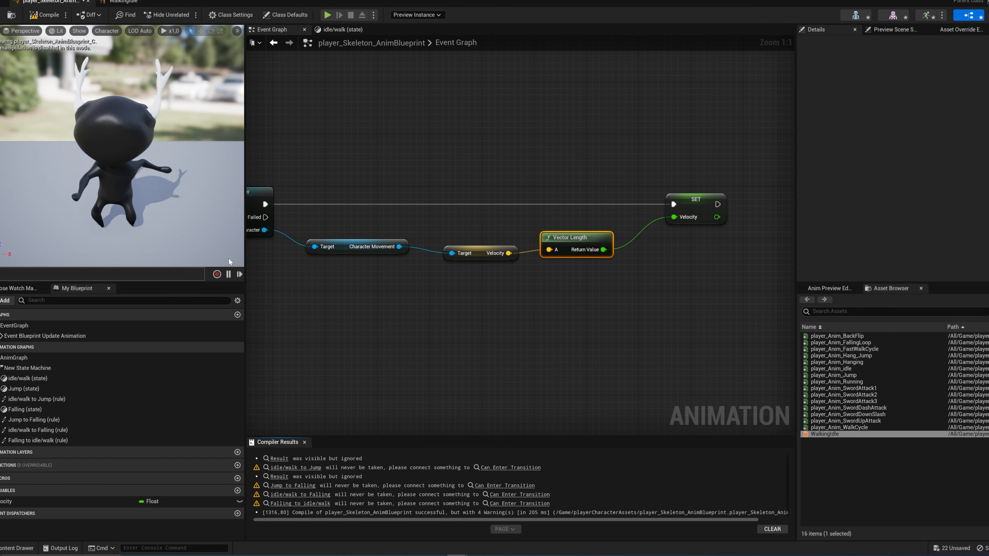
Step: Examine the transitions between idle/walk, Jump and Falling in New State Machine, including the idle/walk to Falling rule
left_click(343, 30)
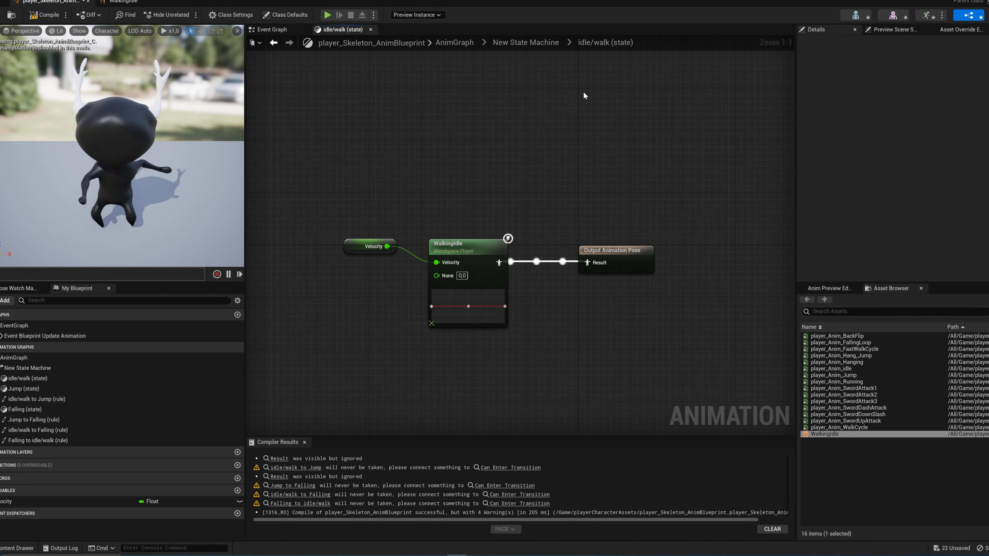
left_click(504, 44)
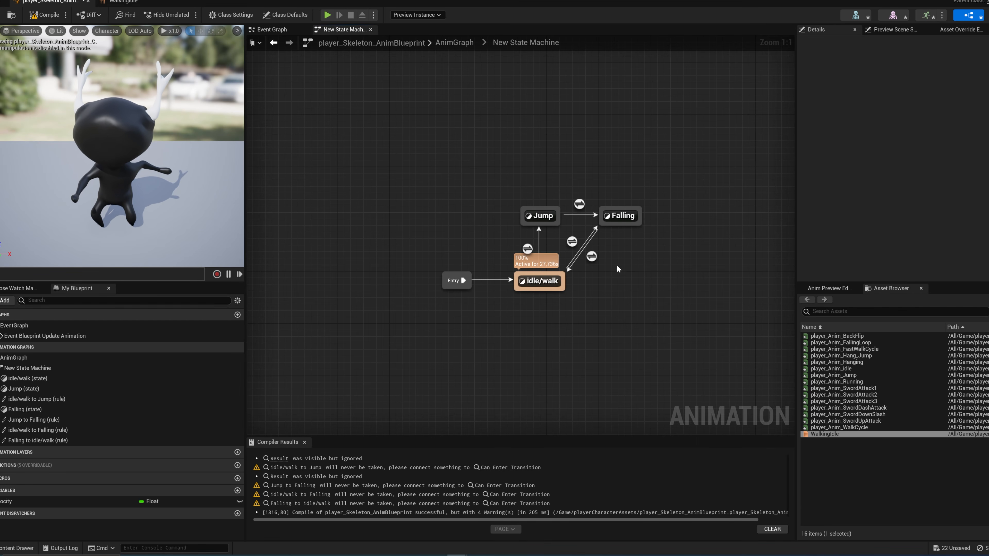
right_click_drag(631, 255, 572, 258)
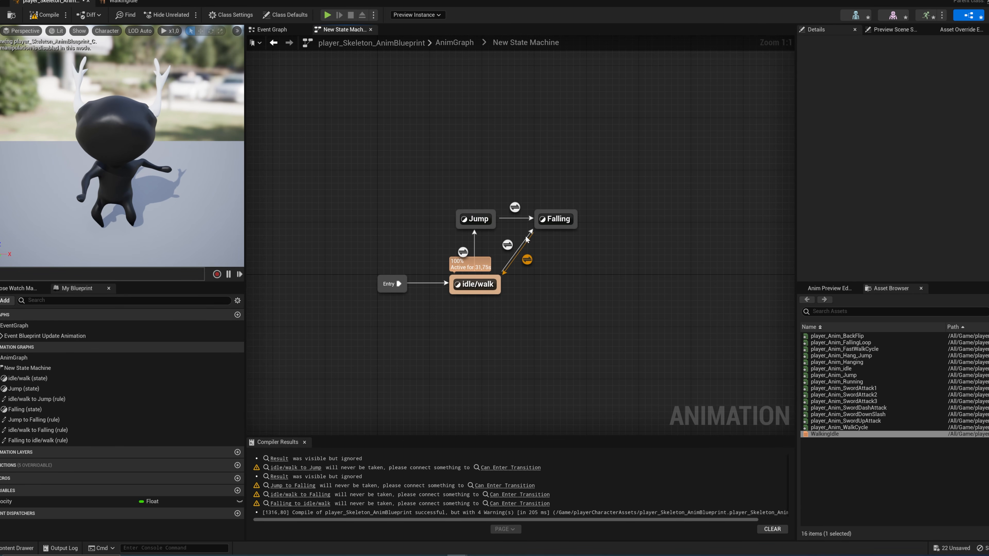
scroll(555, 262, "down", 3)
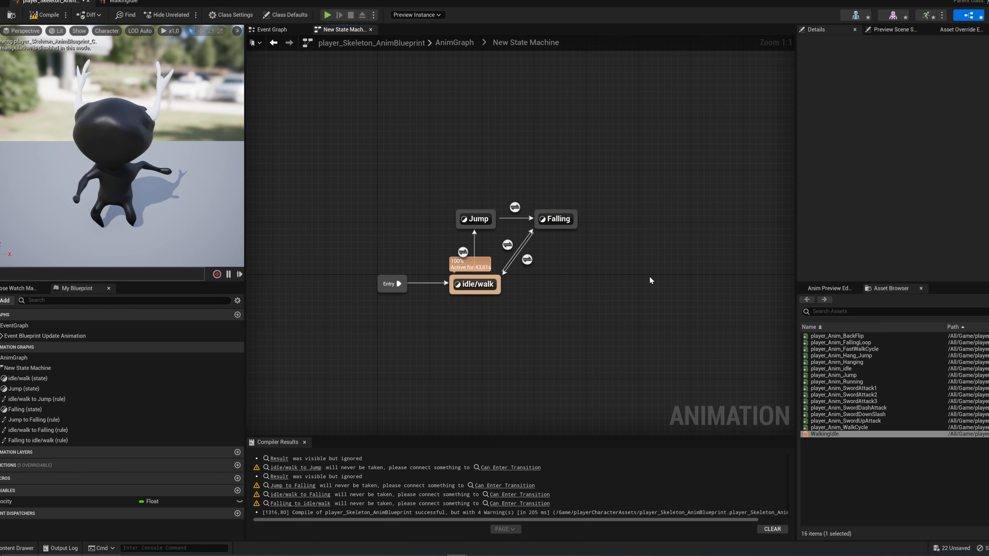
left_click(462, 252)
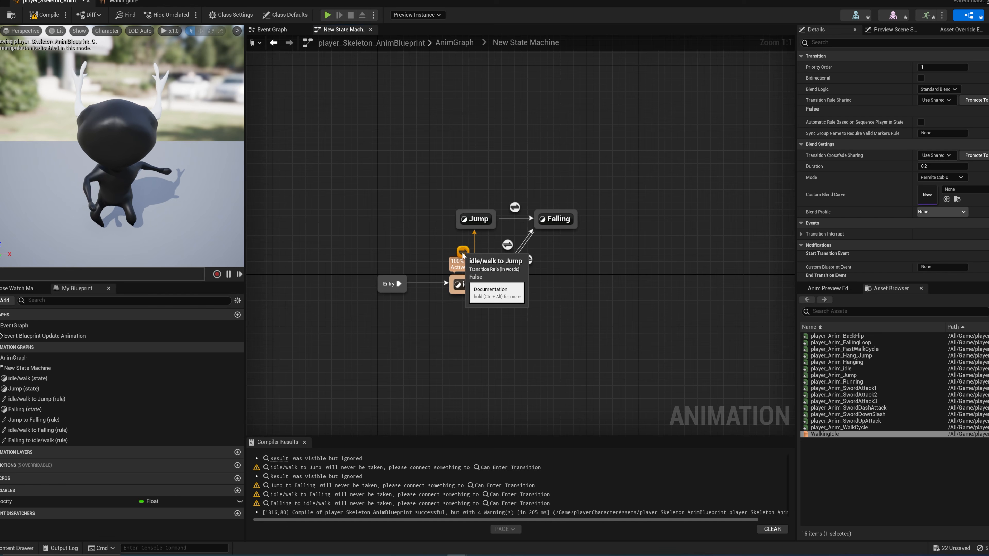
left_click(508, 249)
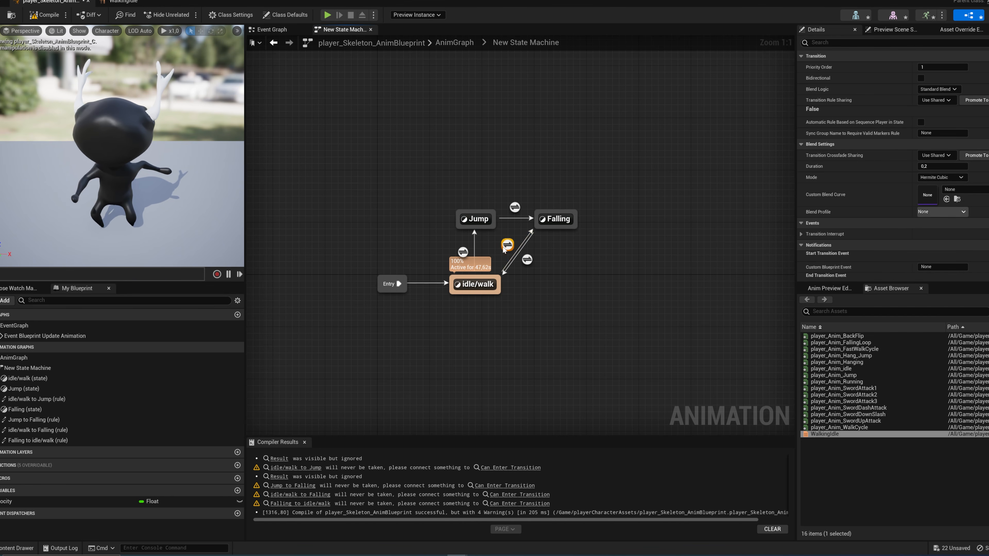
double_click(507, 246)
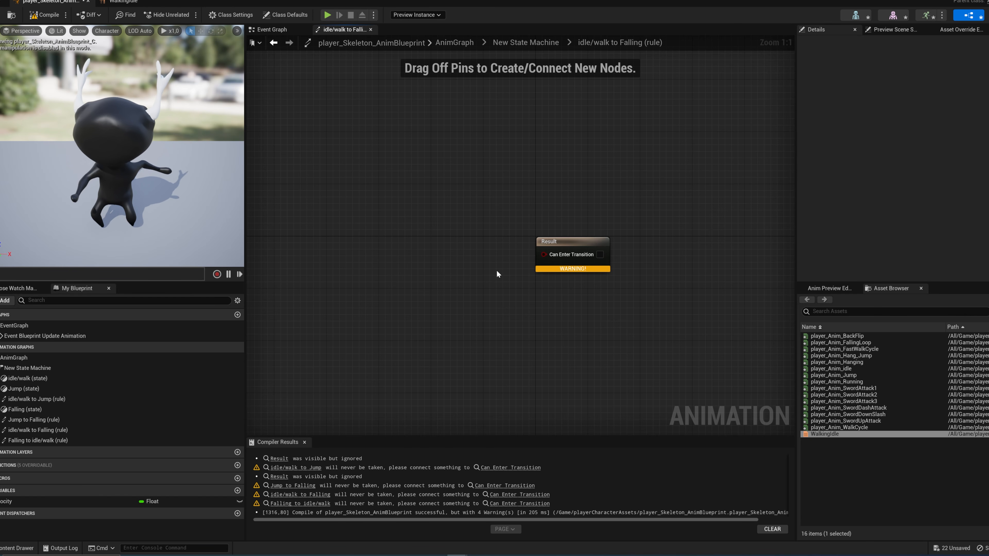
left_click(526, 43)
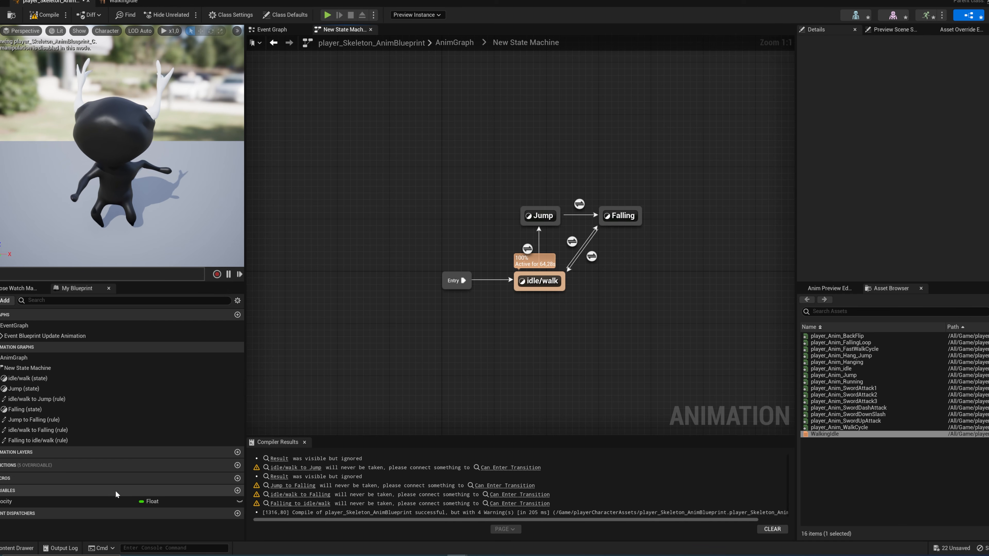
Step: Add a Boolean variable named isFalling to the animation blueprint
left_click(238, 490)
key("BackSpace")
type("isFalling")
key("Return")
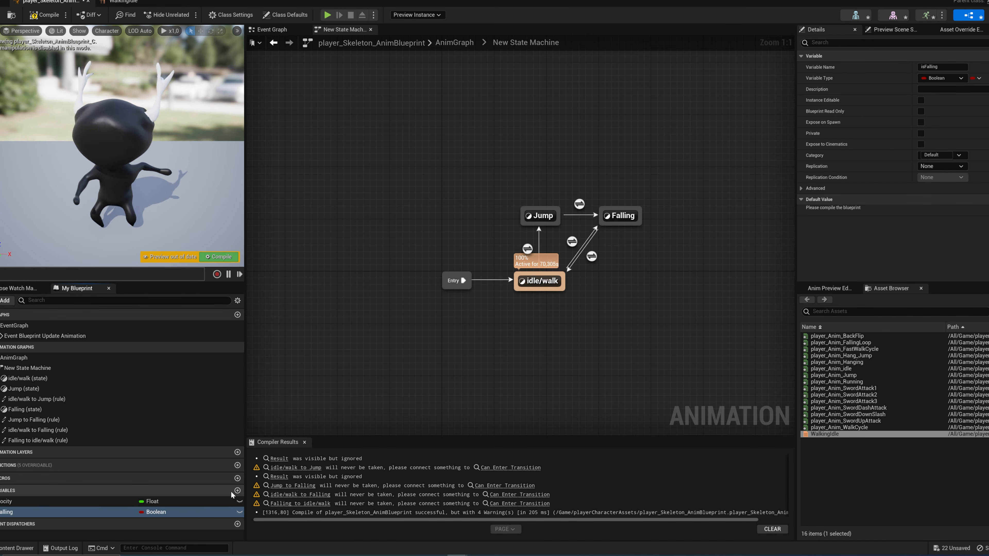
Step: In the Event Graph, add an Is Falling check from Character Movement and place it below the Velocity node
left_click(272, 29)
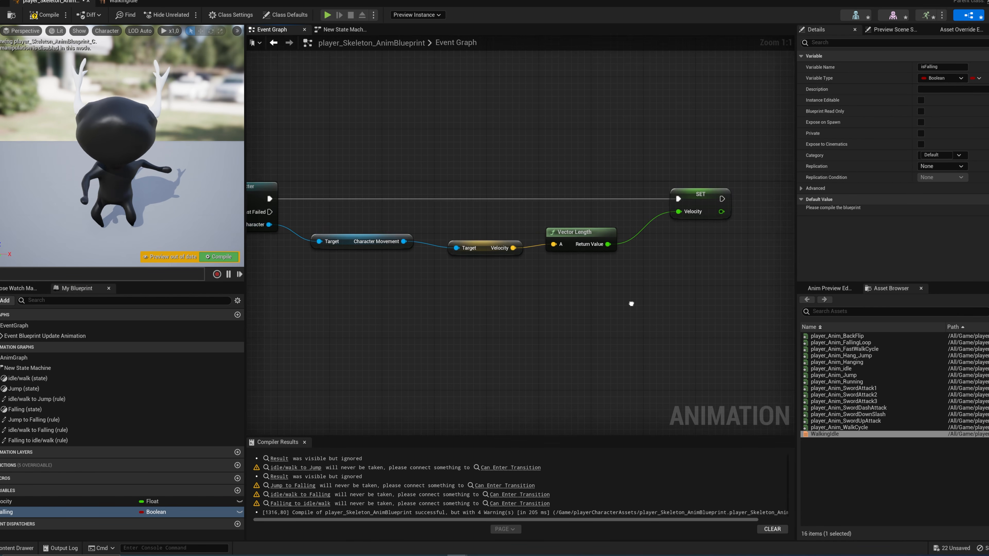
left_click_drag(453, 231, 483, 278)
type("is")
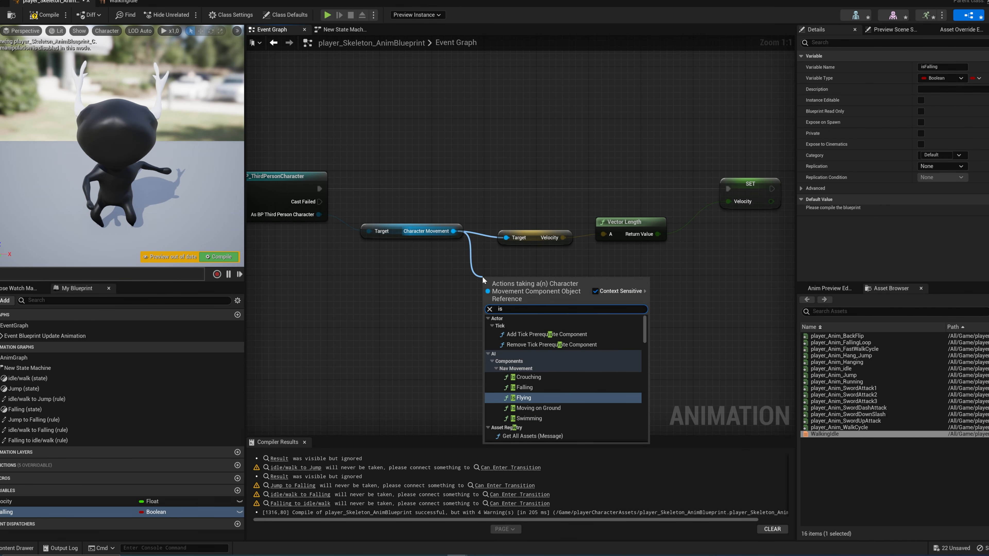
key("Up")
key("Return")
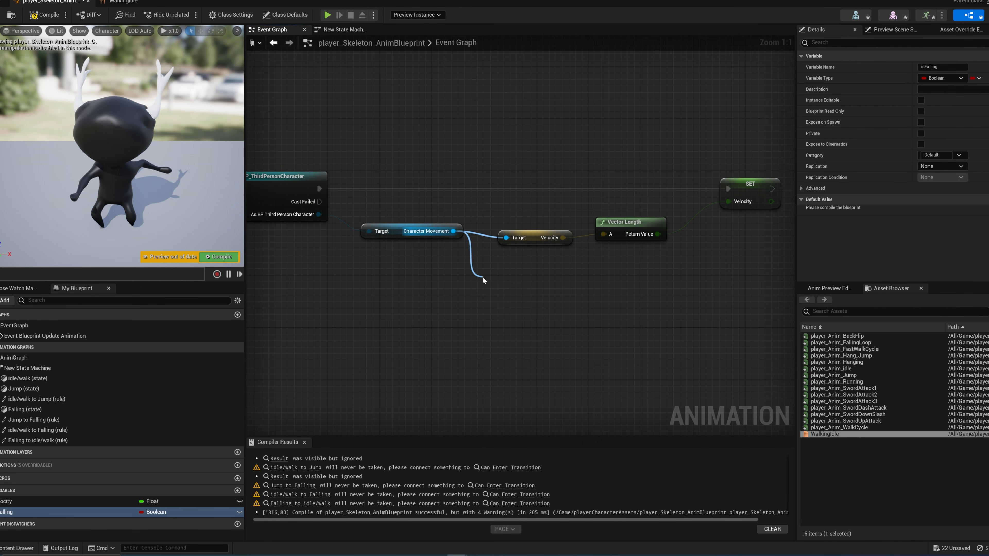
left_click_drag(517, 283, 536, 269)
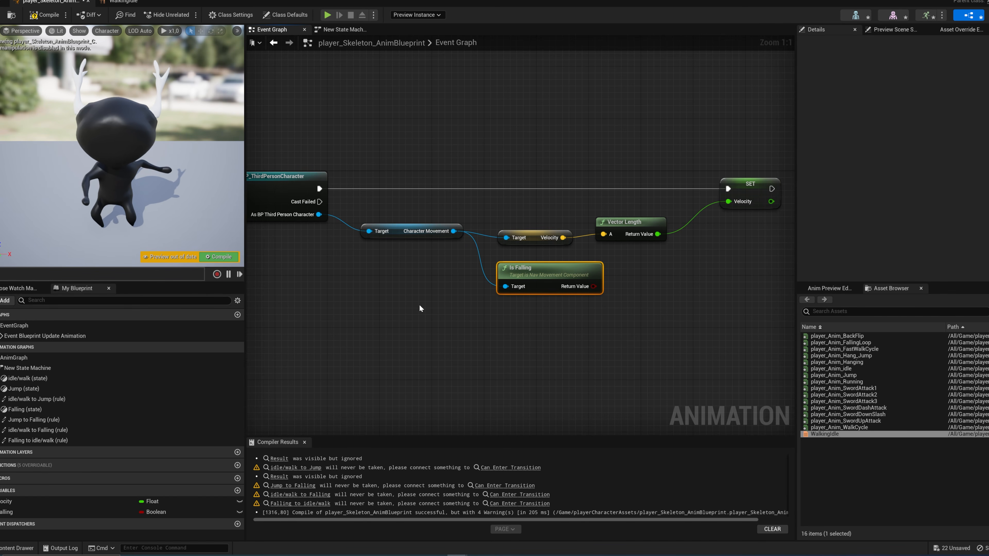
Step: Add an isFalling setter after the Velocity setter, wire its execution and the Is Falling return value, and align it
right_click_drag(509, 302, 397, 317)
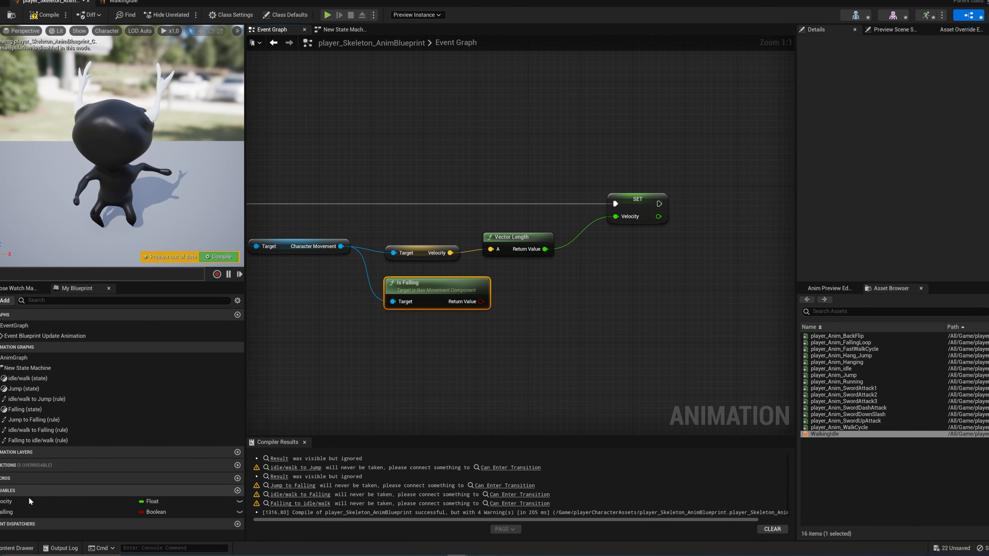
left_click_drag(2, 514, 729, 215, "alt")
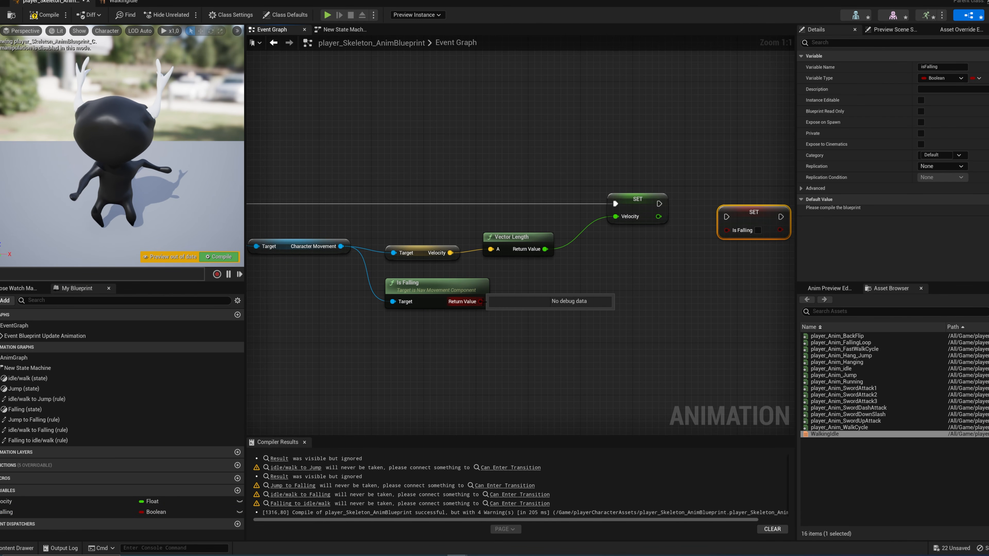
left_click_drag(482, 302, 659, 205)
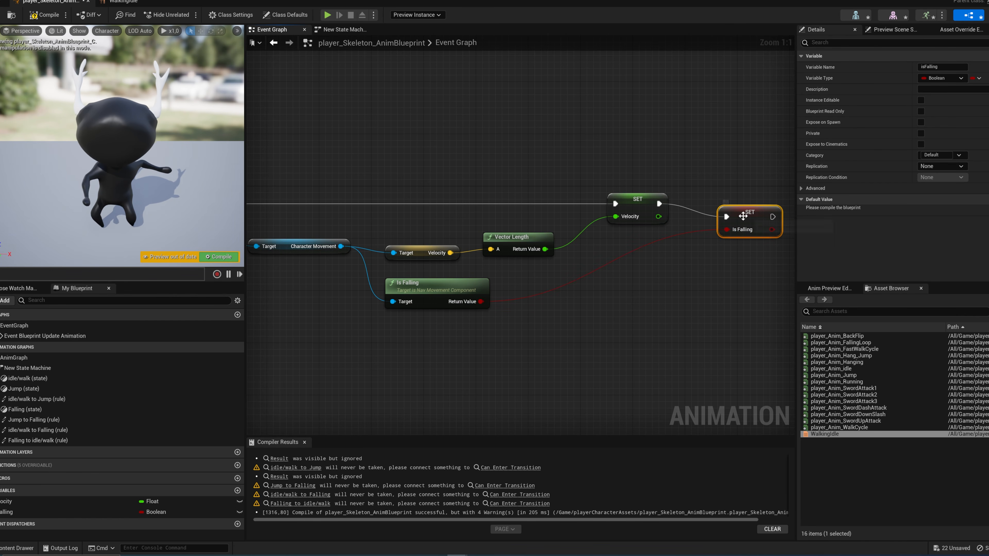
left_click_drag(743, 216, 718, 203)
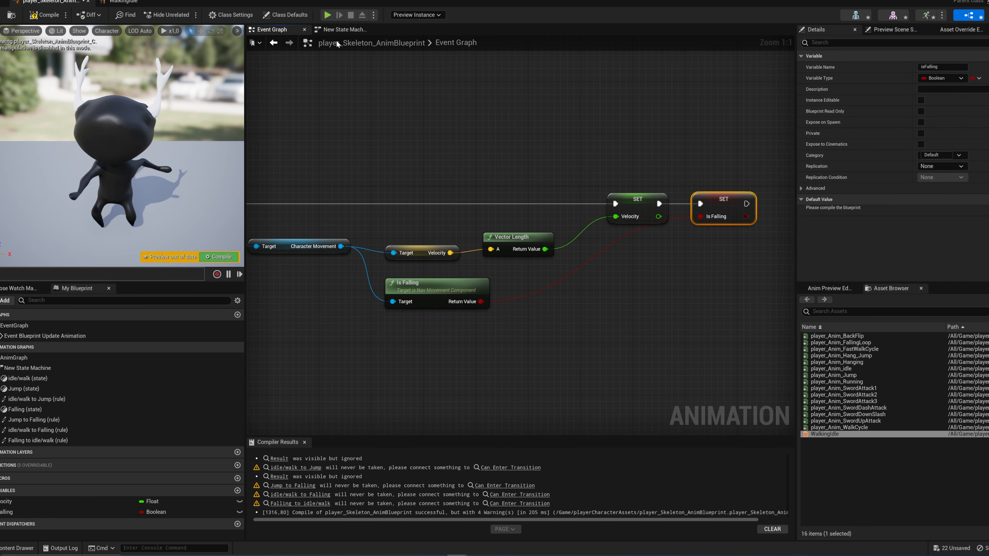
Step: In the idle/walk to Falling rule, connect an isFalling getter to Can Enter Transition
left_click(345, 30)
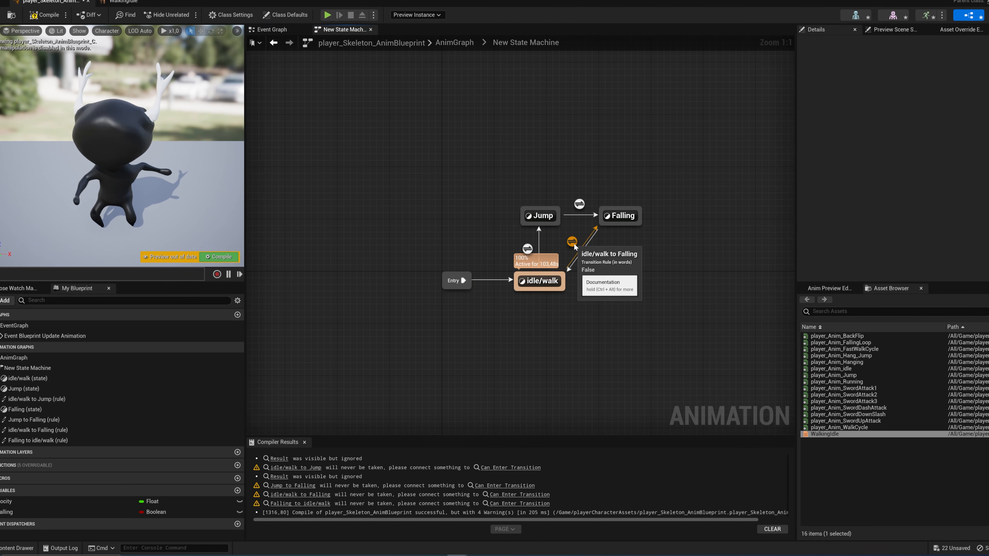
double_click(572, 242)
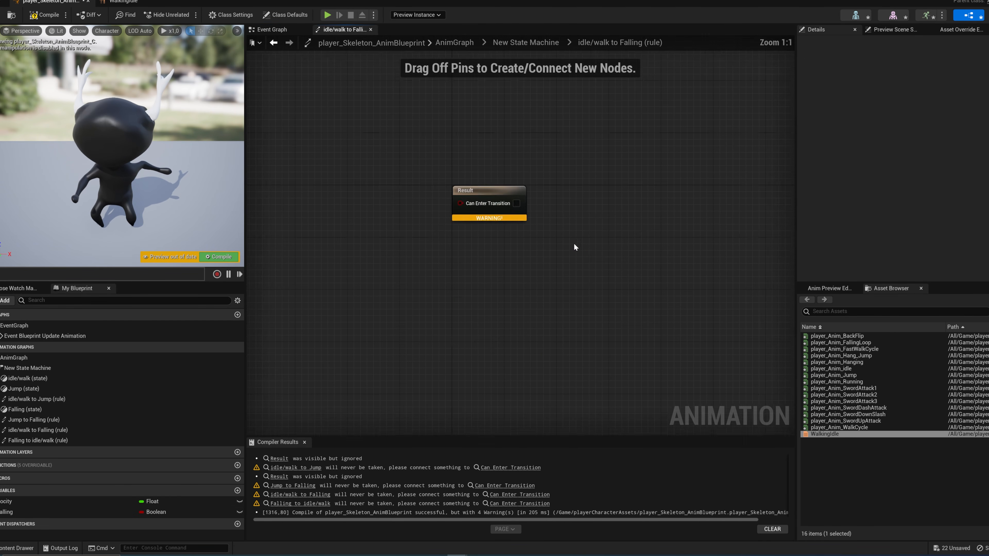
left_click(11, 516)
left_click_drag(11, 515, 349, 254, "ctrl")
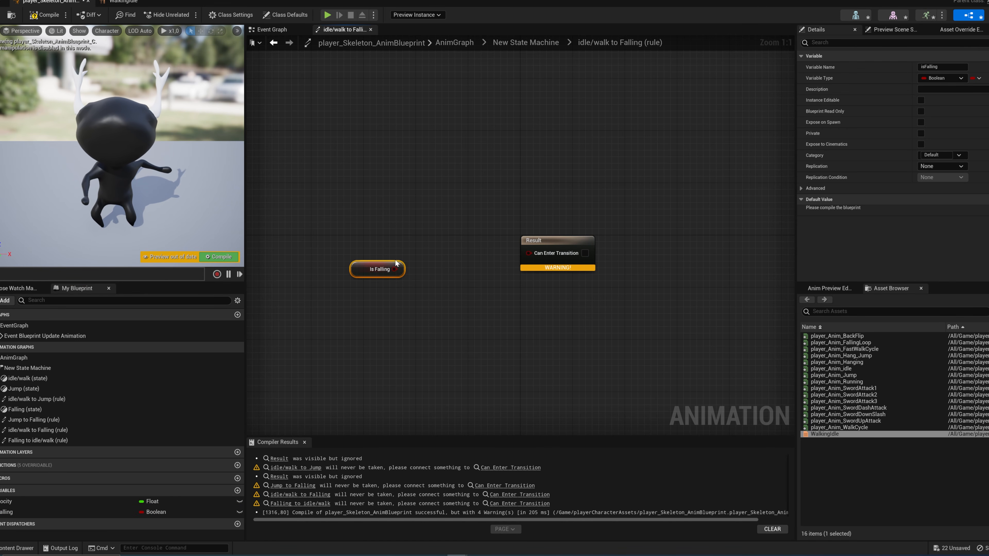
left_click_drag(394, 269, 530, 254)
Step: In the Falling state, use player_Anim_FallingLoop as the output animation pose
left_click(545, 44)
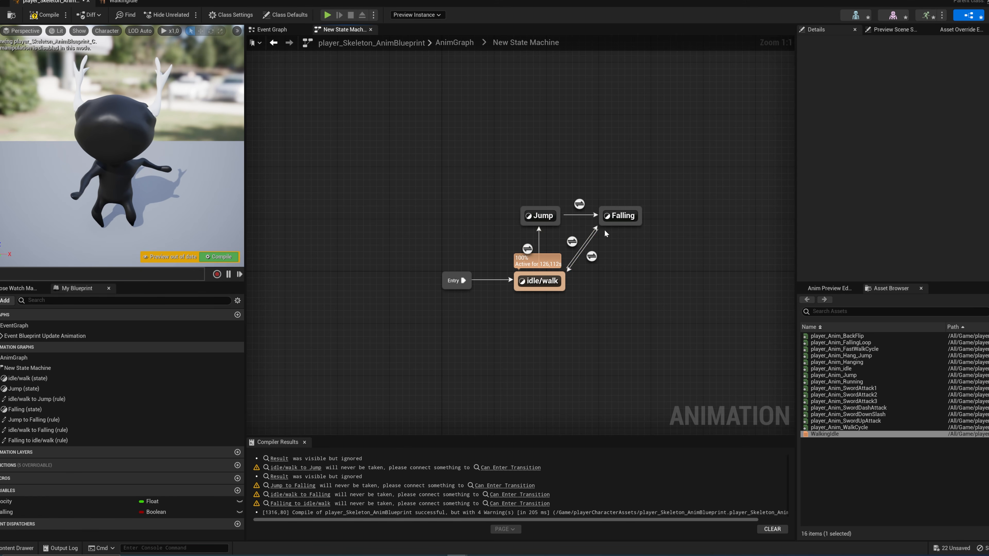
double_click(613, 217)
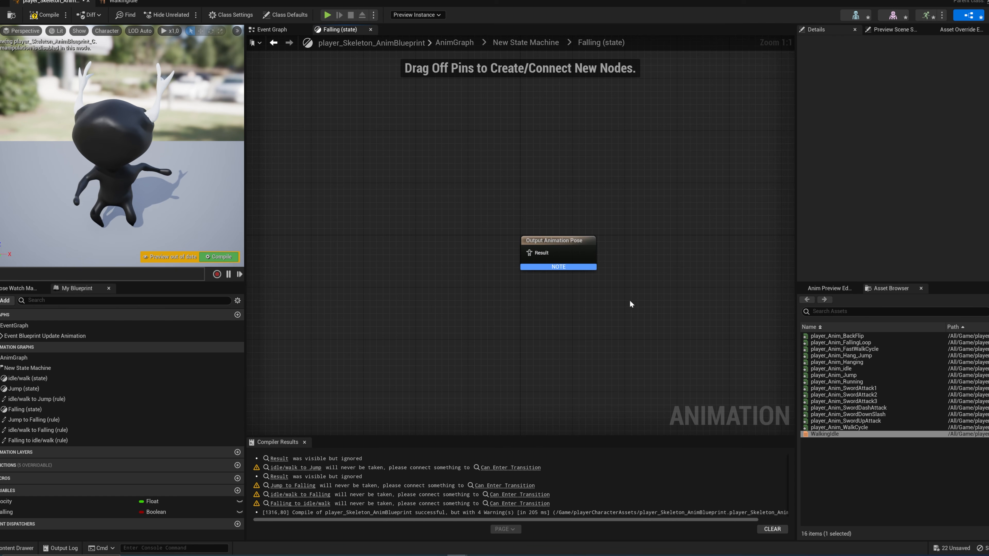
left_click(880, 343)
left_click_drag(879, 342, 532, 256)
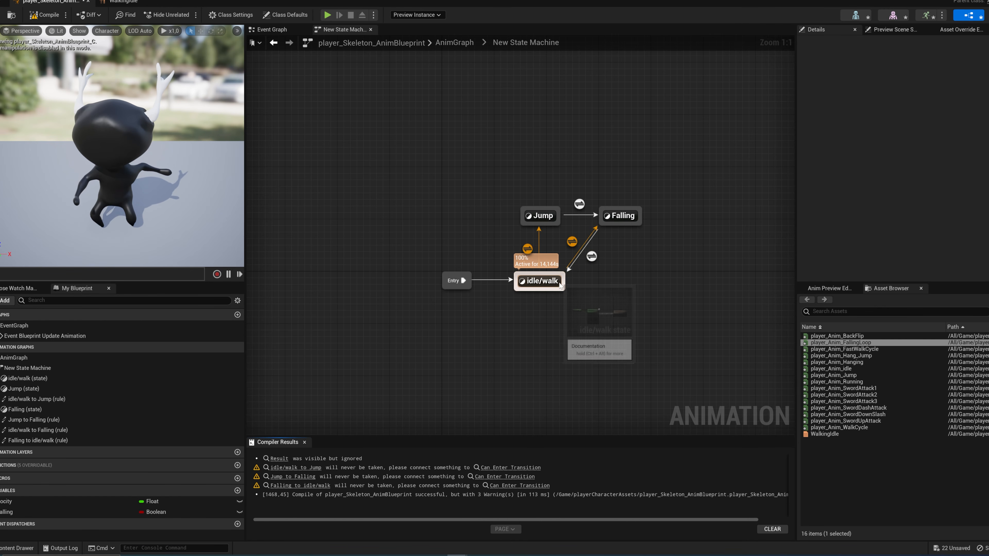
Step: In the Falling to idle/walk rule, feed an isFalling getter through a NOT node into Can Enter Transition
double_click(591, 257)
left_click_drag(47, 514, 386, 303, "ctrl")
left_click_drag(319, 252, 320, 253, "ctrl")
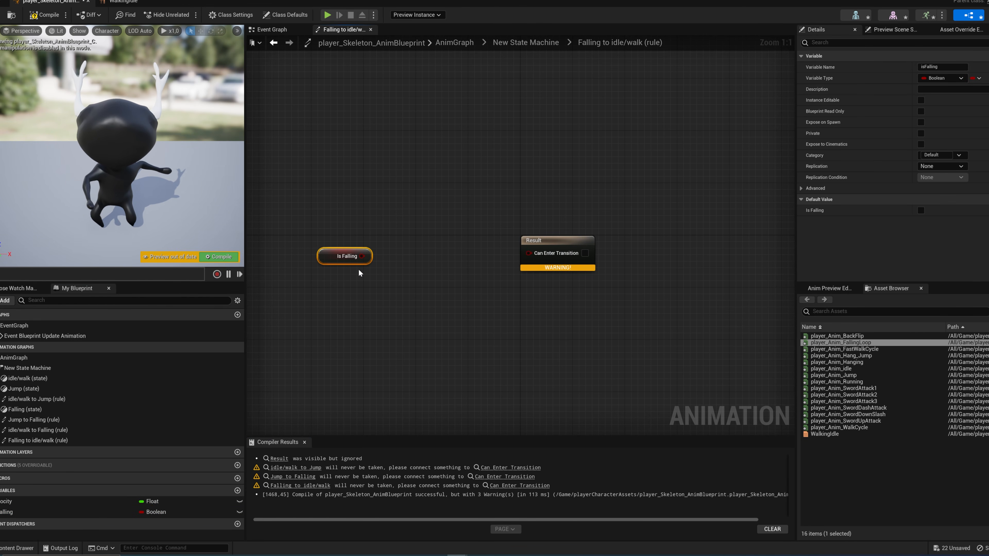
right_click_drag(364, 275, 372, 278)
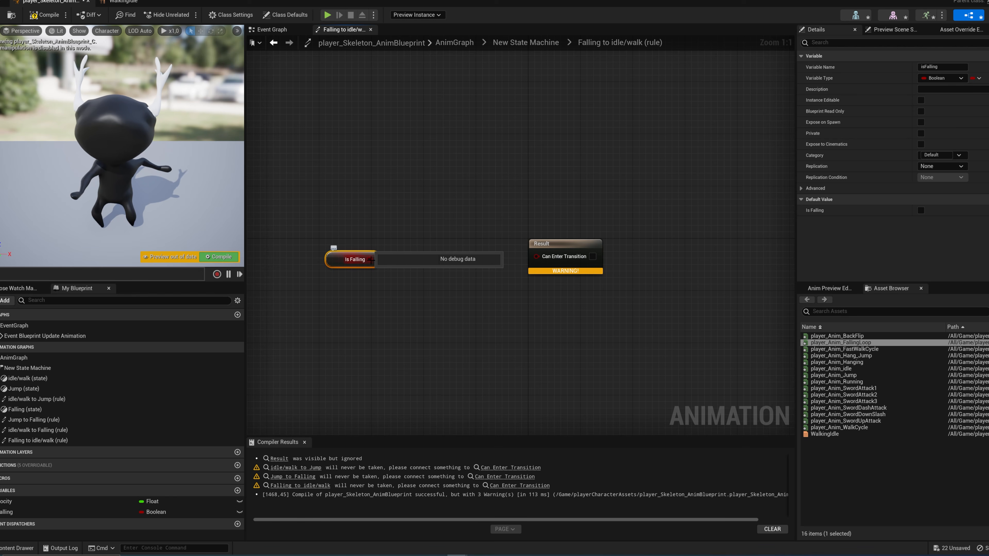
left_click_drag(369, 259, 413, 289)
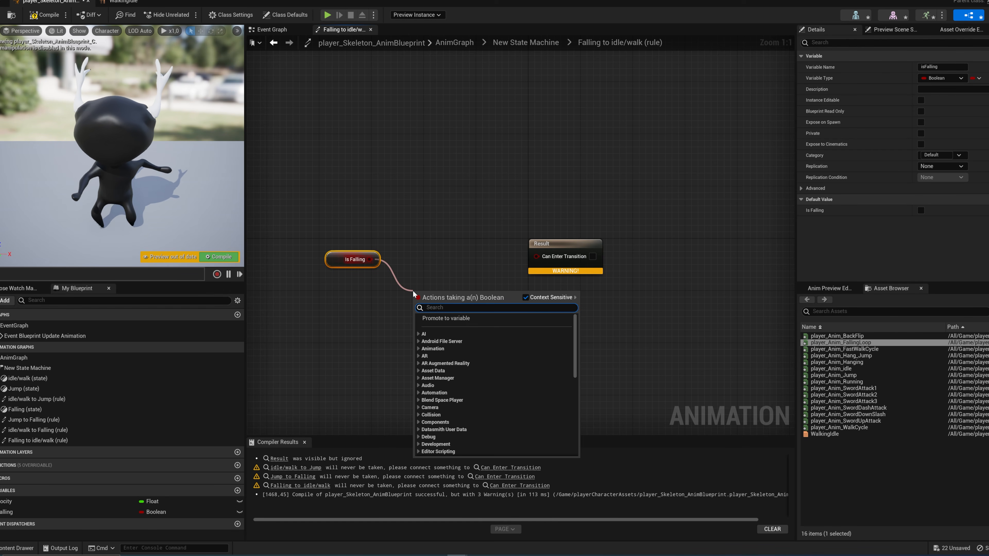
type("not bool")
key("Return")
left_click_drag(470, 298, 530, 257)
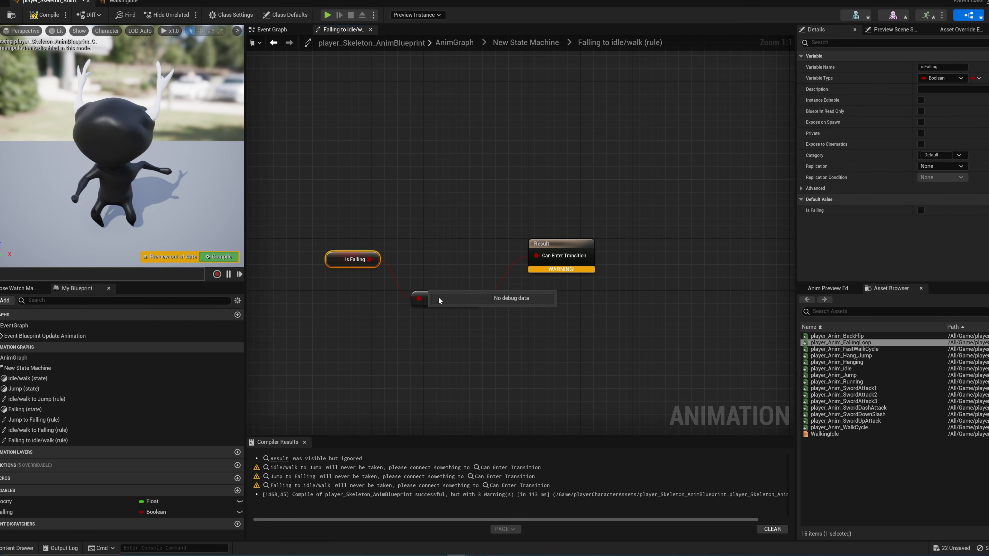
Step: Tidy the Falling to idle/walk rule by lining up the Is Falling, NOT and Result nodes
left_click_drag(436, 297, 436, 278)
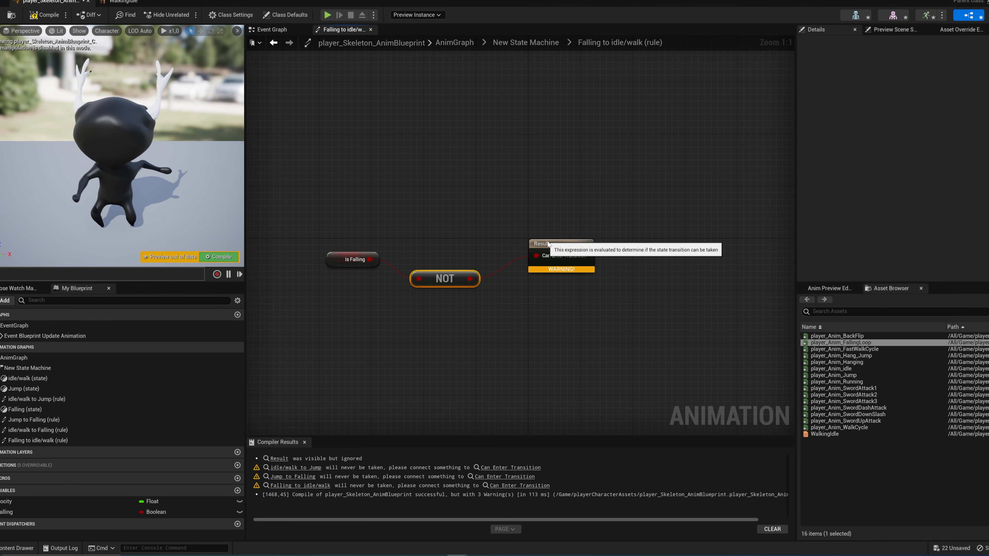
left_click_drag(545, 244, 551, 251)
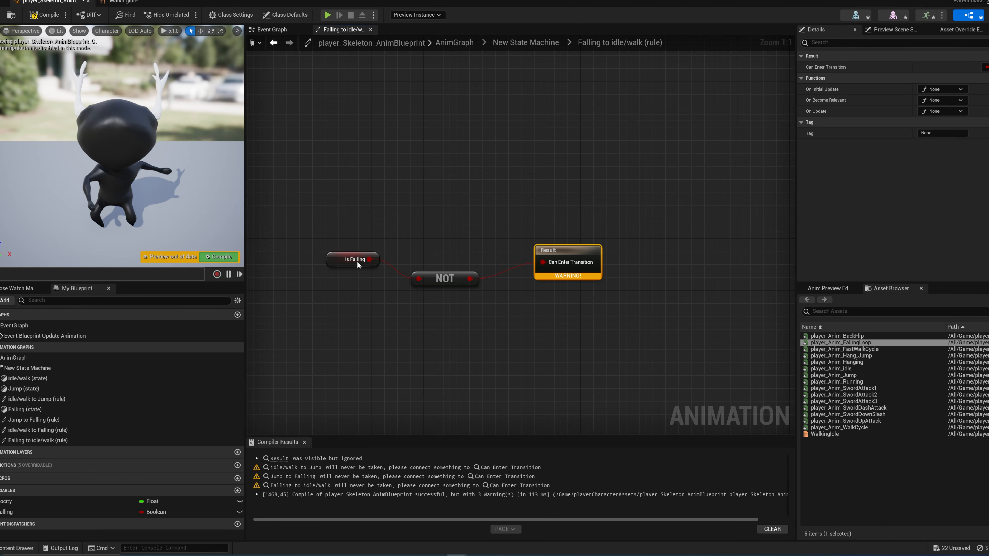
left_click_drag(322, 242, 380, 276)
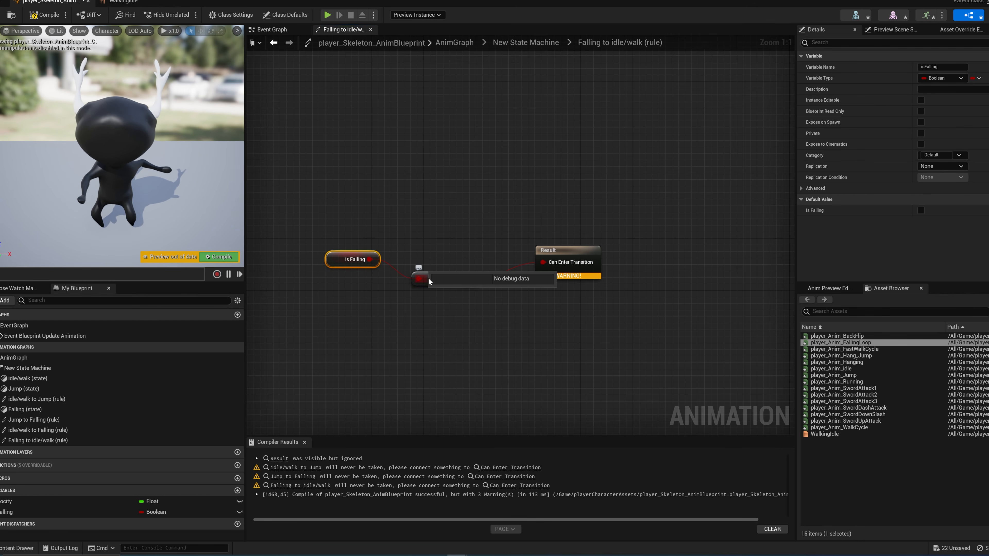
left_click_drag(430, 274, 424, 267)
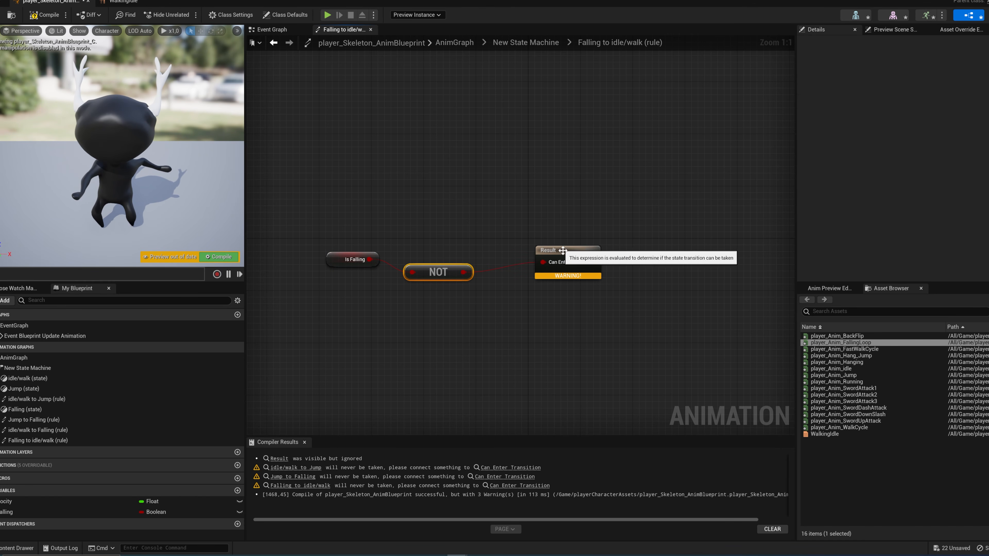
left_click_drag(568, 256, 547, 256)
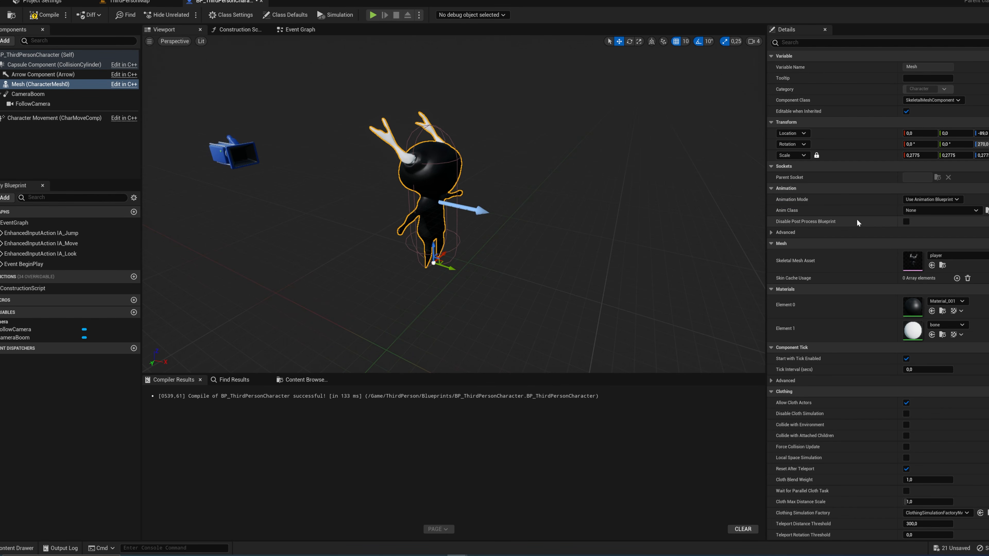
Step: In BP_ThirdPersonCharacter, assign player_Skeleton_AnimBlueprint from the playerCharacterAssets folder as the Mesh component's Anim Class
left_click(921, 211)
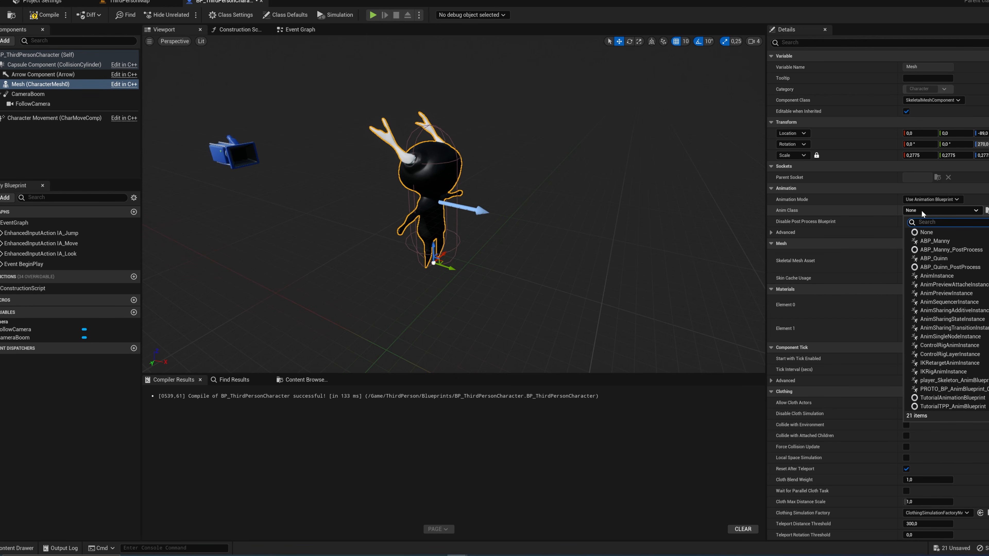
right_click_drag(500, 292, 517, 293)
key("ctrl+space")
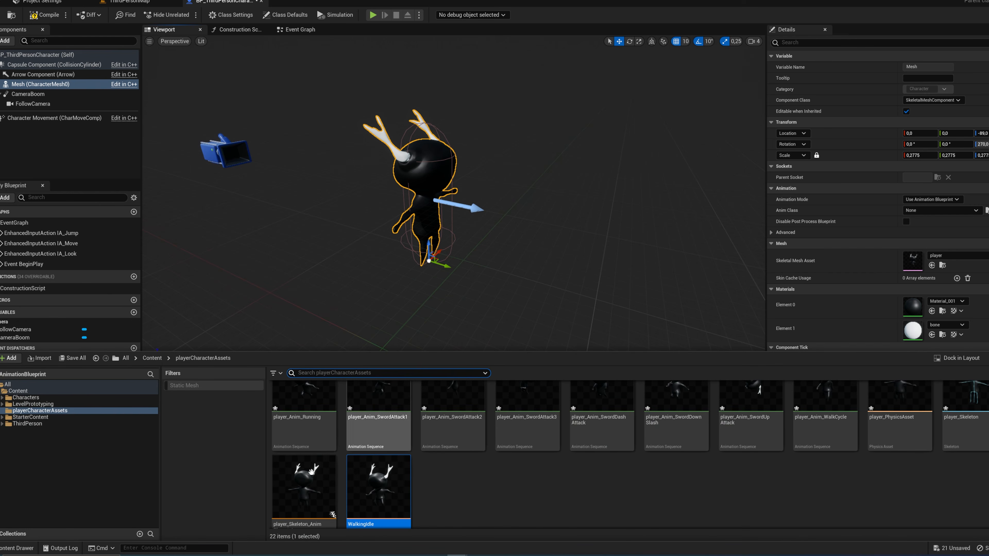
scroll(317, 465, "down", 1)
left_click(319, 466)
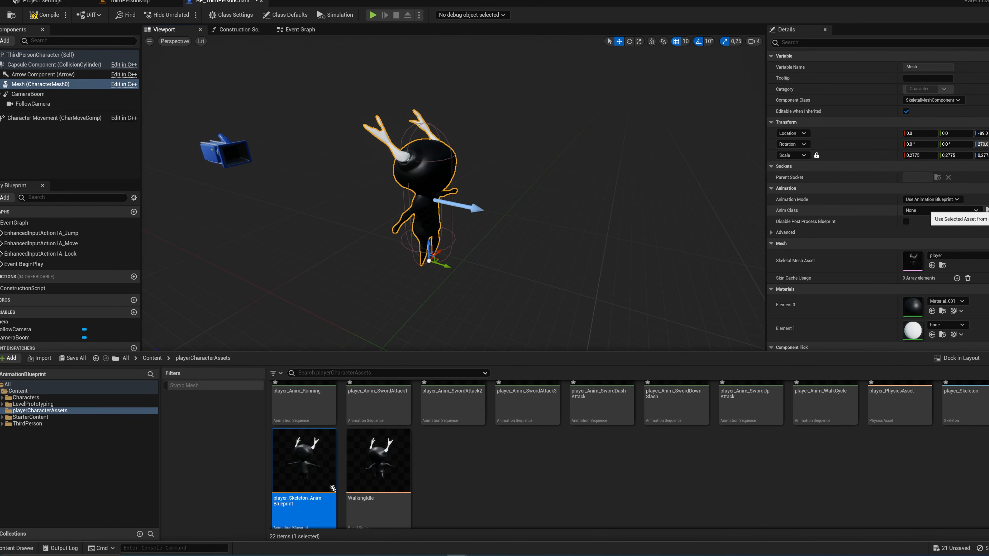
left_click(987, 211)
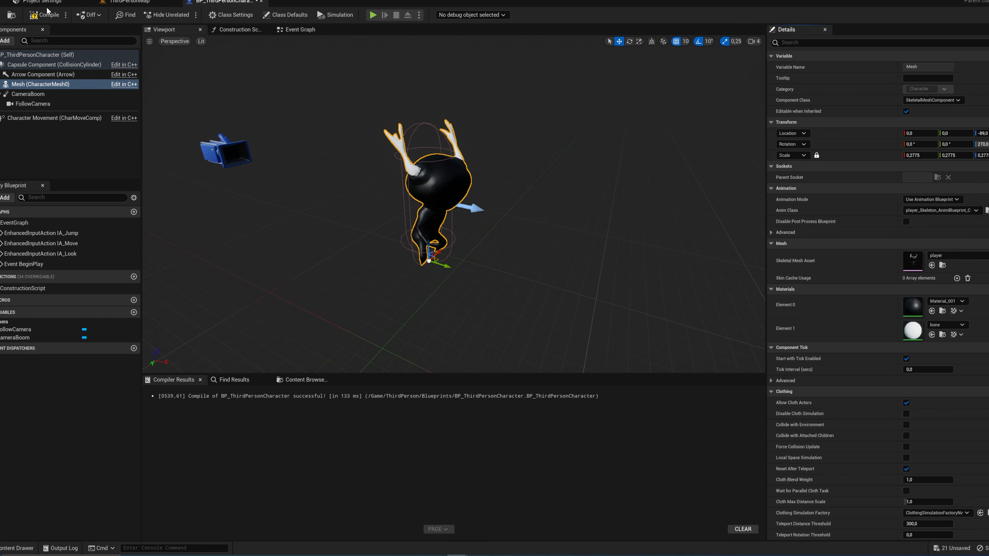
Step: Play ThirdPersonMap and run and jump around the level to check the character's idle, walk and falling animations, then stop
left_click(131, 2)
left_click(164, 14)
key("w")
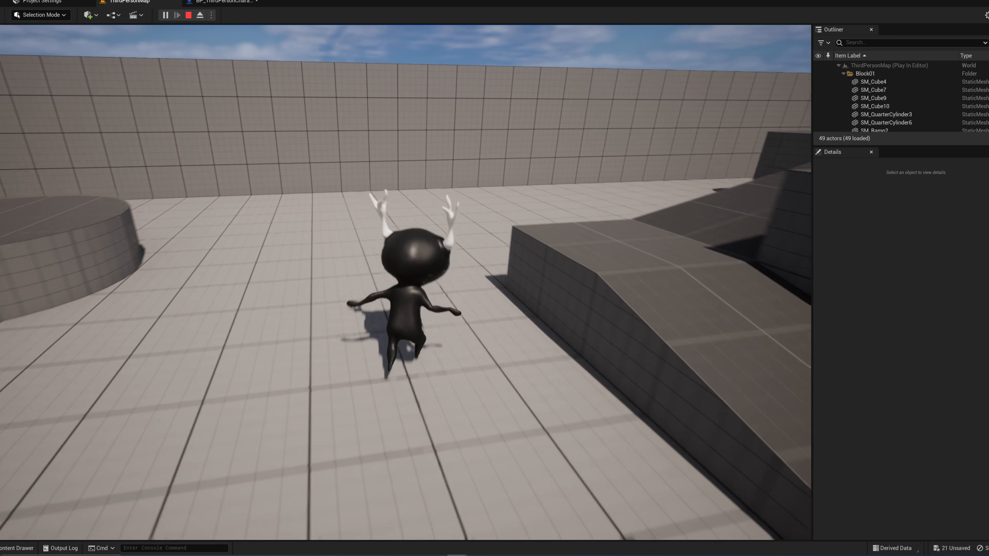
key("space")
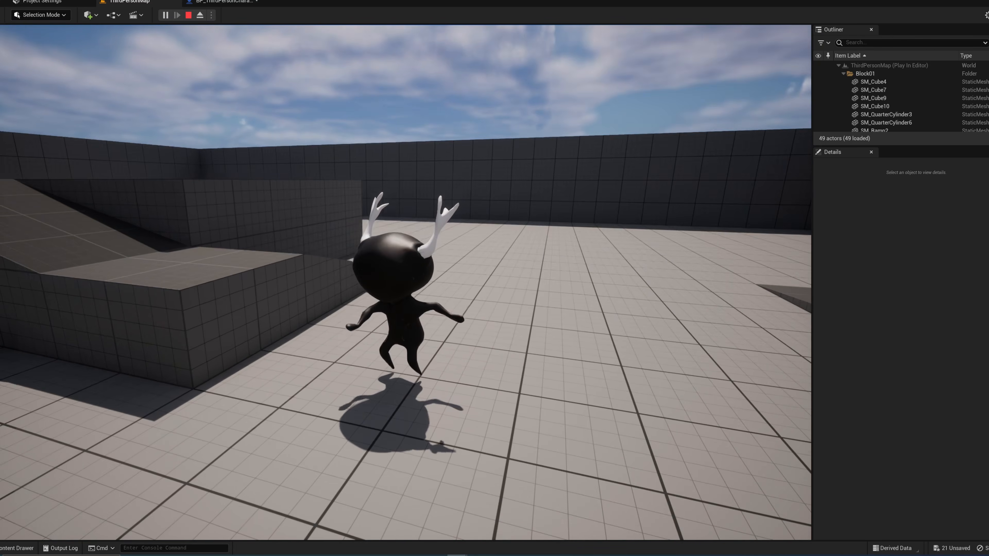
key("w")
key("w")
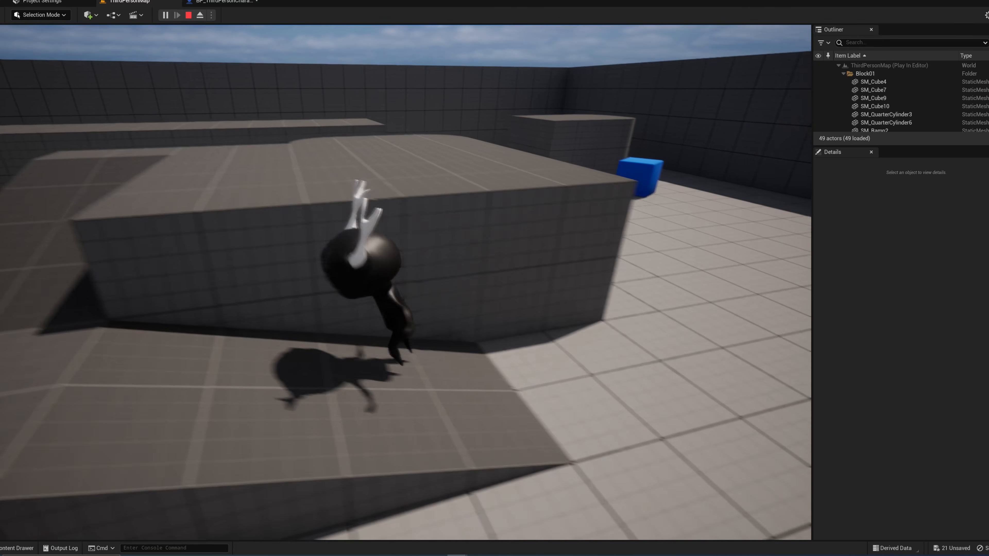
key("space")
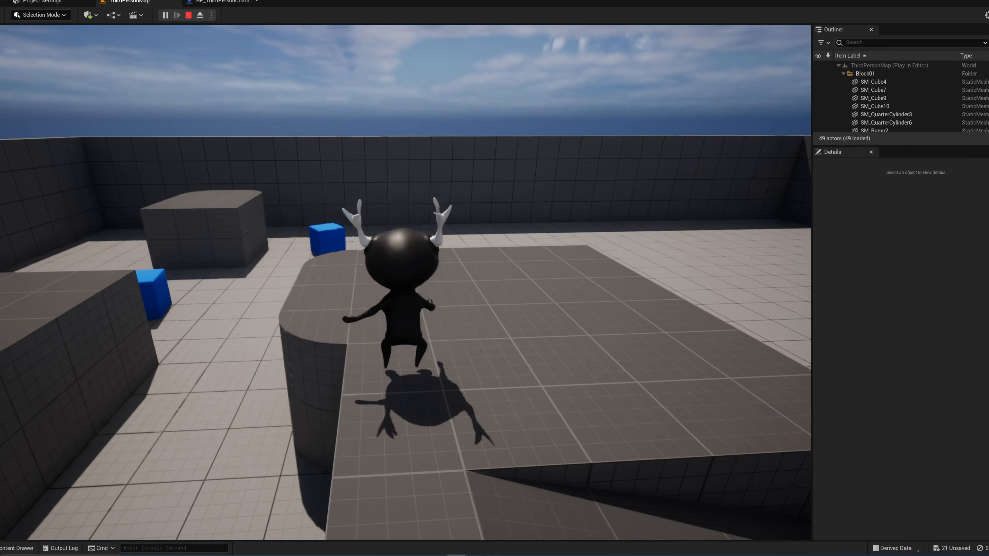
key("a")
key("w")
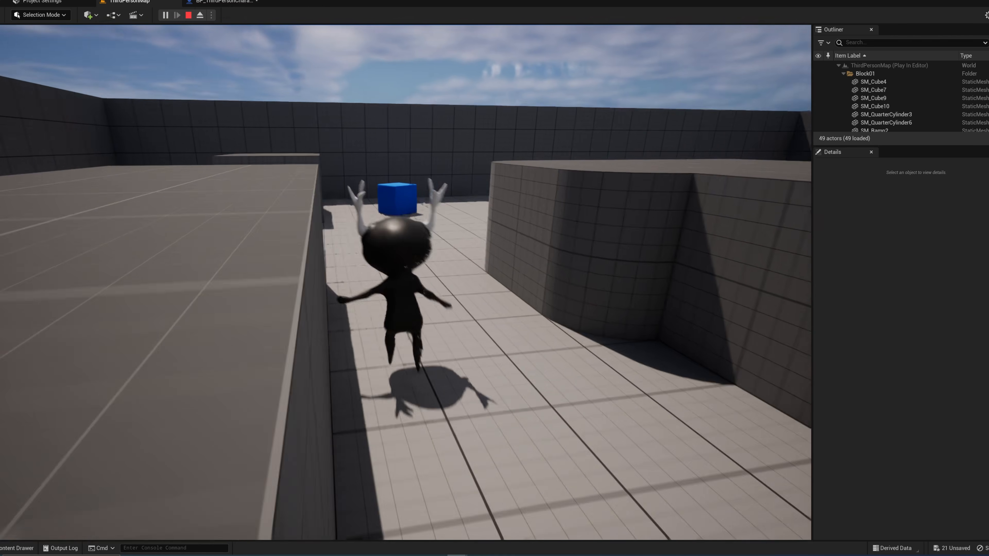
key("space")
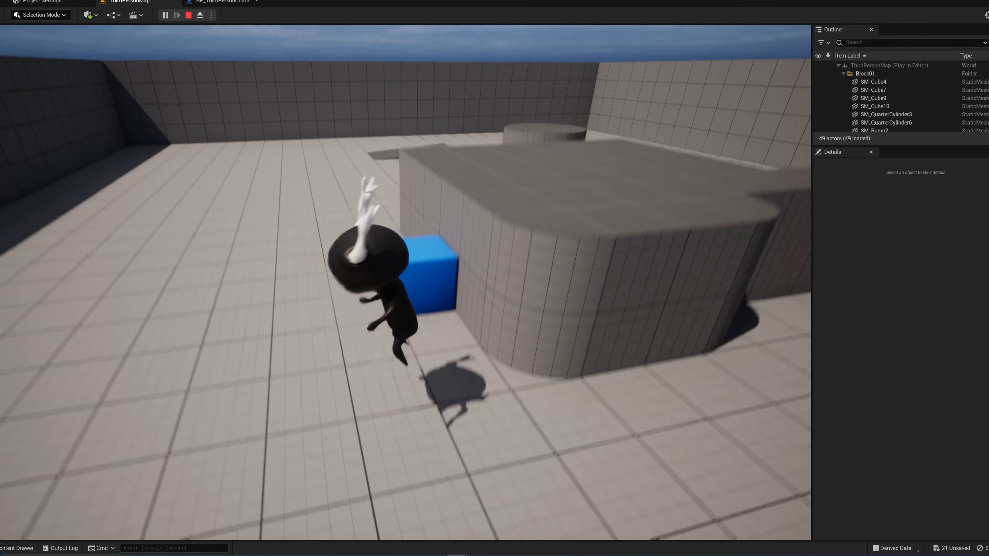
key("space")
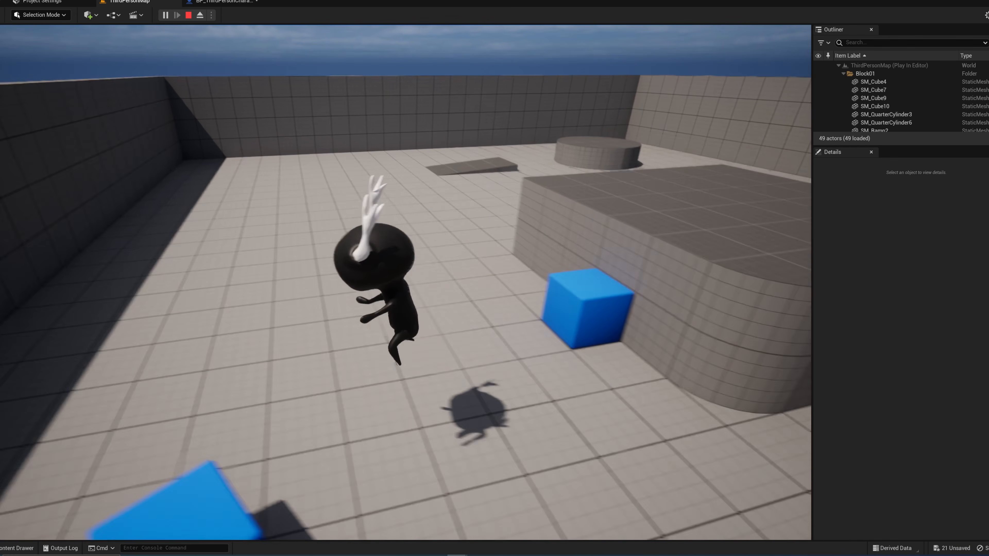
key("w")
key("space")
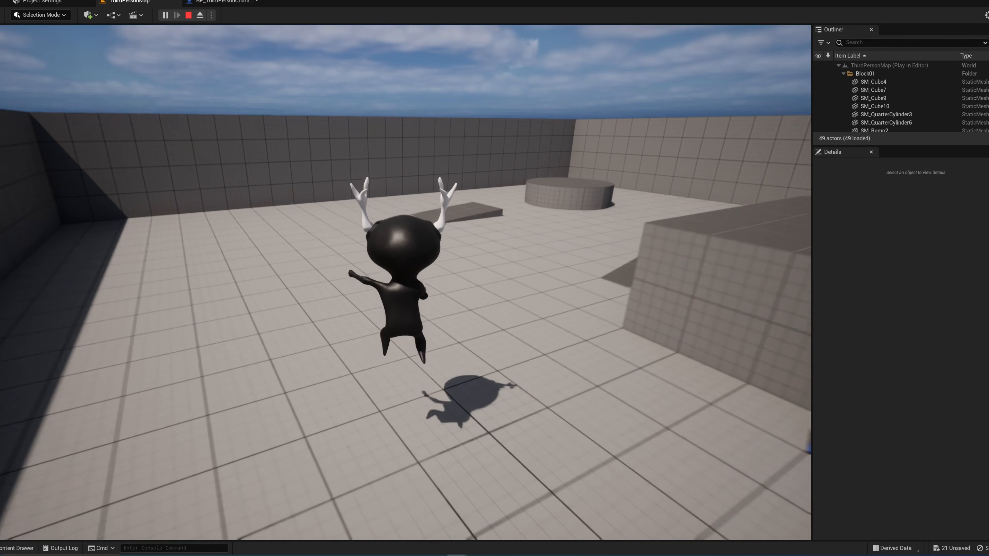
key("a")
key("space")
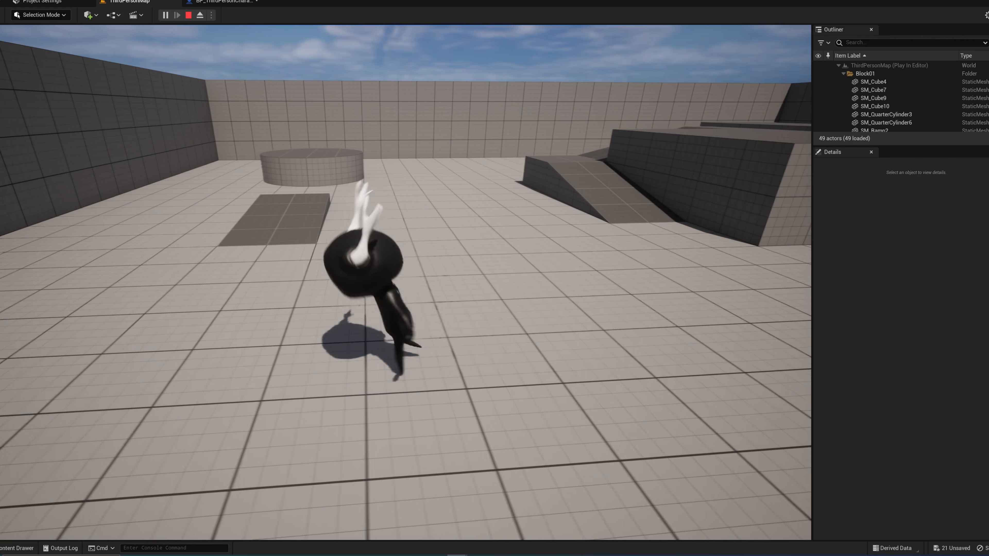
key("w")
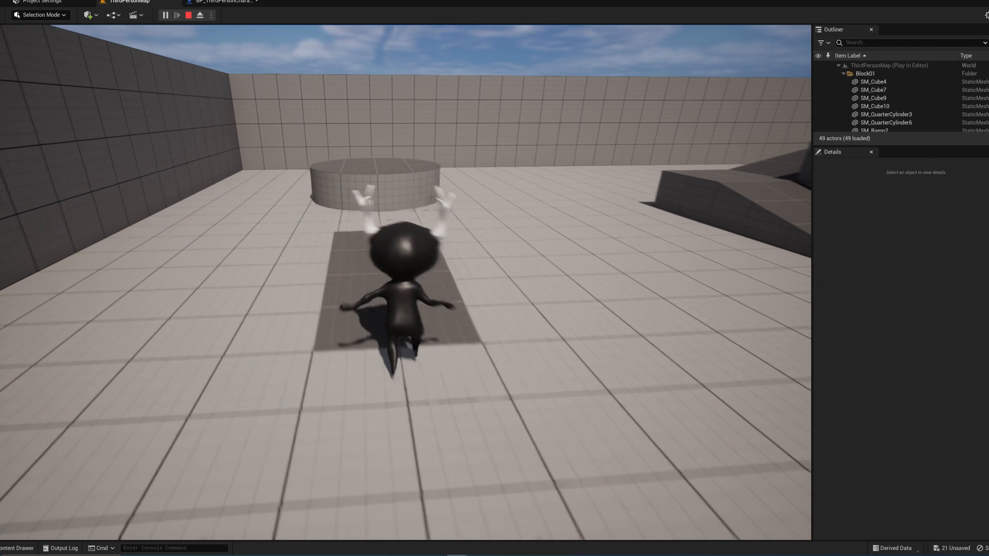
key("space")
key("d")
key("s")
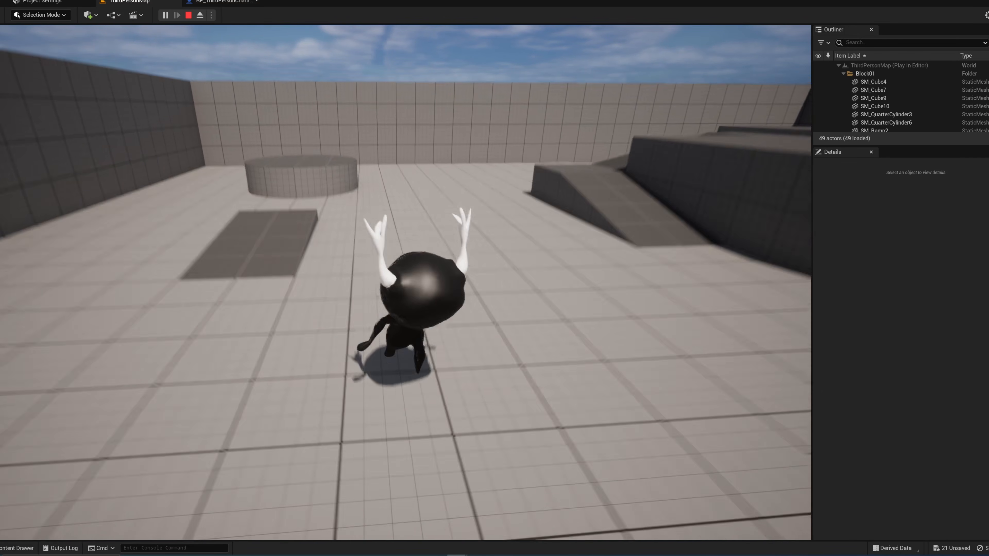
key("space")
key("d")
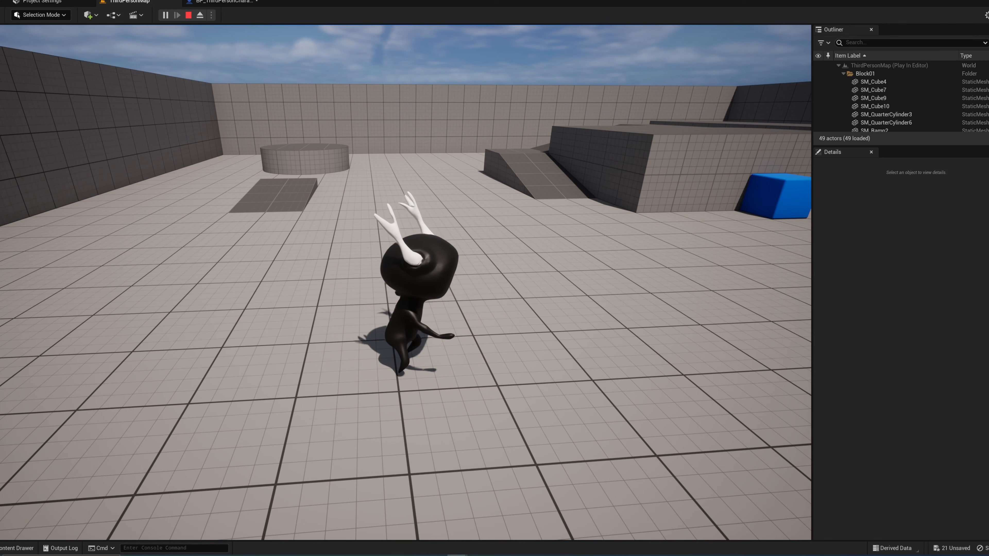
key("Escape")
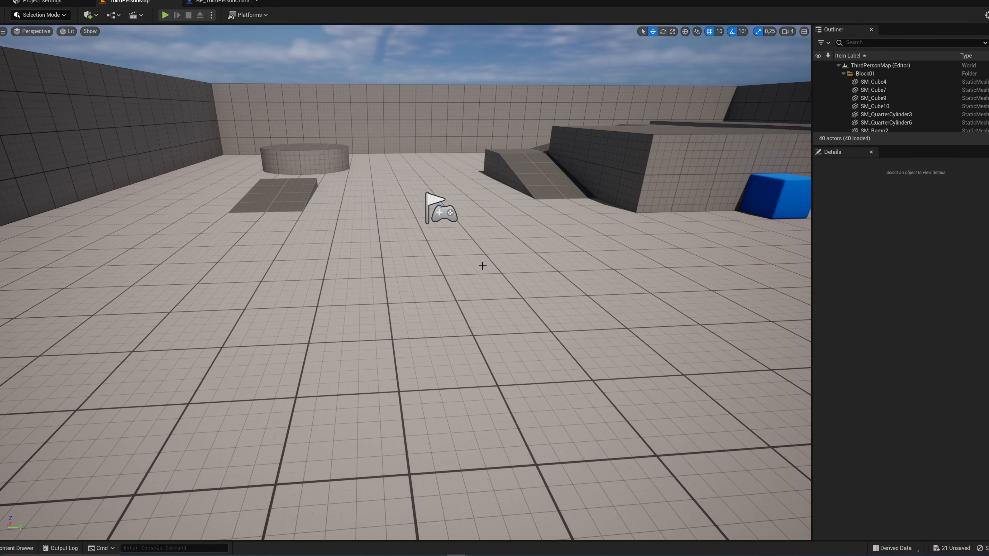
right_click_drag(483, 266, 432, 312)
key("w")
key("d")
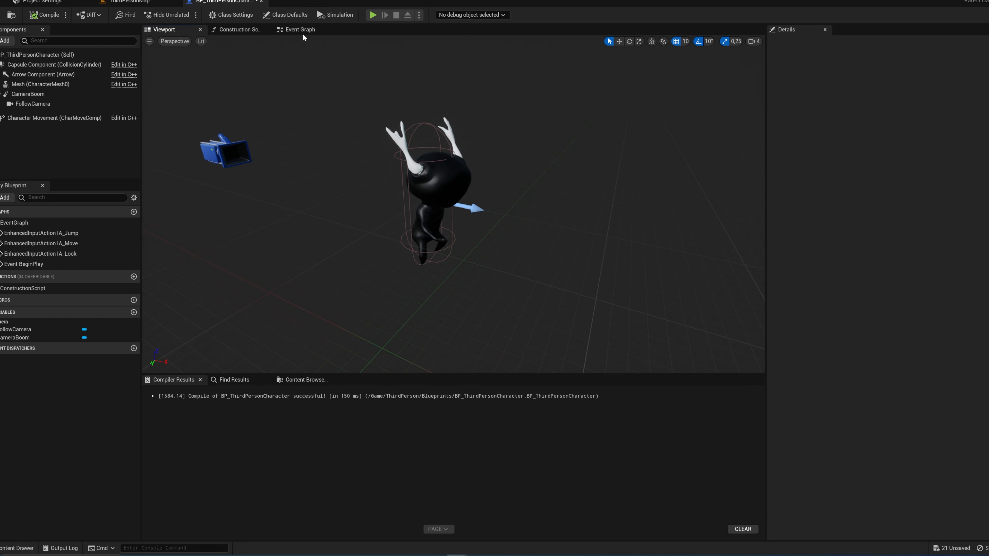
Step: In the BP_ThirdPersonCharacter Event Graph, create a Boolean variable named Jumping for the jump input
left_click(302, 31)
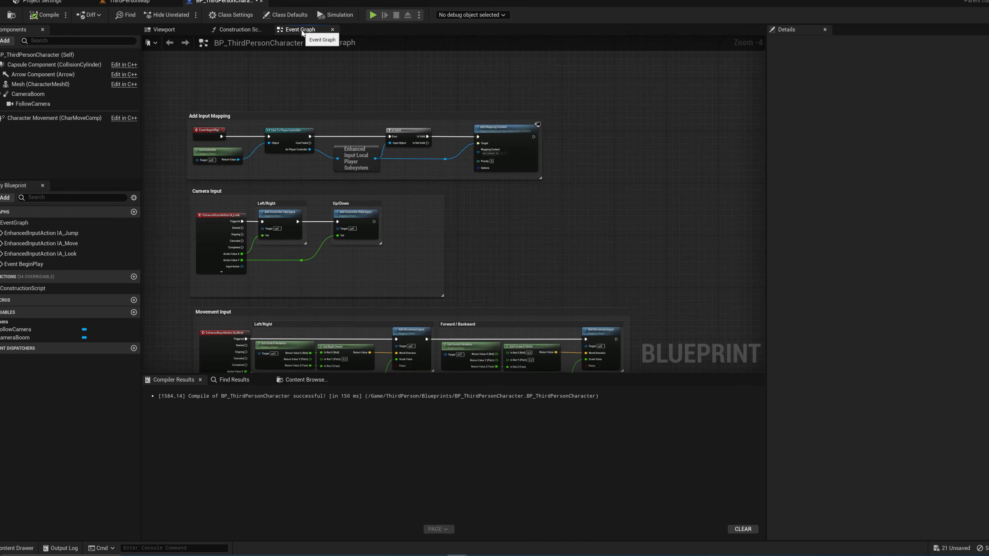
right_click_drag(235, 57, 303, 59)
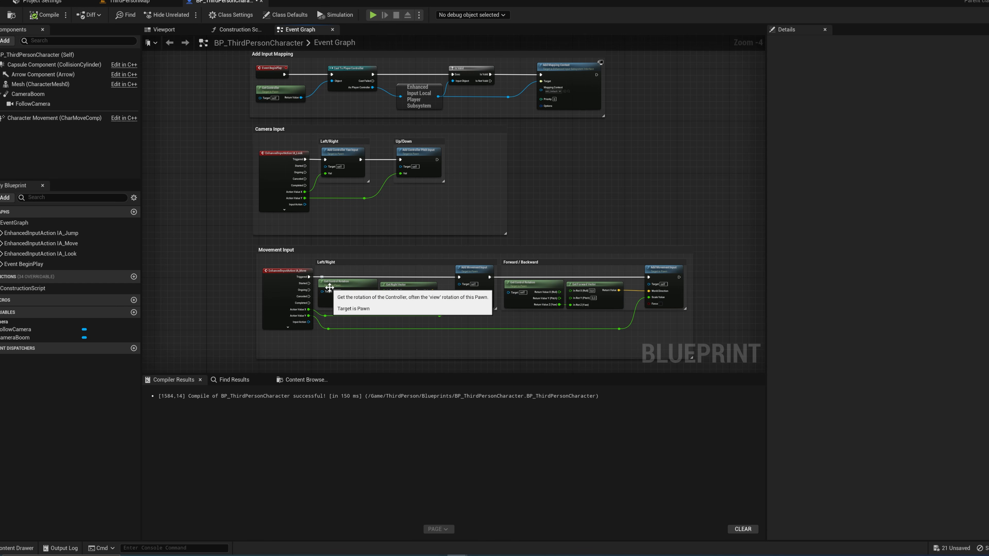
right_click_drag(245, 280, 256, 244)
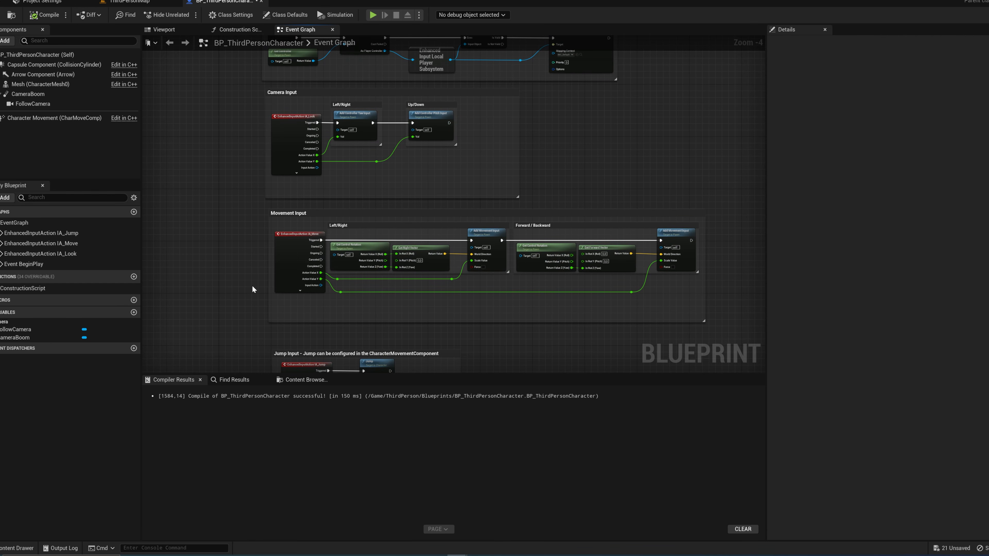
scroll(274, 260, "up", 3)
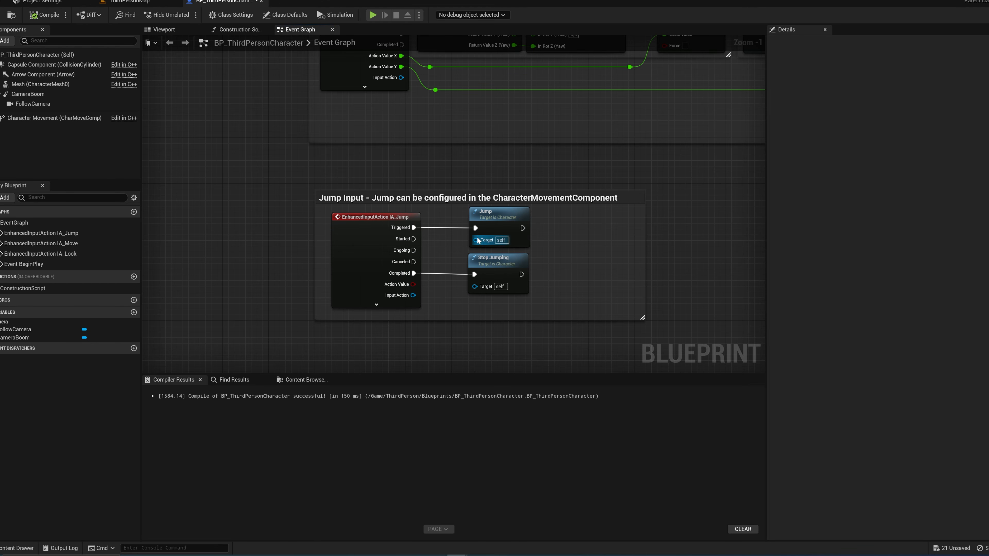
right_click_drag(477, 239, 348, 241)
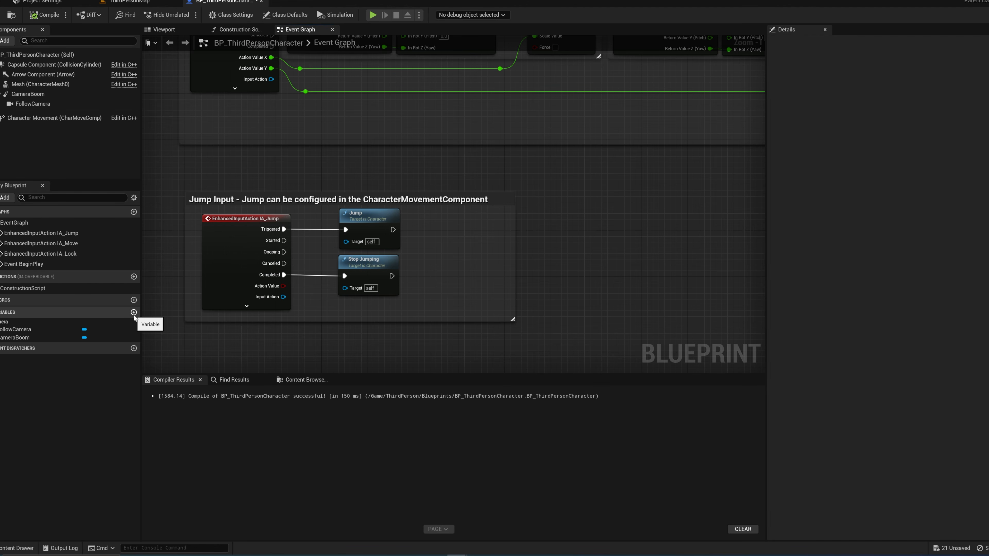
left_click(134, 314)
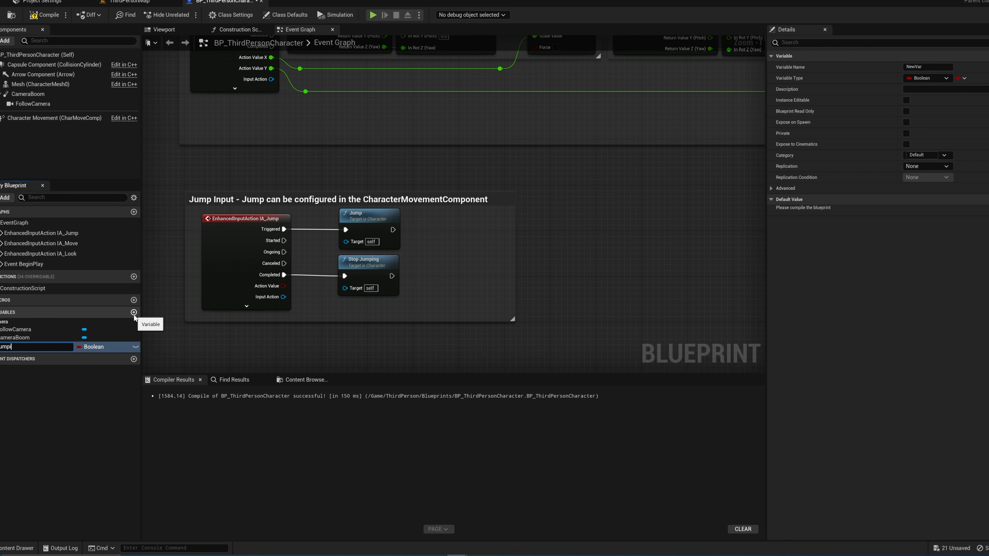
key("Return")
Step: Add a Jumping setter with its value enabled after the Jump node, and another Jumping setter after Stop Jumping
left_click_drag(23, 347, 393, 230)
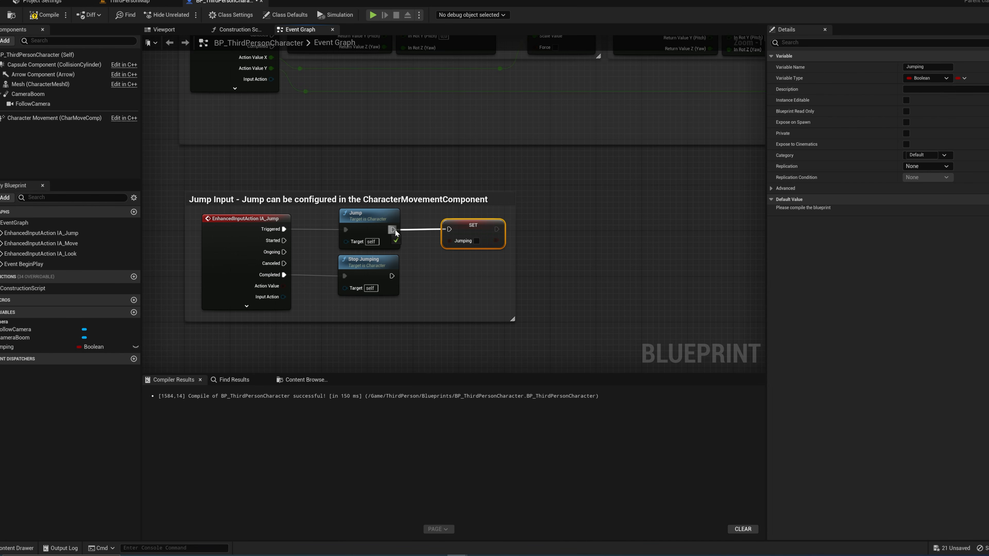
left_click(476, 241)
left_click_drag(482, 224, 464, 225)
left_click_drag(15, 348, 395, 278)
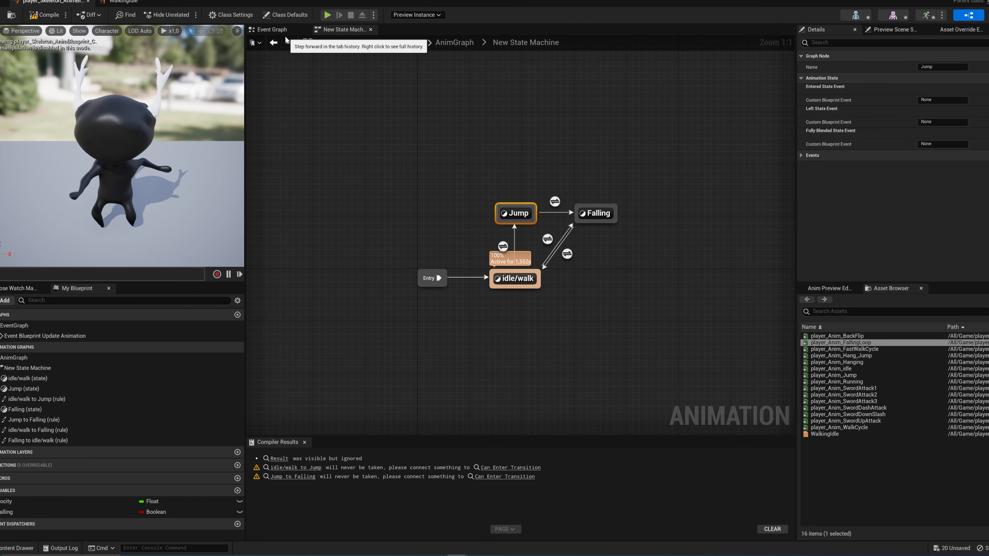
Step: In the player_Skeleton_AnimBlueprint Event Graph, create a Boolean variable named Jumping
left_click(279, 31)
right_click_drag(433, 286, 547, 286)
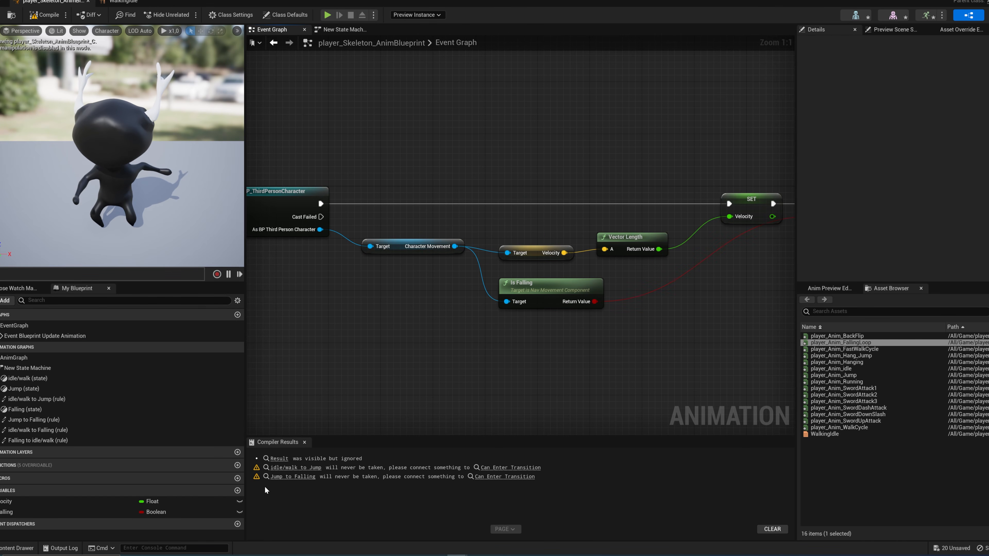
left_click(237, 490)
type("isJumping")
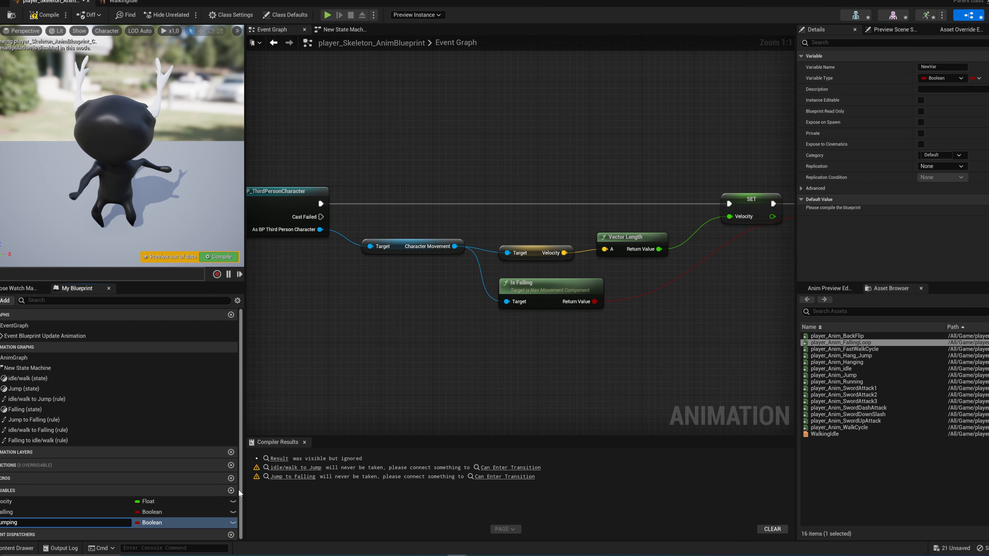
key("Return")
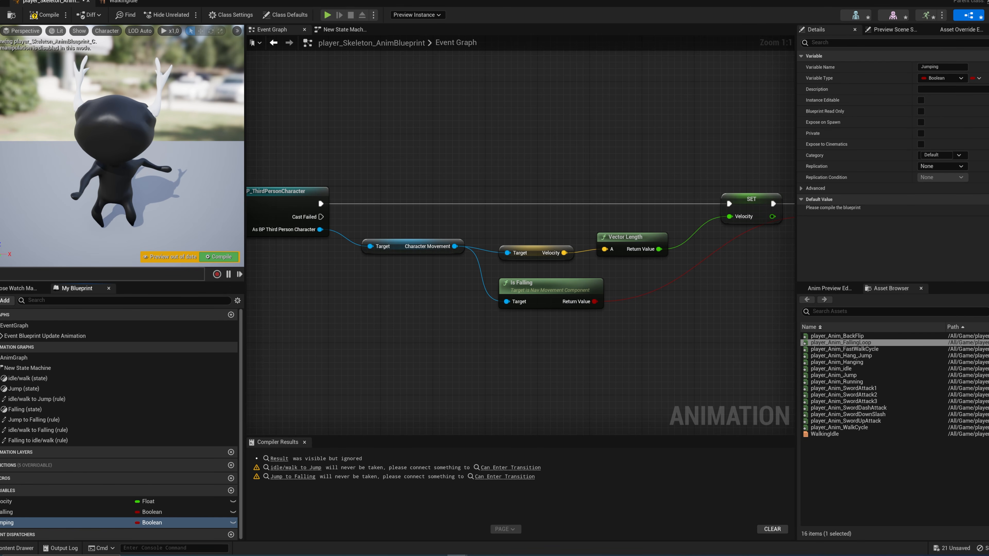
Step: Add a setter for the Jumping variable and chain it after the Is Falling setter in the Event Graph
scroll(507, 371, "down", 1)
right_click_drag(506, 370, 427, 365)
left_click_drag(45, 524, 735, 222, "alt")
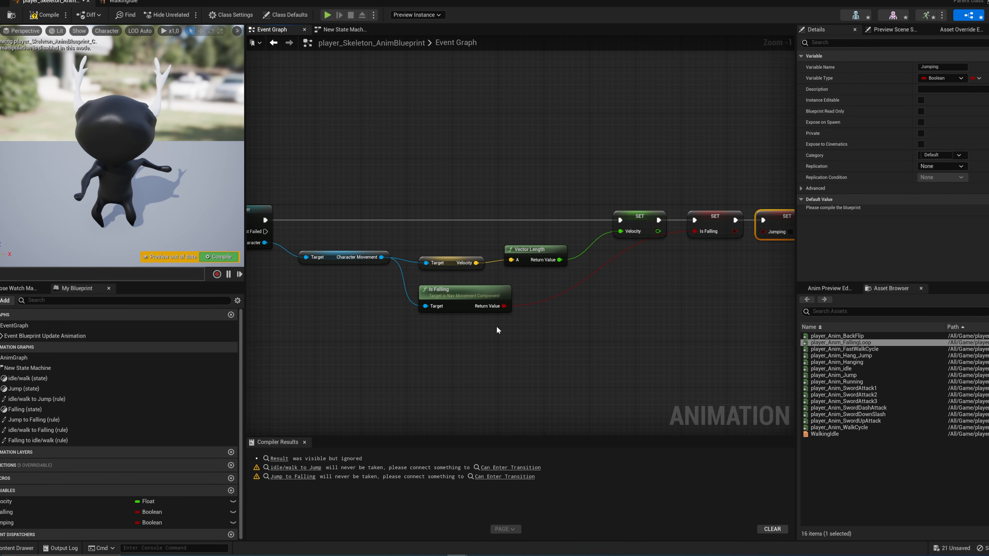
Step: Get the character's Jumping variable from the Cast To BP_ThirdPersonCharacter output and connect it to the Jumping setter
scroll(396, 341, "down", 1)
right_click_drag(397, 339, 470, 333)
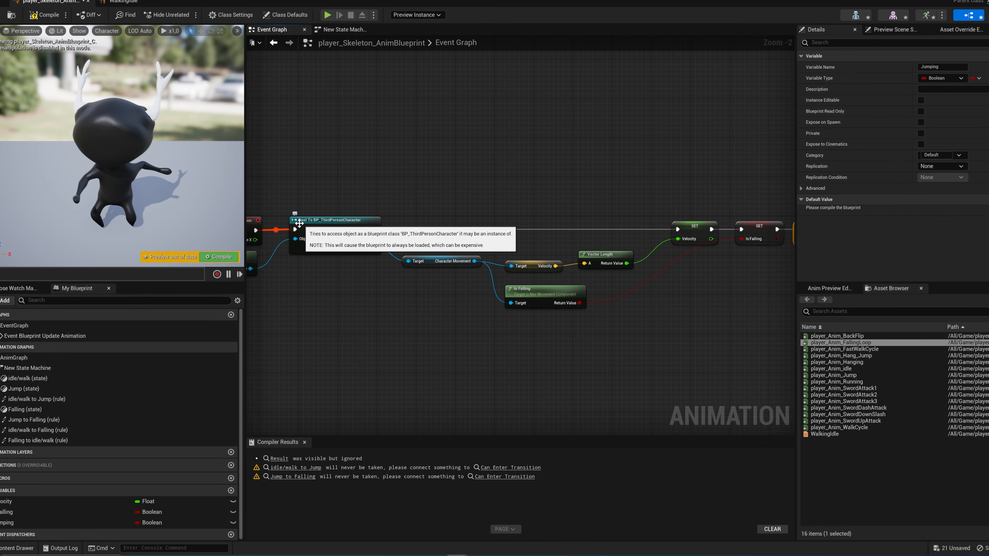
left_click_drag(375, 249, 400, 307)
type("get jumping")
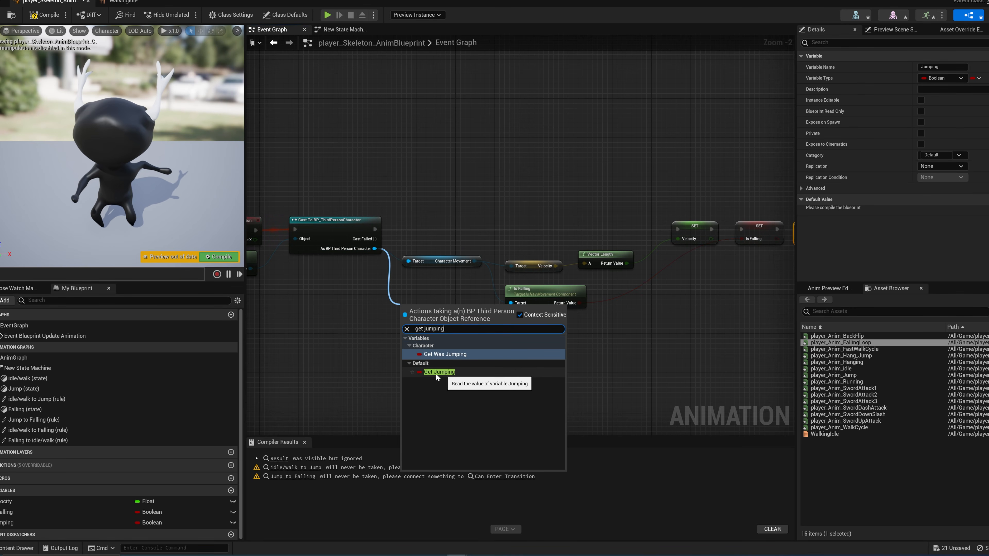
left_click(444, 373)
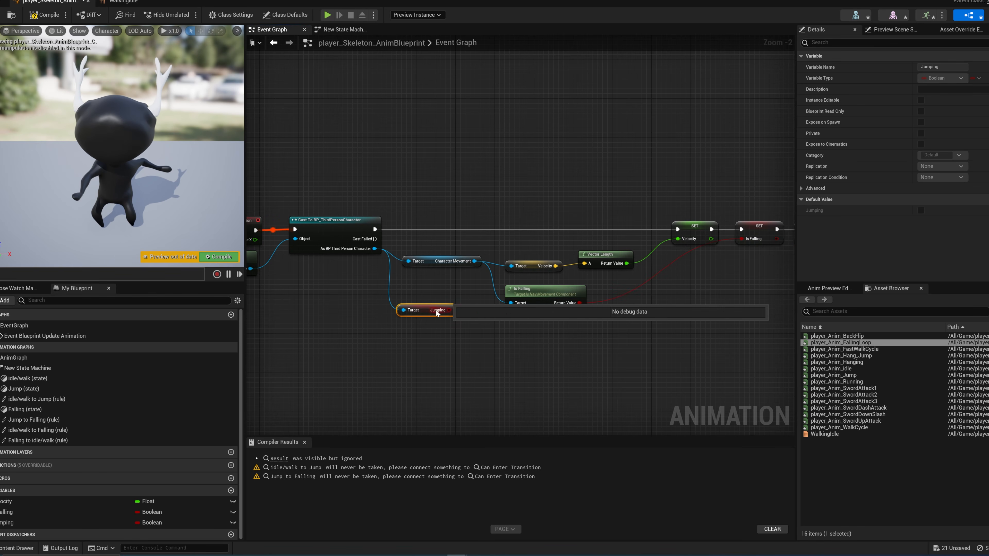
left_click_drag(426, 311, 723, 242)
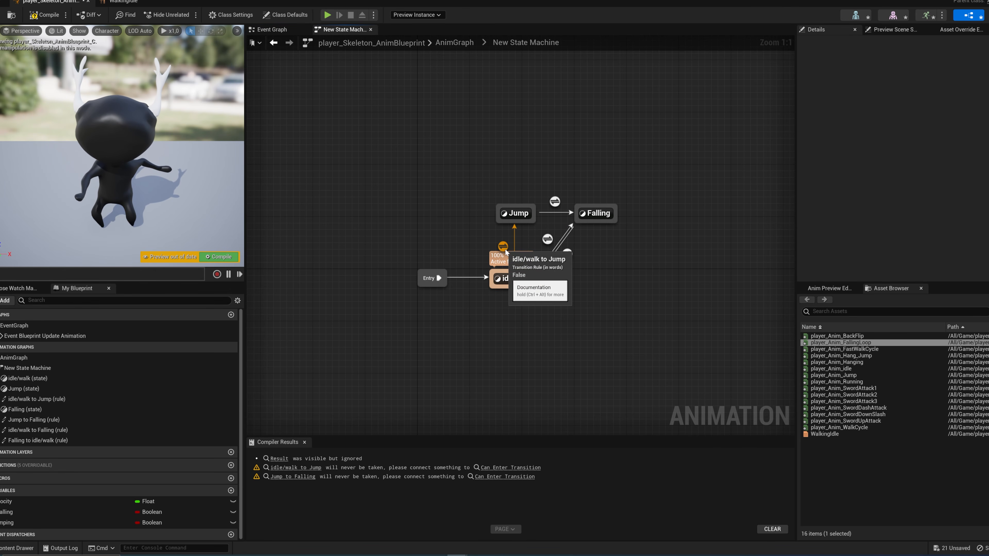
Step: In the idle/walk to Jump transition rule, connect the Jumping variable to Can Enter Transition
left_click(503, 246)
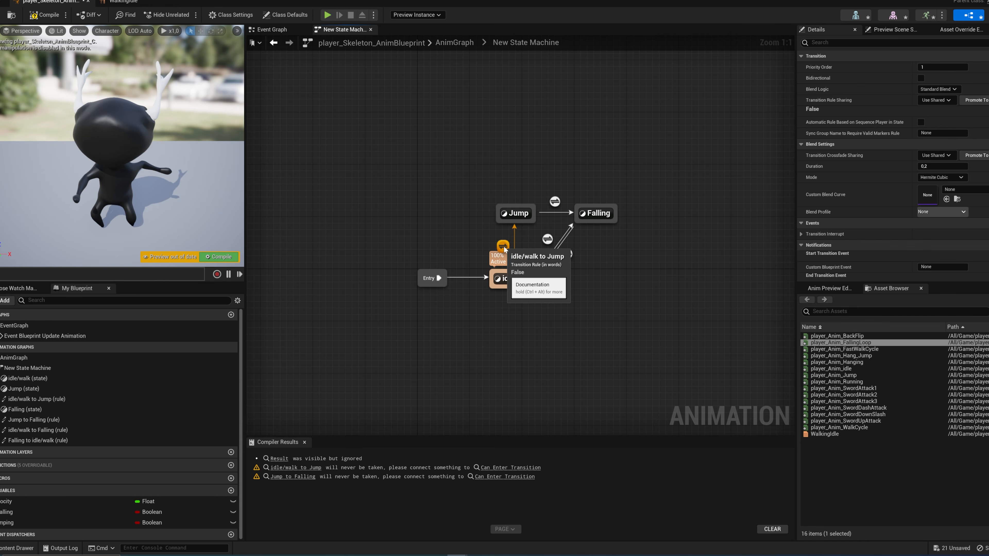
double_click(505, 247)
left_click_drag(12, 528, 582, 266)
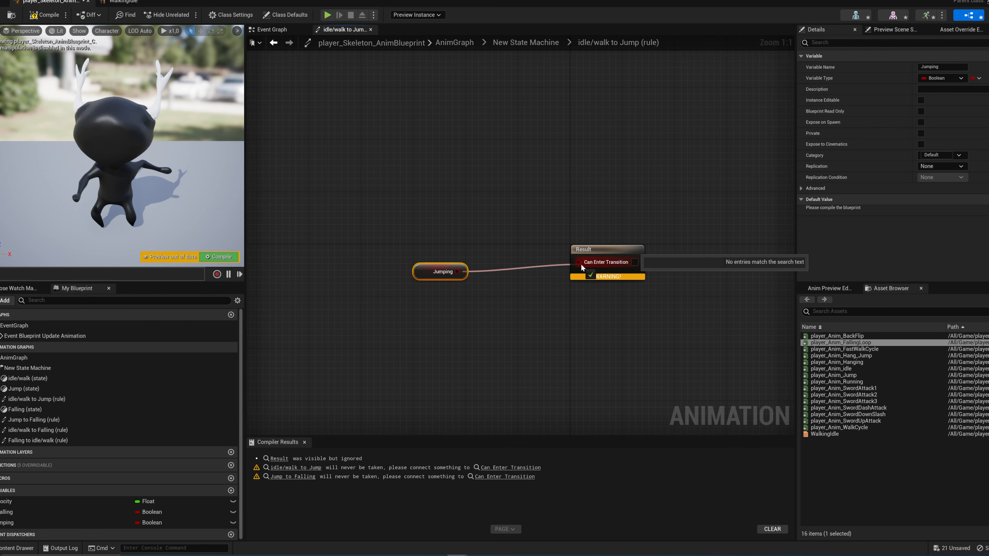
double_click(591, 293)
Step: In the Jump state, add the player_Anim_Jump animation and connect it to the Output Animation Pose
double_click(545, 218)
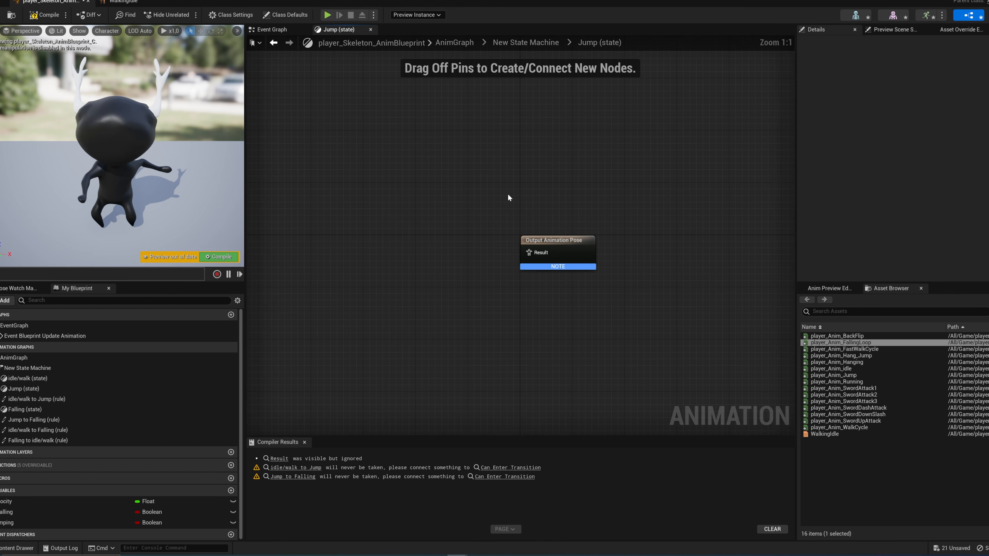
left_click_drag(833, 375, 325, 251)
left_click_drag(381, 273, 530, 253)
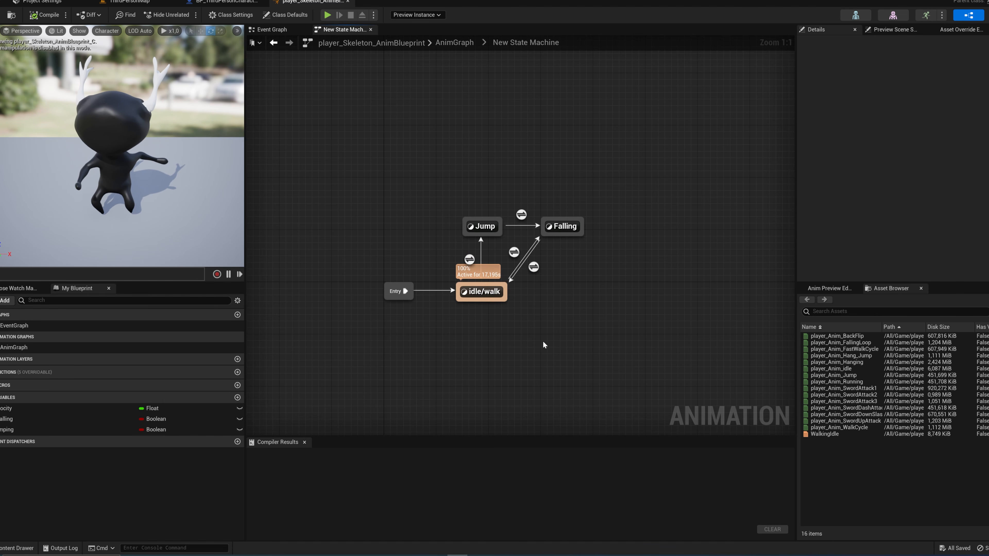
Step: Compare the two transitions leaving idle/walk and set the Priority Order of the idle/walk to Falling transition to 2
mouse_move(470, 263)
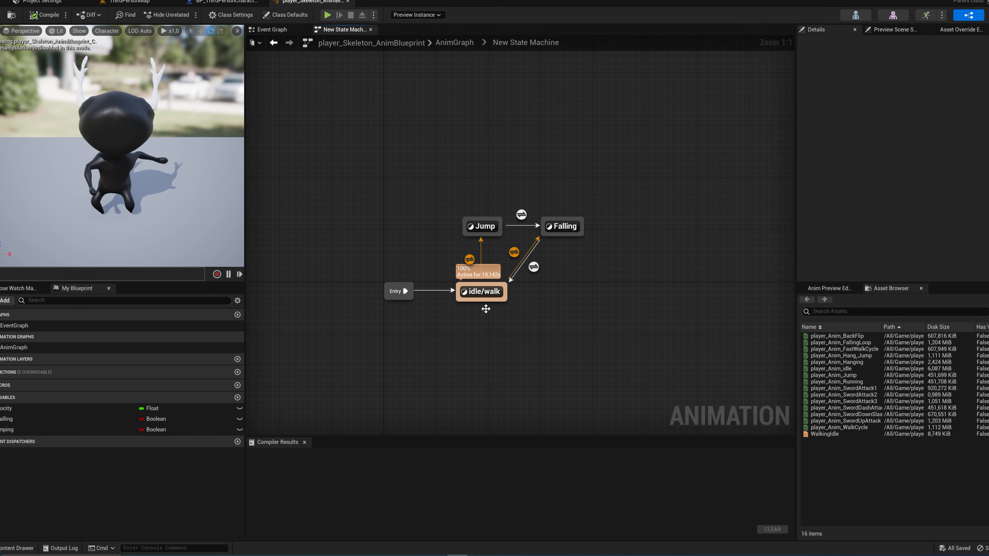
left_click(469, 260)
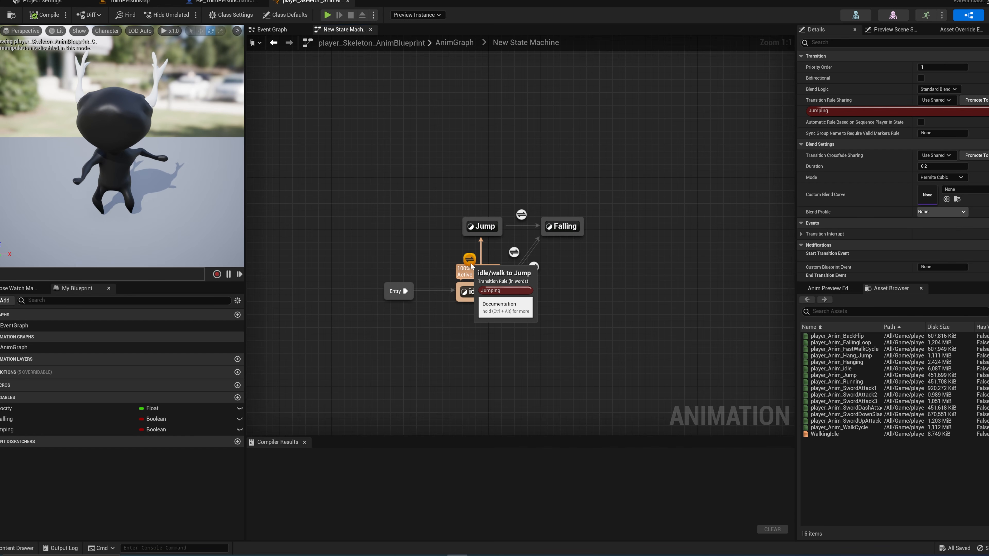
left_click(514, 252)
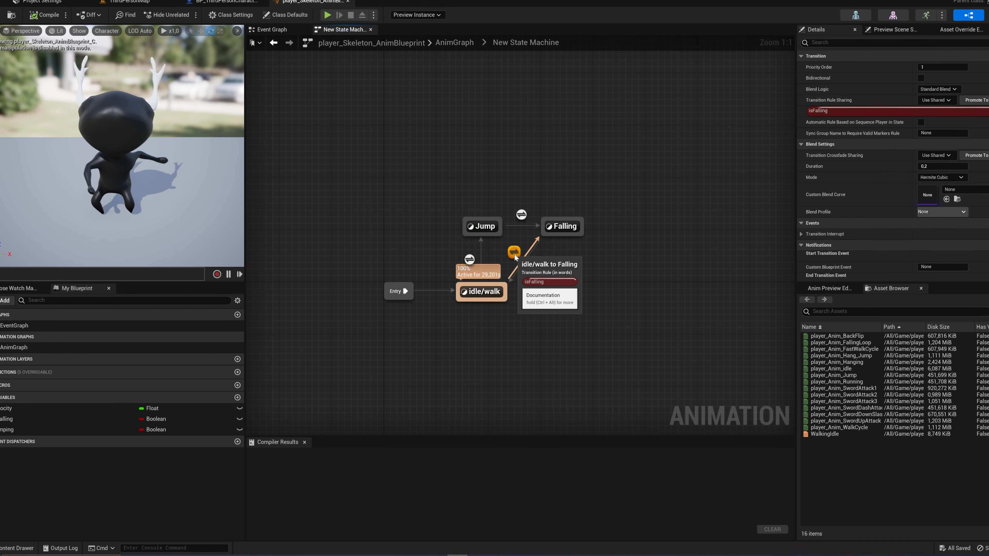
left_click(469, 259)
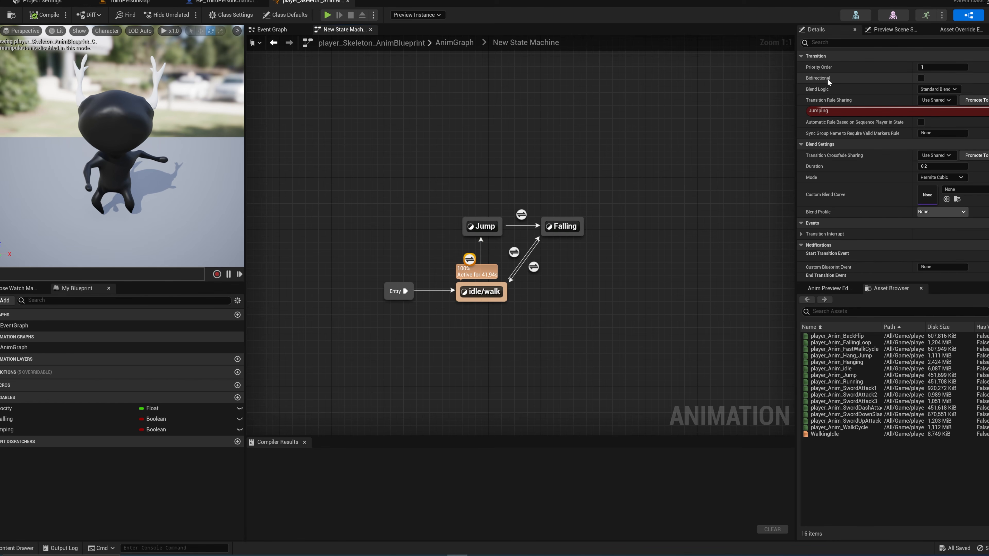
left_click(515, 253)
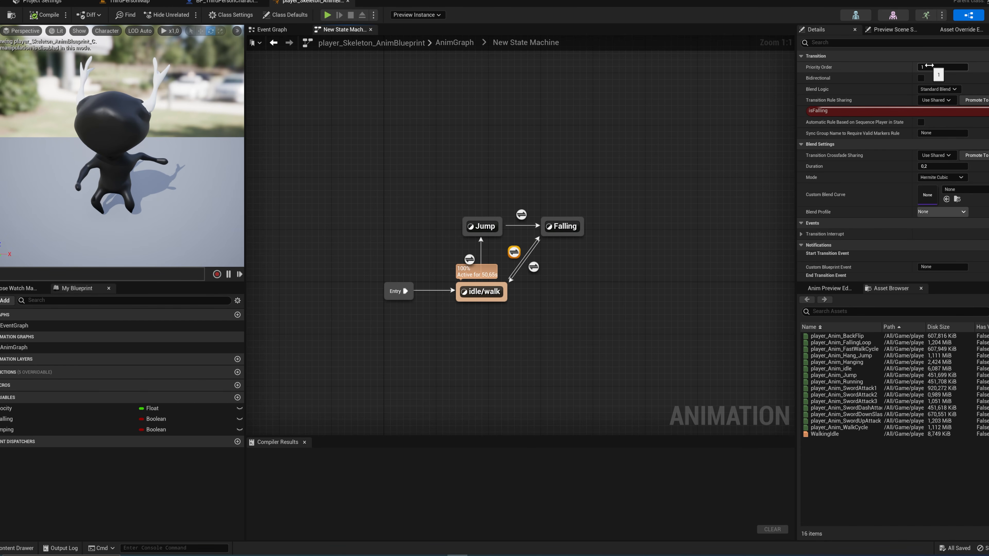
left_click(941, 67)
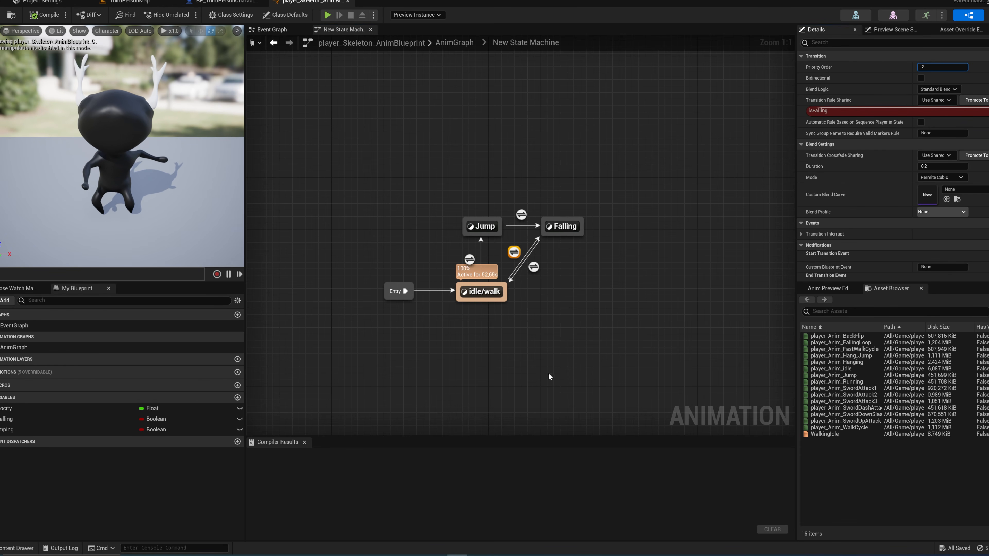
left_click(556, 361)
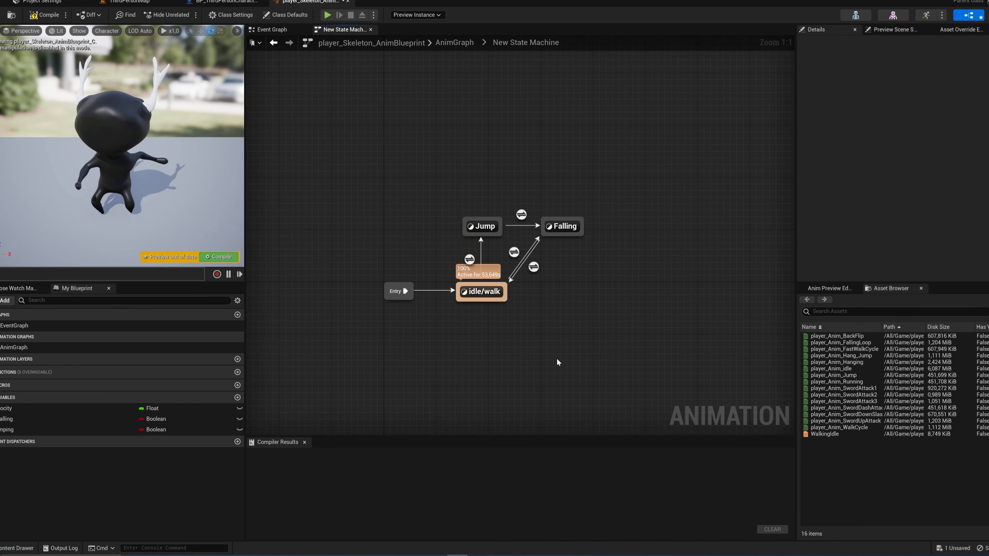
left_click(469, 259)
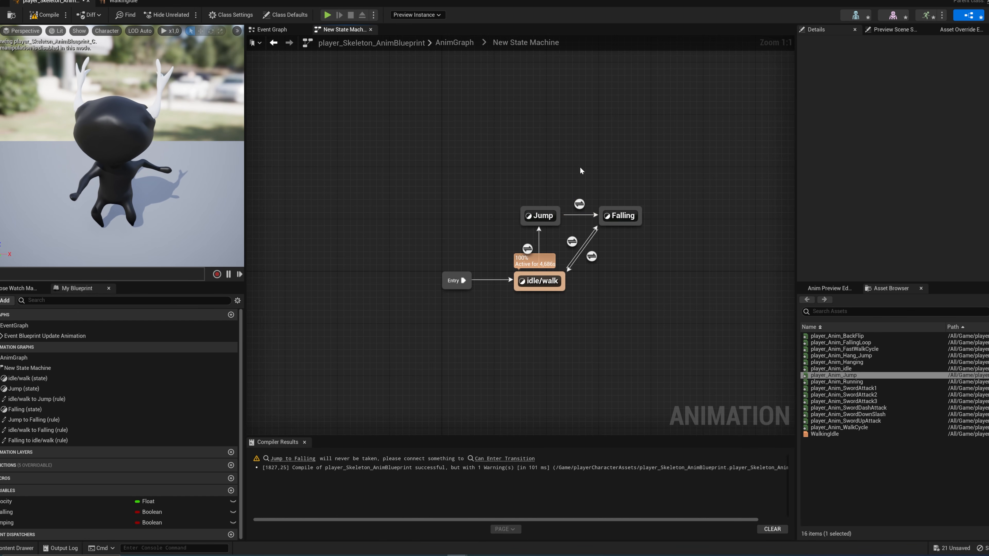
Step: Enable Automatic Rule Based on Sequence Player in State for the Jump to Falling transition
right_click_drag(580, 169, 504, 187)
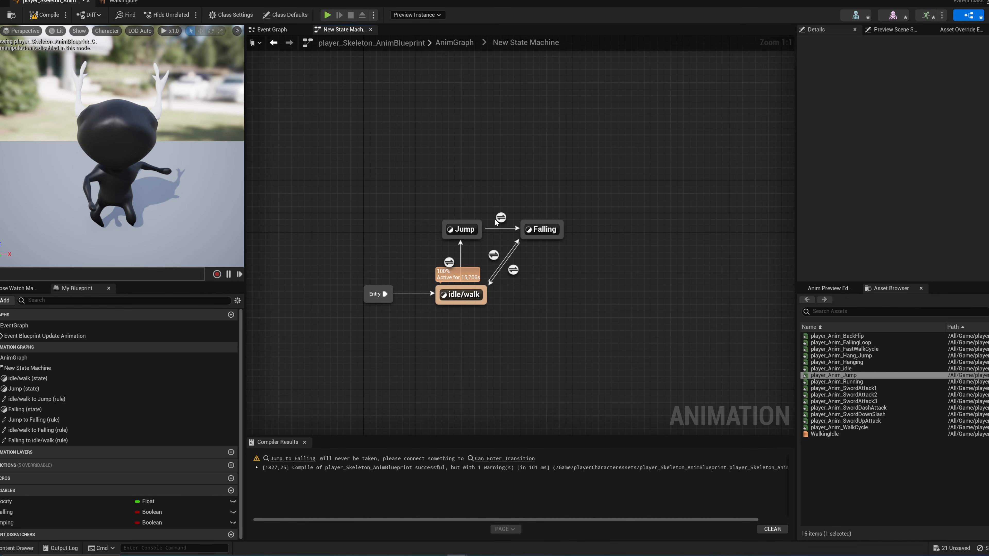
mouse_move(502, 219)
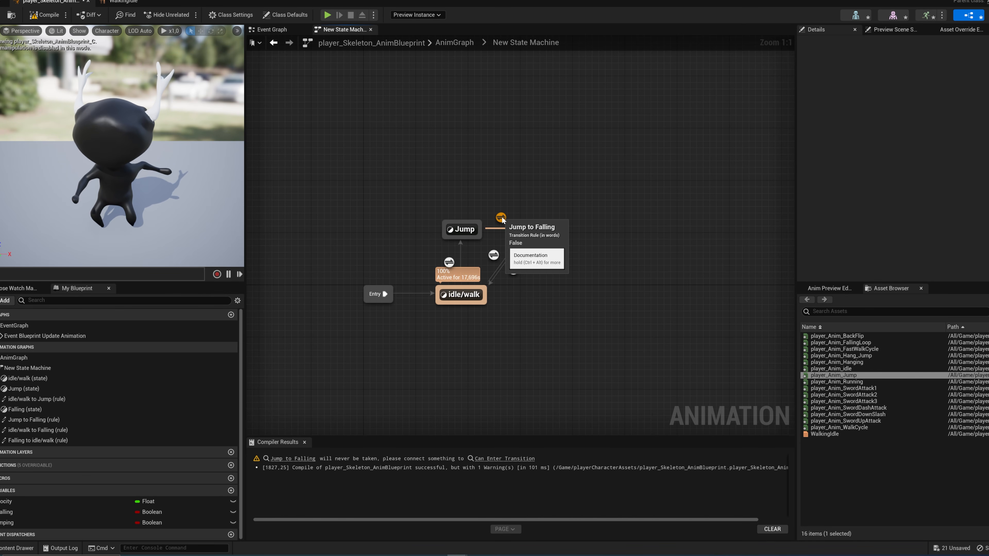
double_click(502, 218)
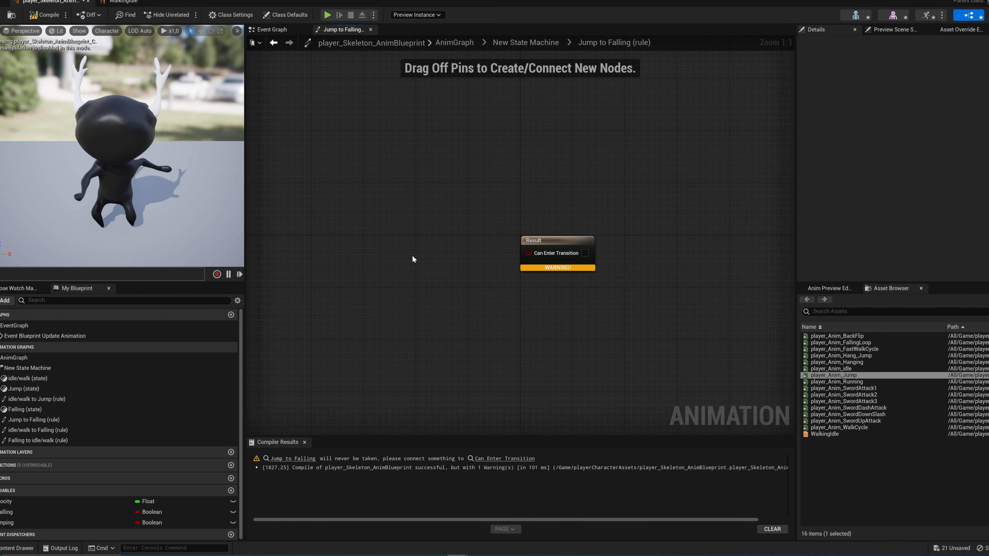
left_click(532, 42)
left_click(579, 204)
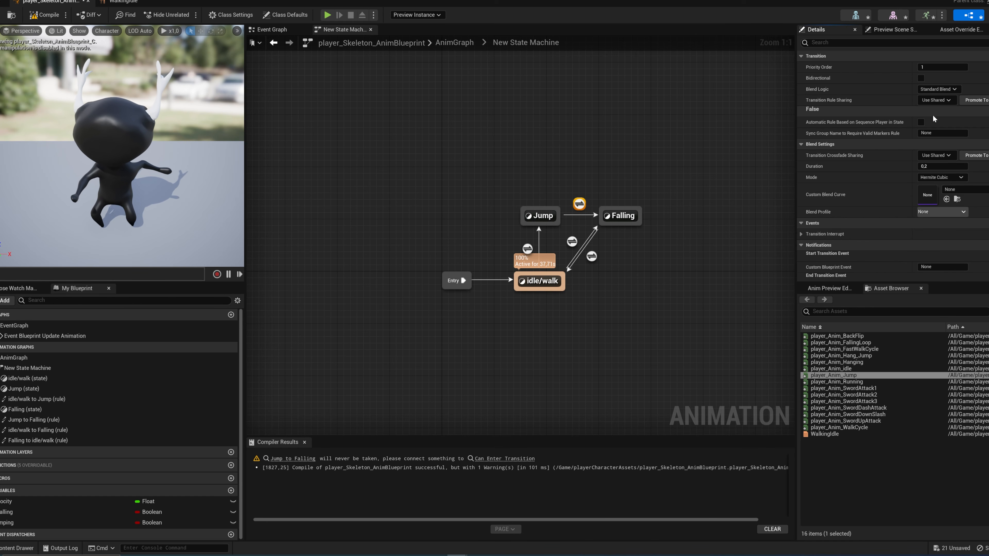
left_click(922, 122)
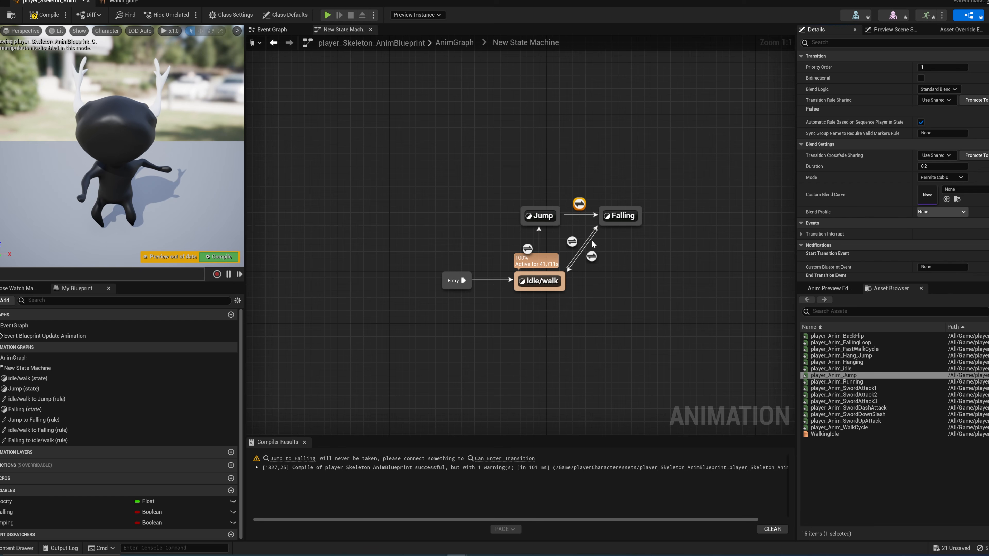
right_click_drag(592, 240, 534, 250)
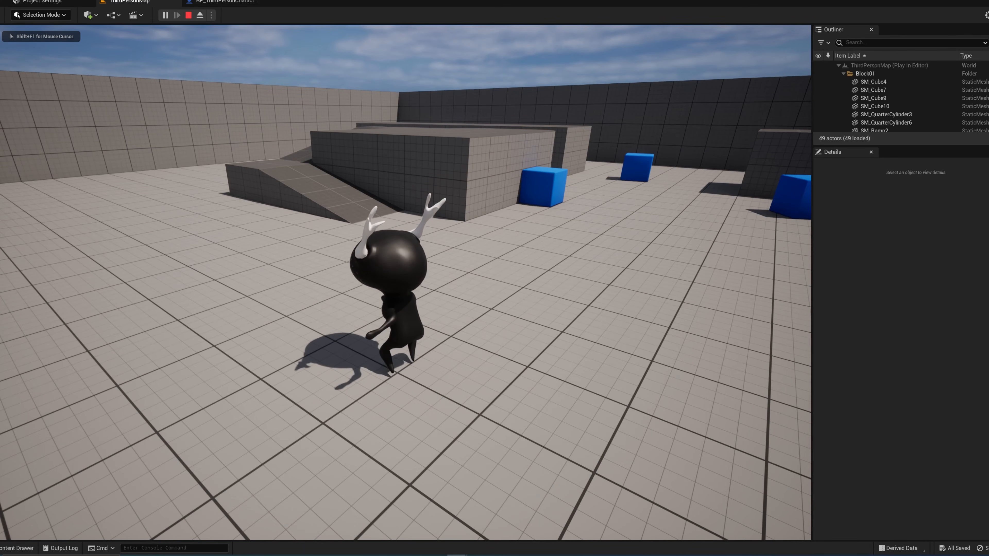
Step: Run and jump around the playing ThirdPersonMap level to check the character's walk, jump and falling animations
key("space")
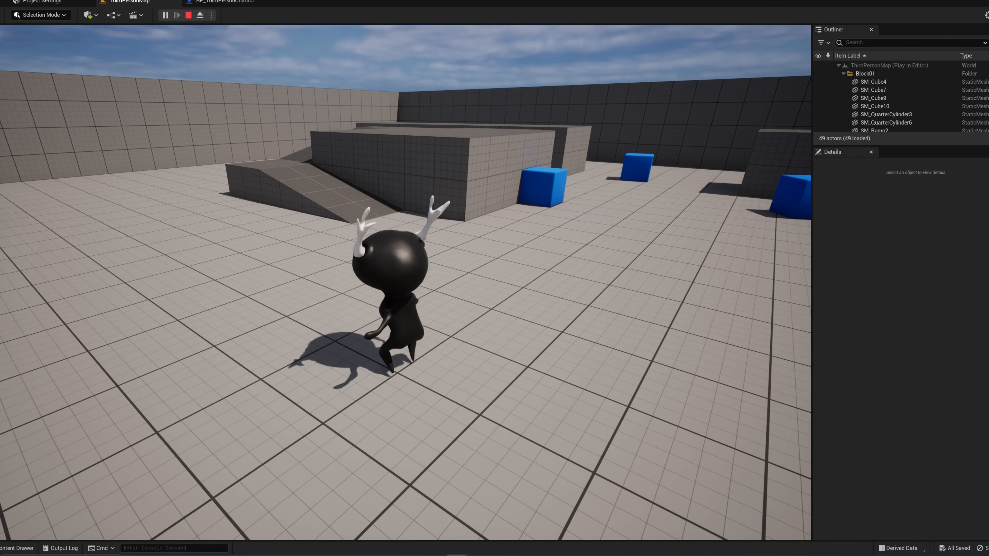
key("space")
key("space")
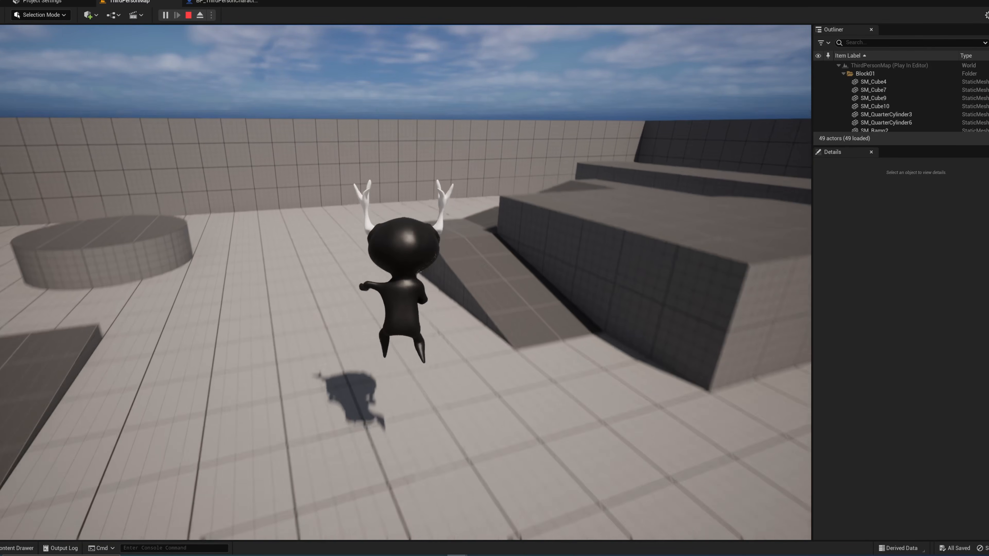
key("space")
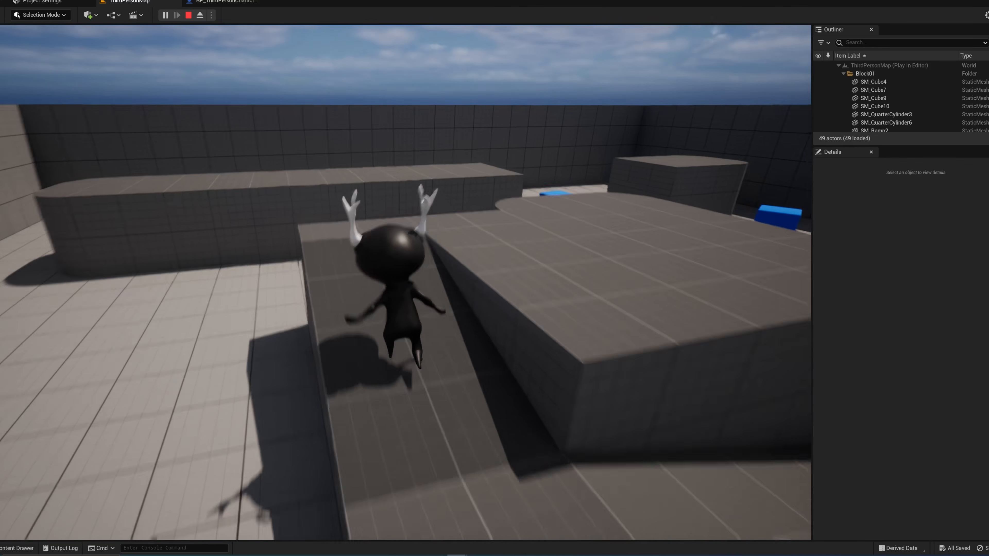
key("space")
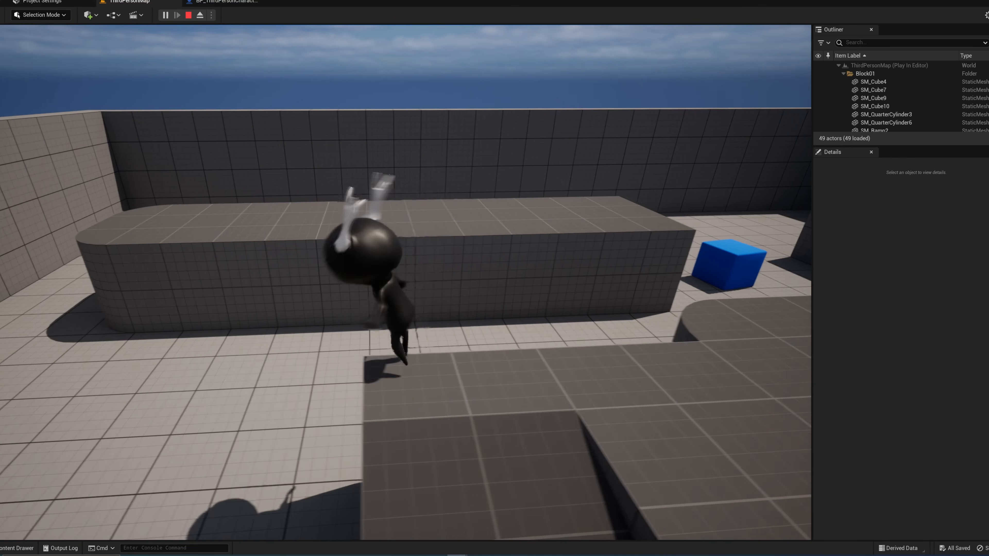
key("space")
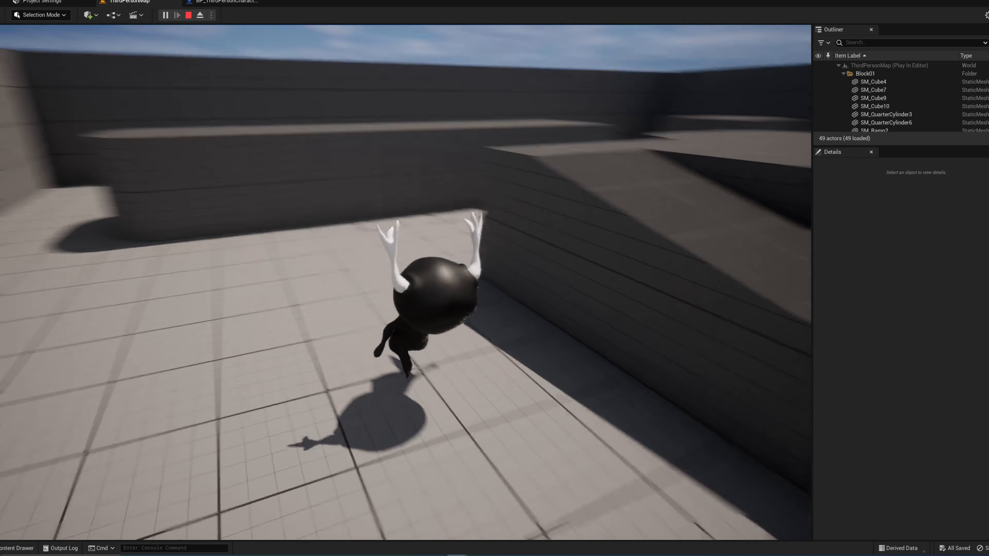
key("space")
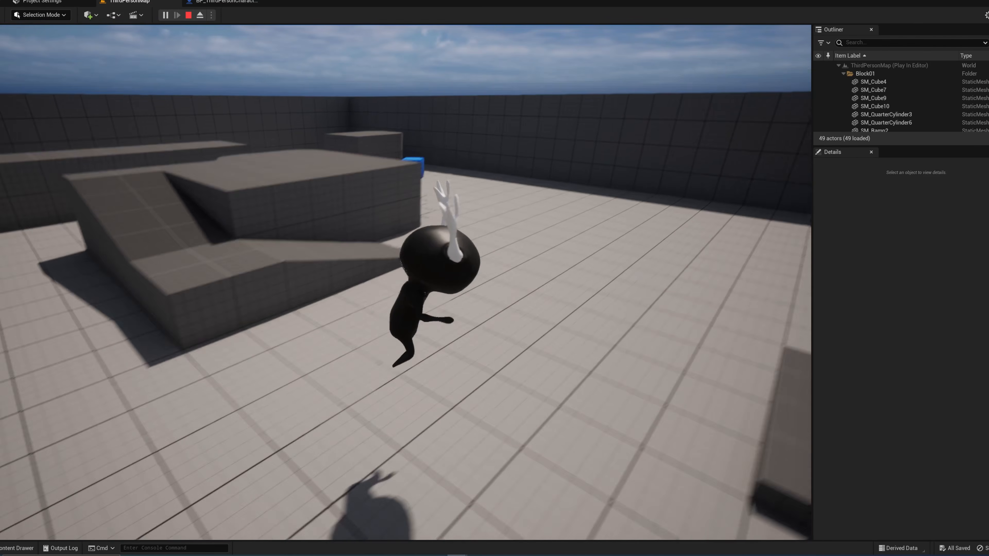
key("d")
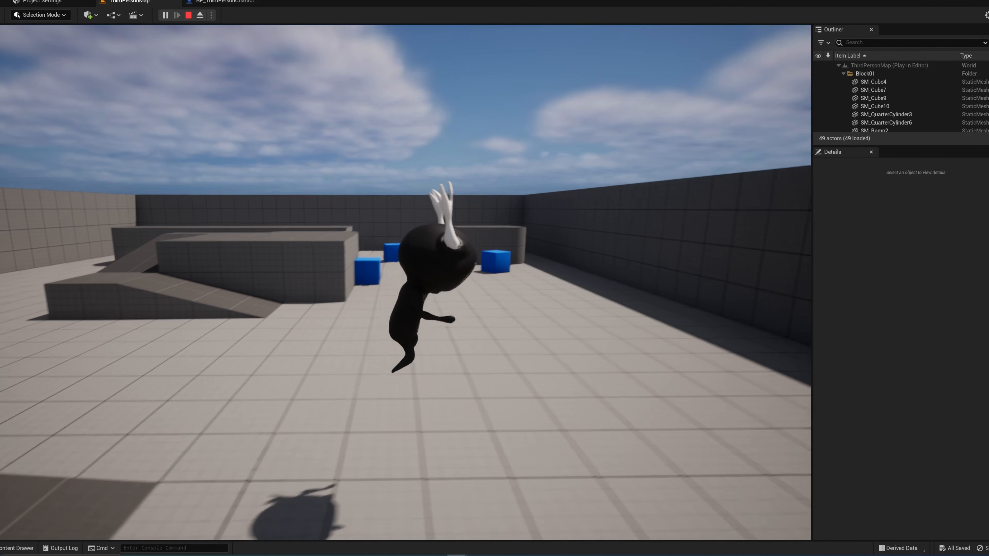
key("space")
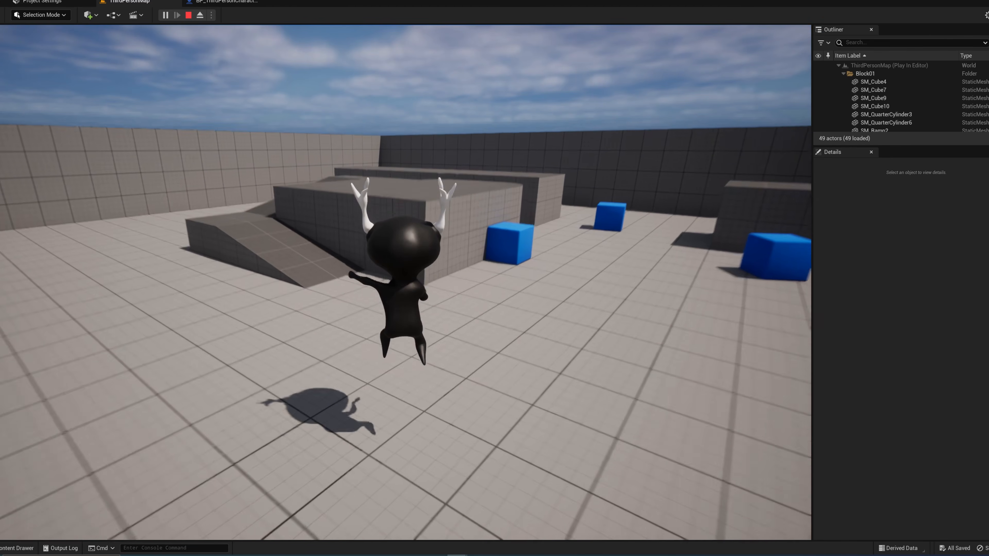
key("w")
key("a")
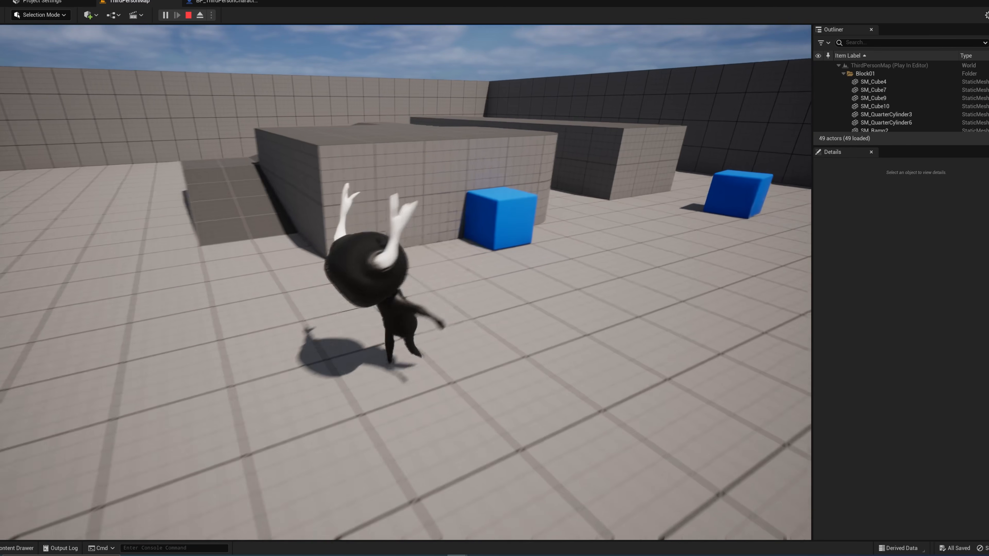
key("a")
key("w")
key("a")
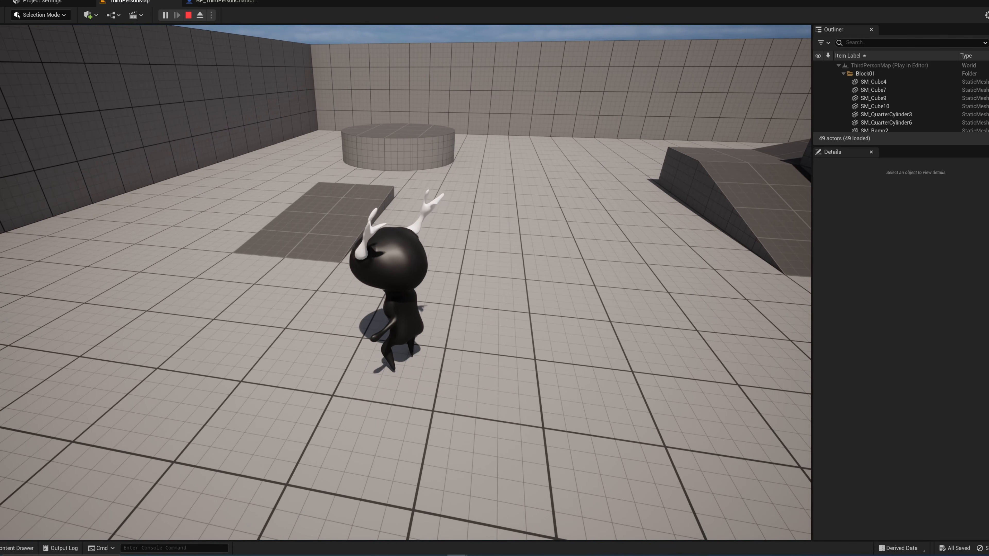
key("w")
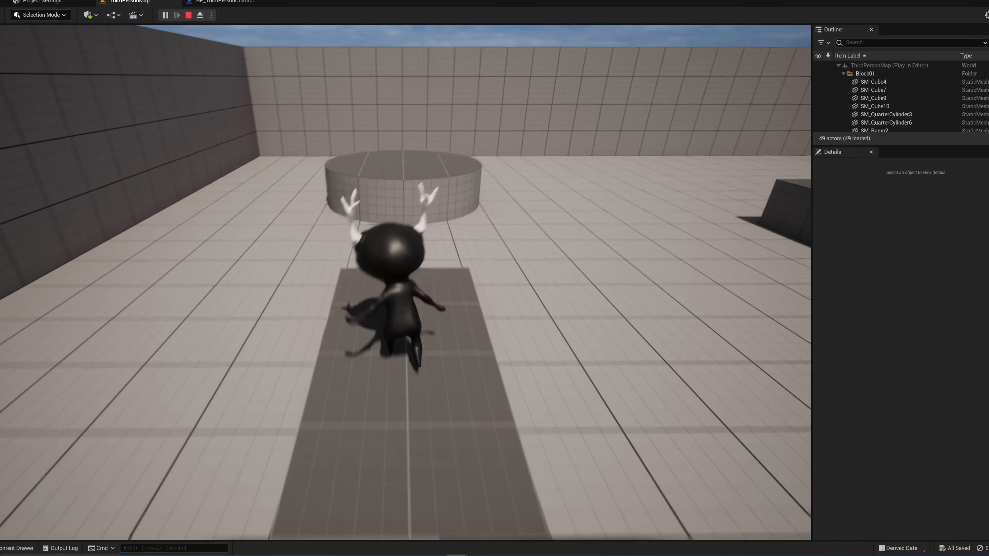
key("space")
key("w")
key("d")
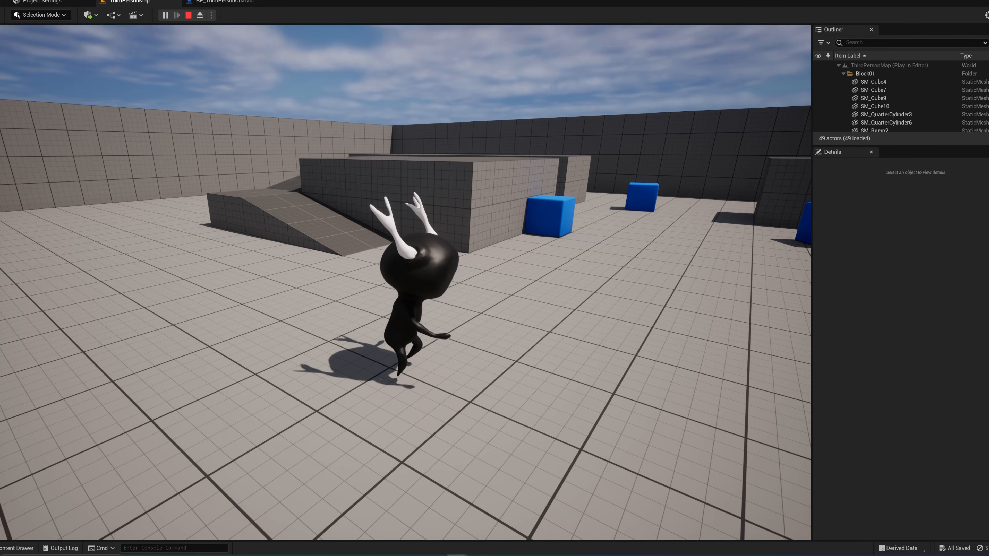